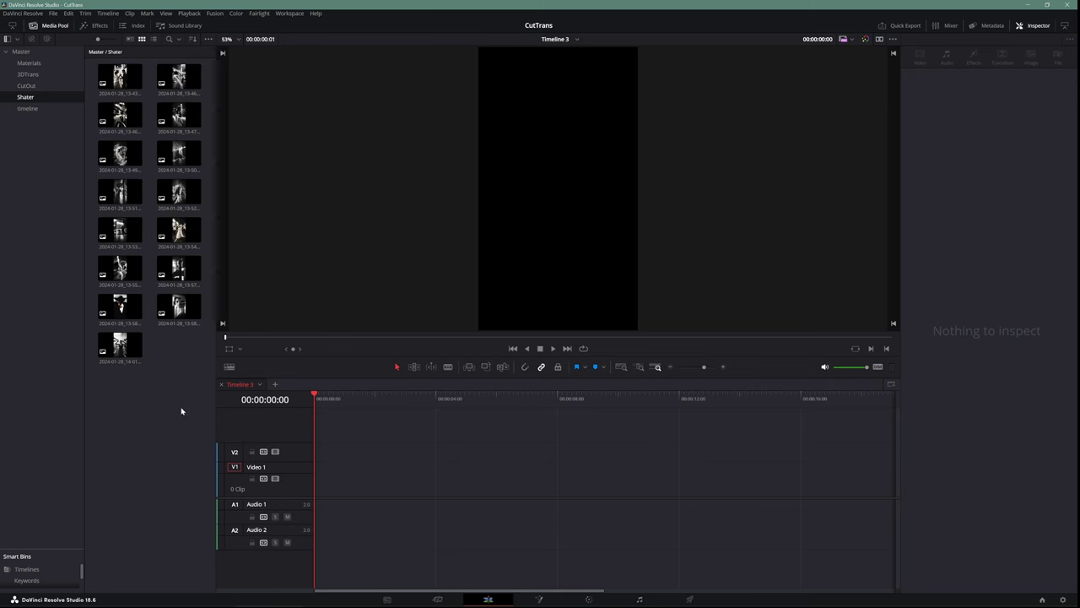
# - Append all 15 Shater bin images to the timeline and hide the Media Pool
pyautogui.moveTo(181, 411); pyautogui.dragTo(74, 57)
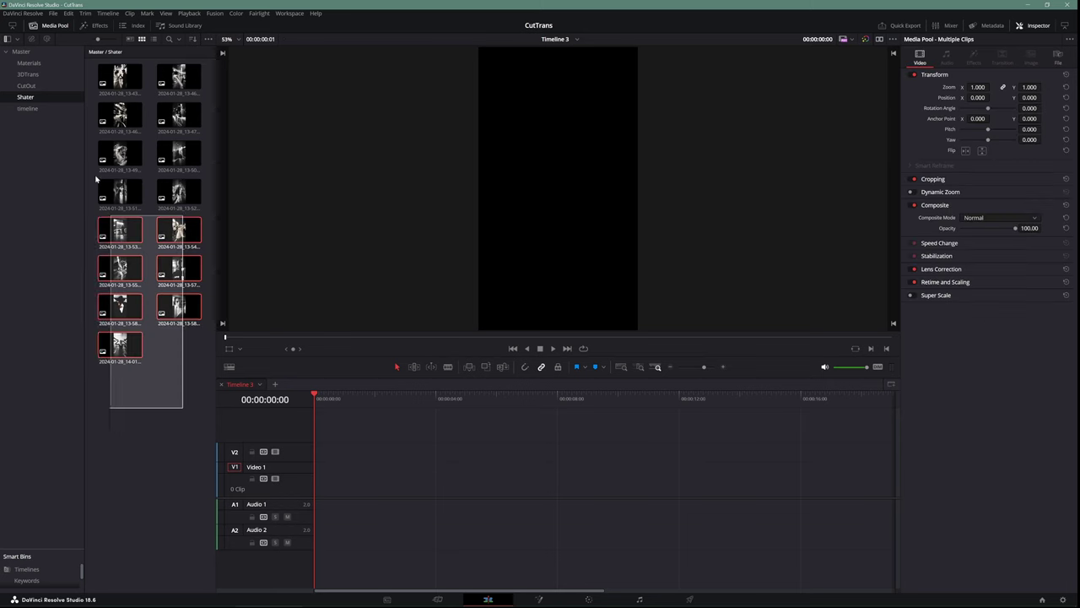
pyautogui.hotkey('shift', 'F12')
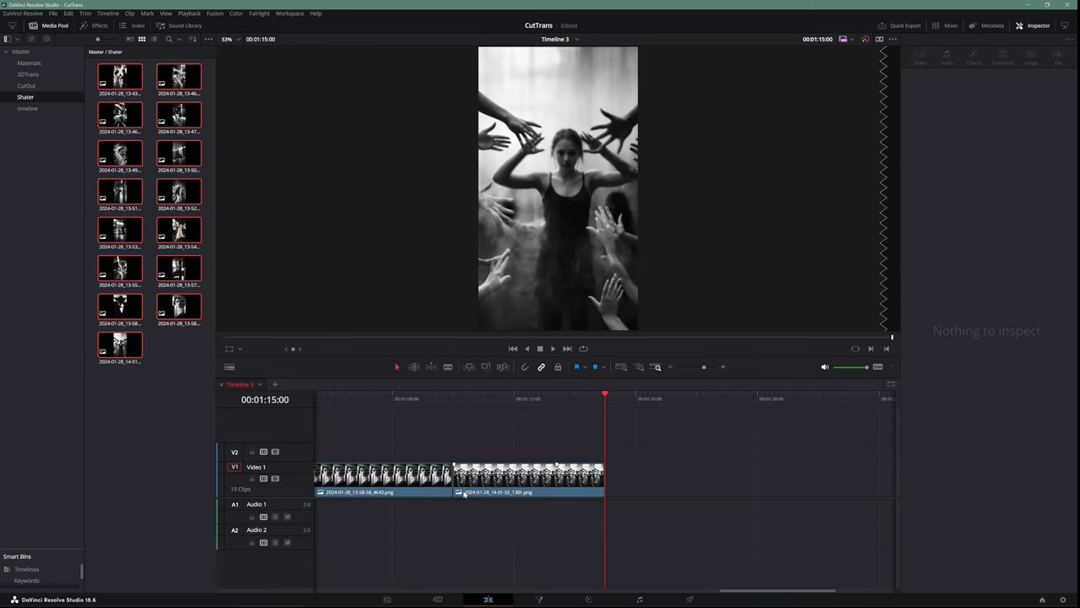
pyautogui.click(58, 26)
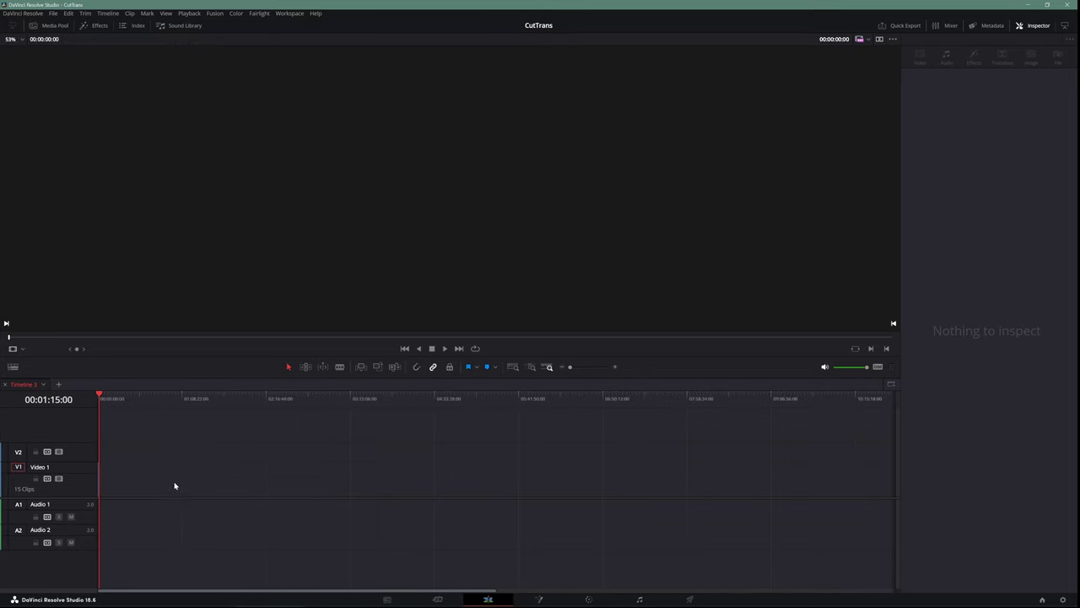
pyautogui.press('Home')
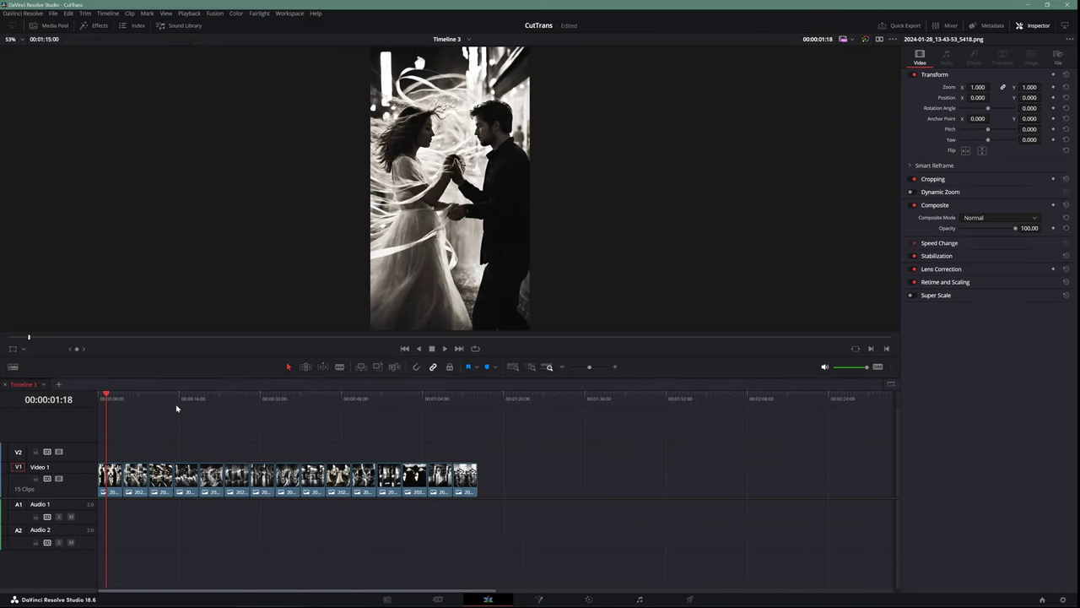
# - Change the duration of all 15 clips on Video 1 to 14 frames
pyautogui.moveTo(473, 533); pyautogui.dragTo(51, 452)
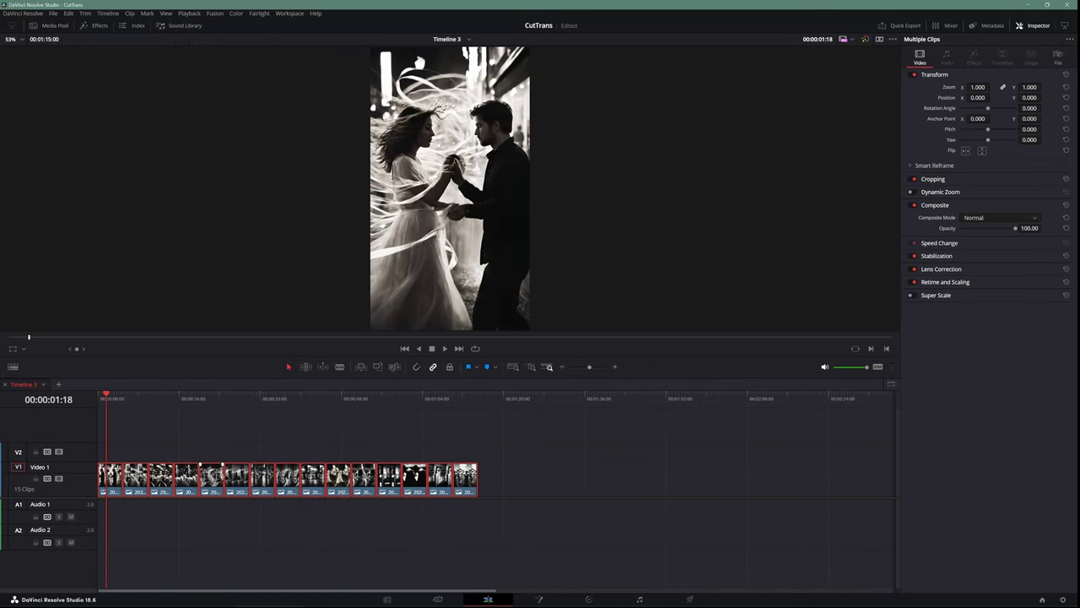
pyautogui.rightClick(233, 481)
pyautogui.click(286, 358)
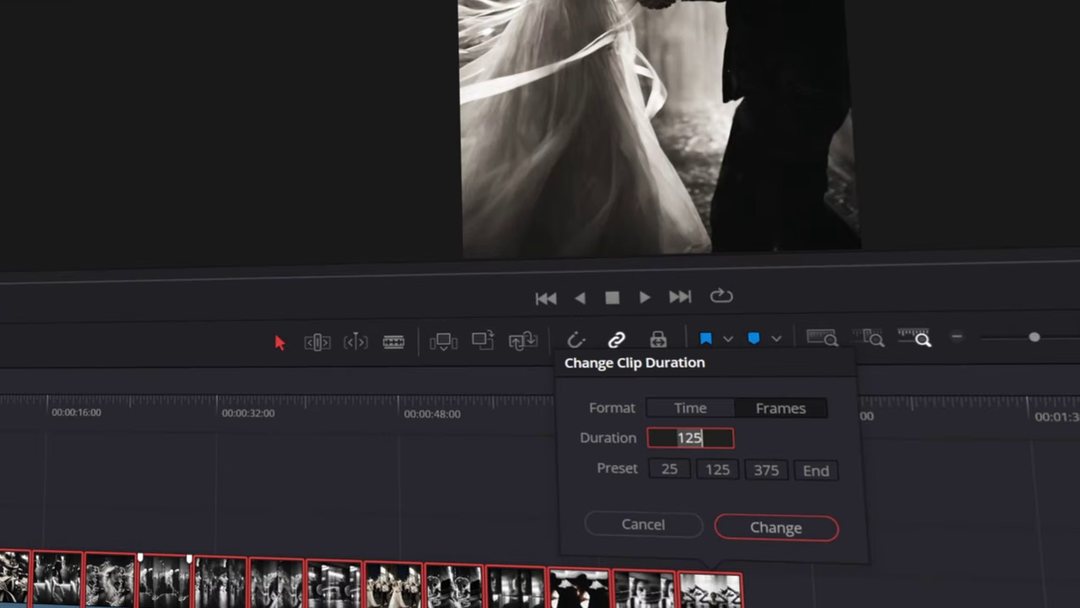
pyautogui.write('14')
pyautogui.press('Return')
# - Remove the gaps between the shortened clips with Edit > Delete Gaps
pyautogui.scroll(5, 175, 503)
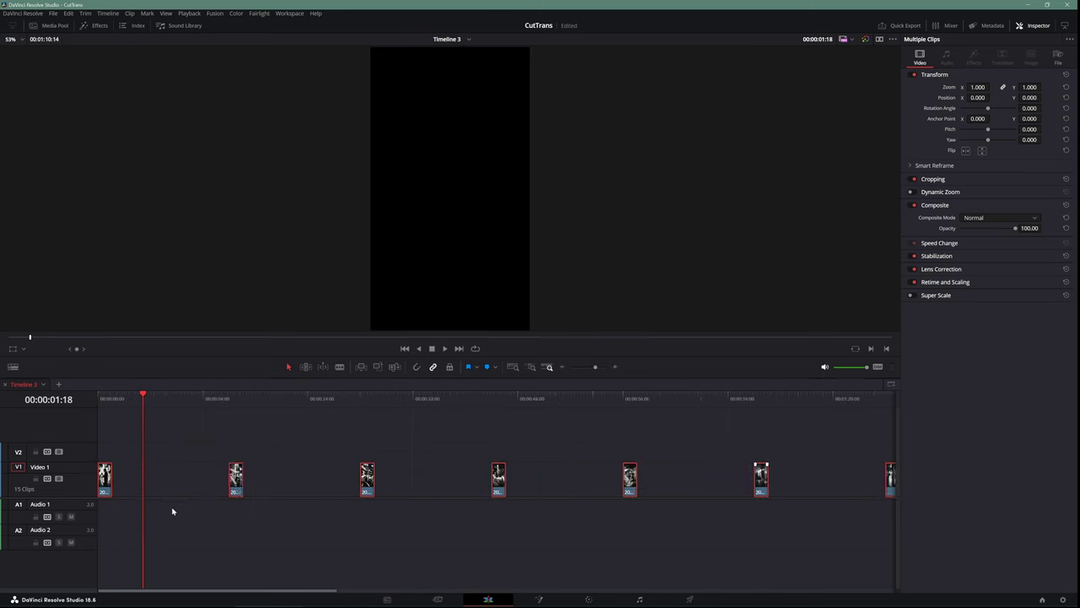
pyautogui.click(69, 15)
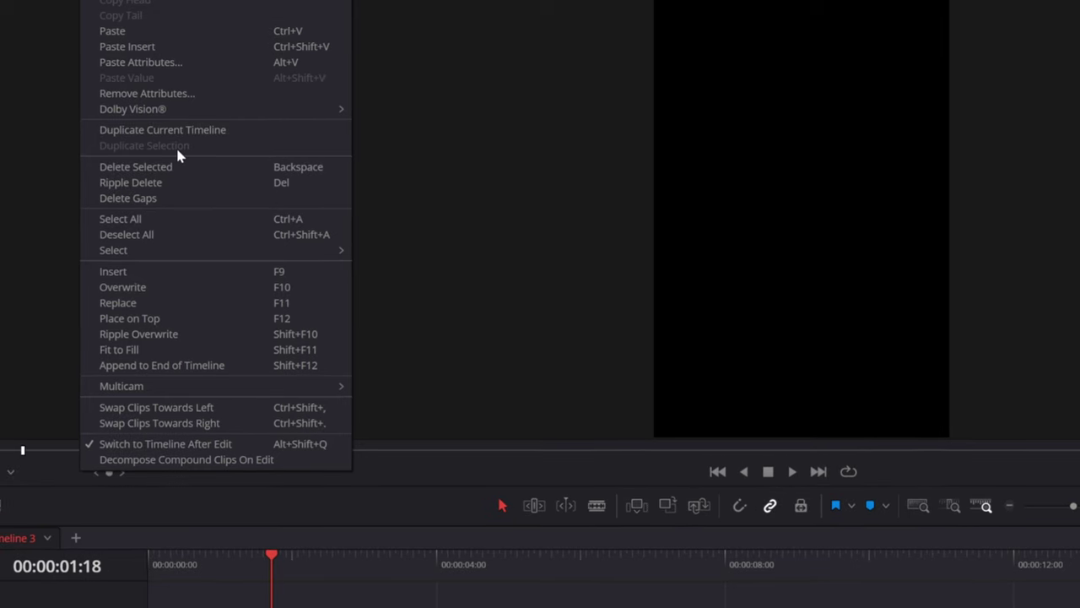
pyautogui.click(139, 201)
# - Place a Slide video transition on the first cut between clips
pyautogui.click(378, 516)
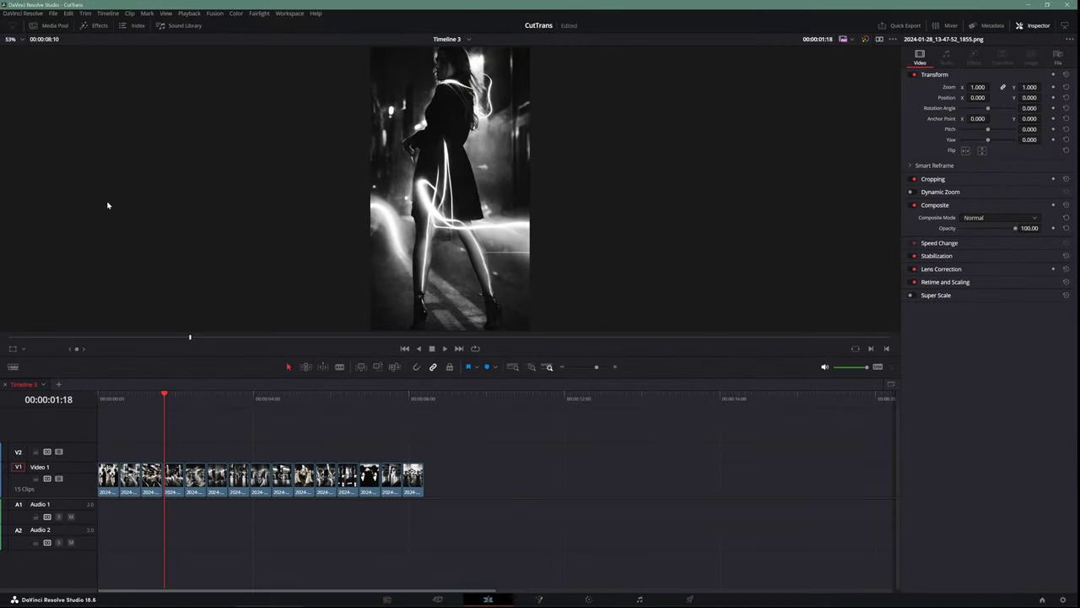
pyautogui.click(94, 25)
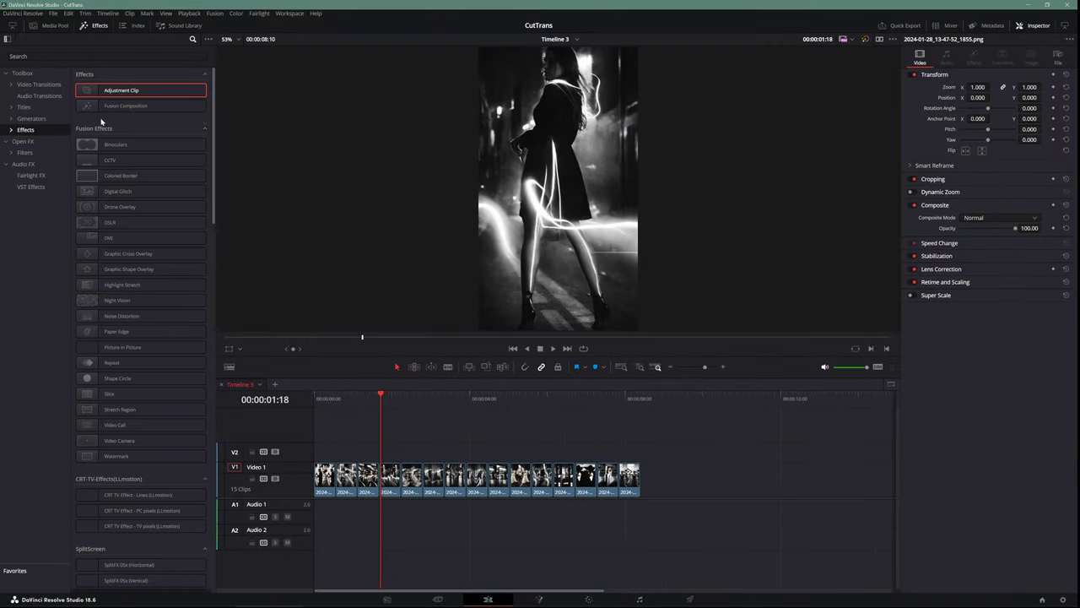
pyautogui.click(39, 85)
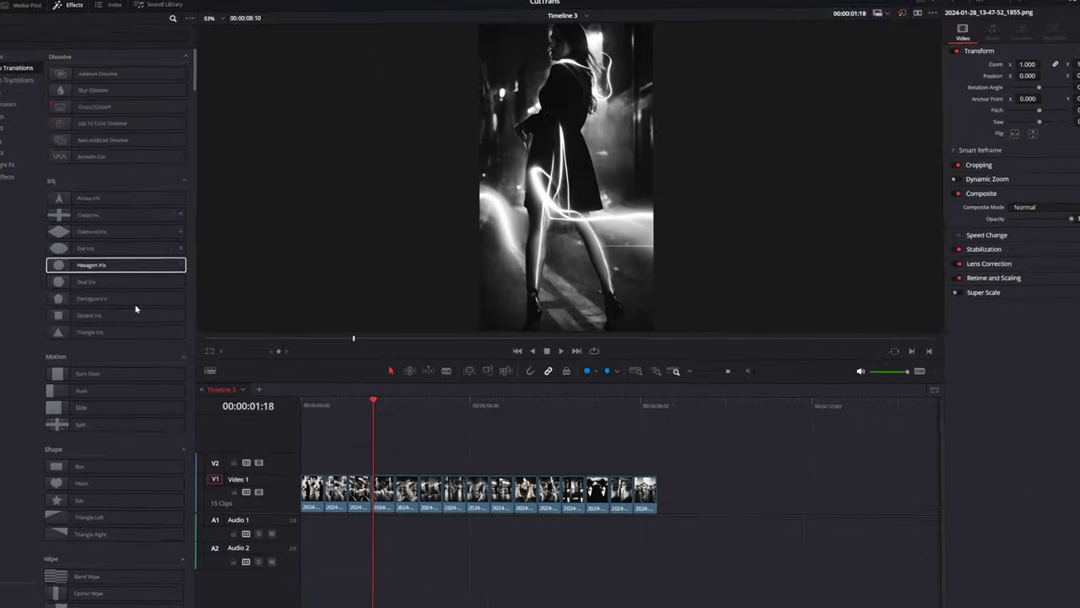
pyautogui.click(97, 401)
pyautogui.moveTo(175, 355); pyautogui.dragTo(844, 549)
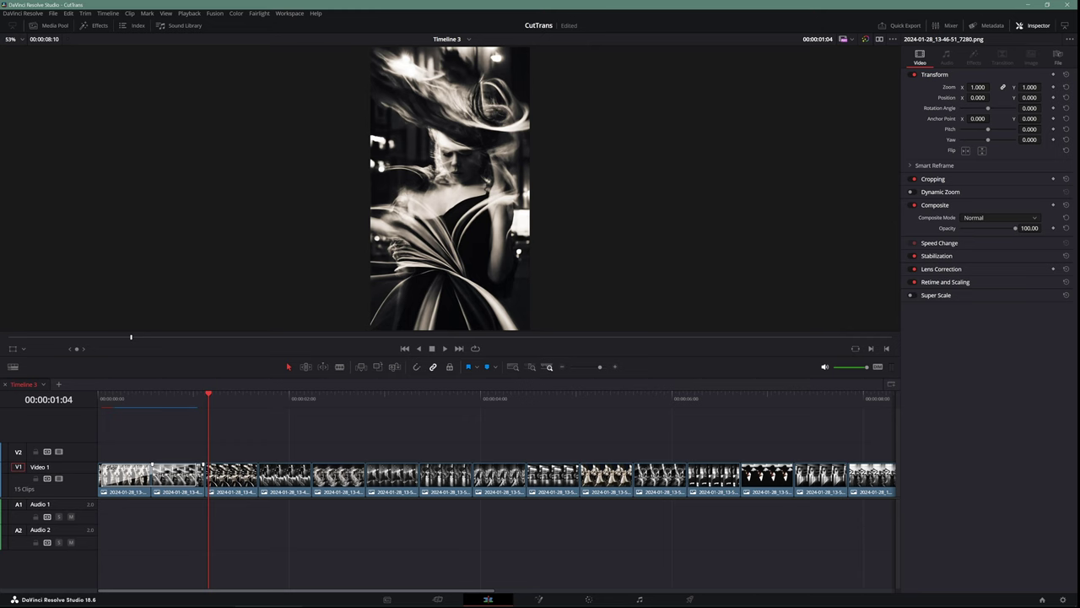
# - Set the Slide transition to the Top-Down preset, 0.641 motion blur and In & Out easing
pyautogui.click(152, 473)
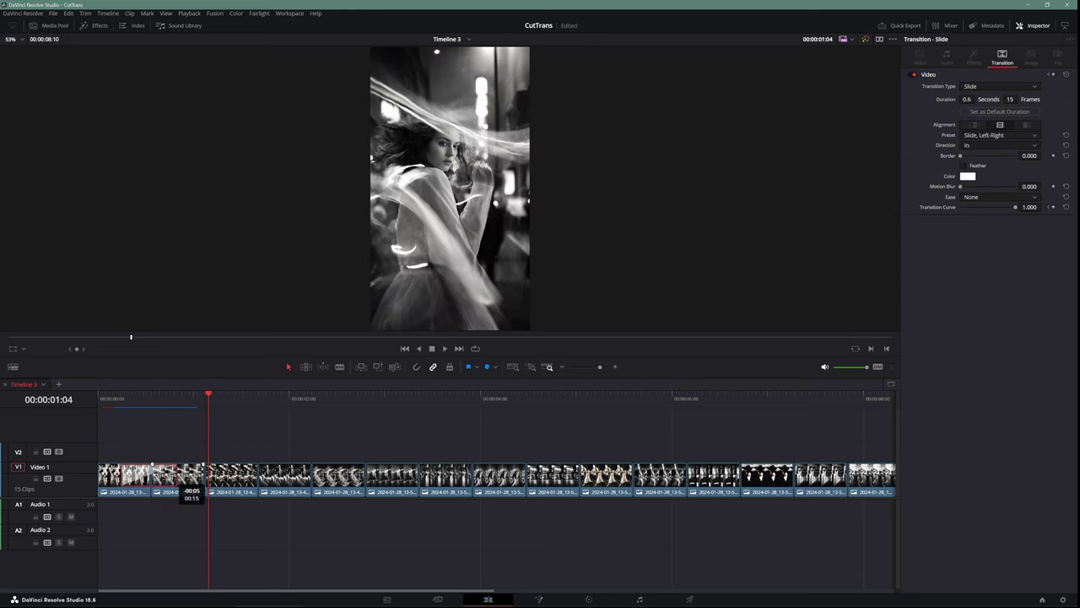
pyautogui.click(157, 457)
pyautogui.click(148, 474)
pyautogui.click(971, 138)
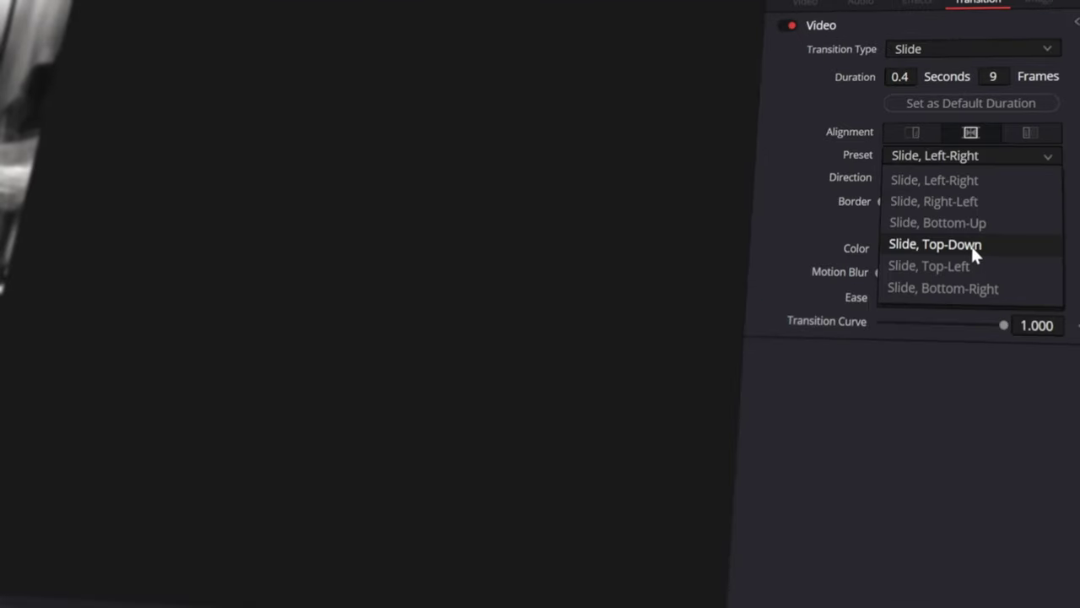
pyautogui.click(972, 250)
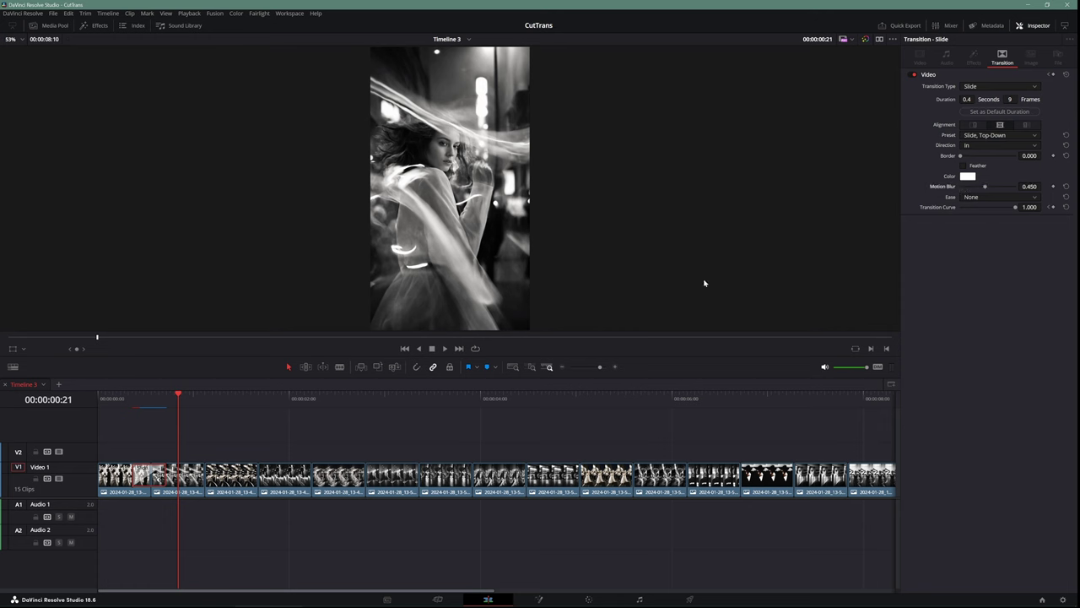
pyautogui.moveTo(178, 401); pyautogui.dragTo(143, 401)
pyautogui.moveTo(984, 187); pyautogui.dragTo(996, 187)
pyautogui.click(974, 196)
pyautogui.click(969, 227)
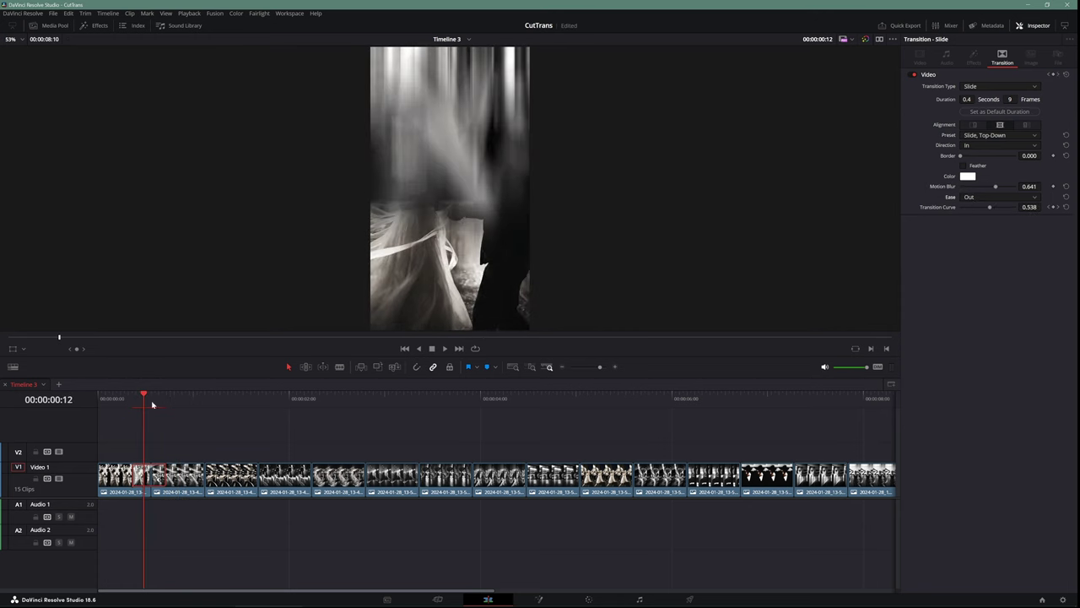
pyautogui.press('Left')
# - Preview the Top-Down Slide transition at the first cut
pyautogui.scroll(2, 140, 539)
pyautogui.scroll(2, 183, 535)
pyautogui.scroll(1, 210, 515)
pyautogui.scroll(1, 209, 483)
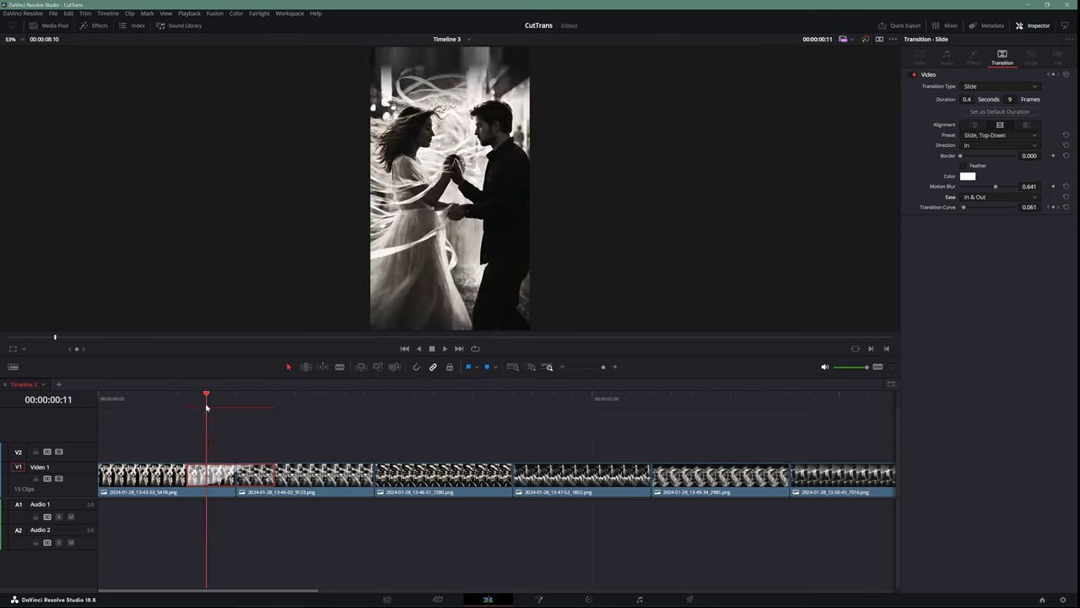
pyautogui.press('space')
pyautogui.scroll(-1, 285, 456)
pyautogui.scroll(-1, 286, 456)
# - Paste the transition onto all remaining cuts and play back the whole sequence
pyautogui.hotkey('ctrl', 'v')
pyautogui.hotkey('ctrl', 'v')
pyautogui.hotkey('ctrl', '-')
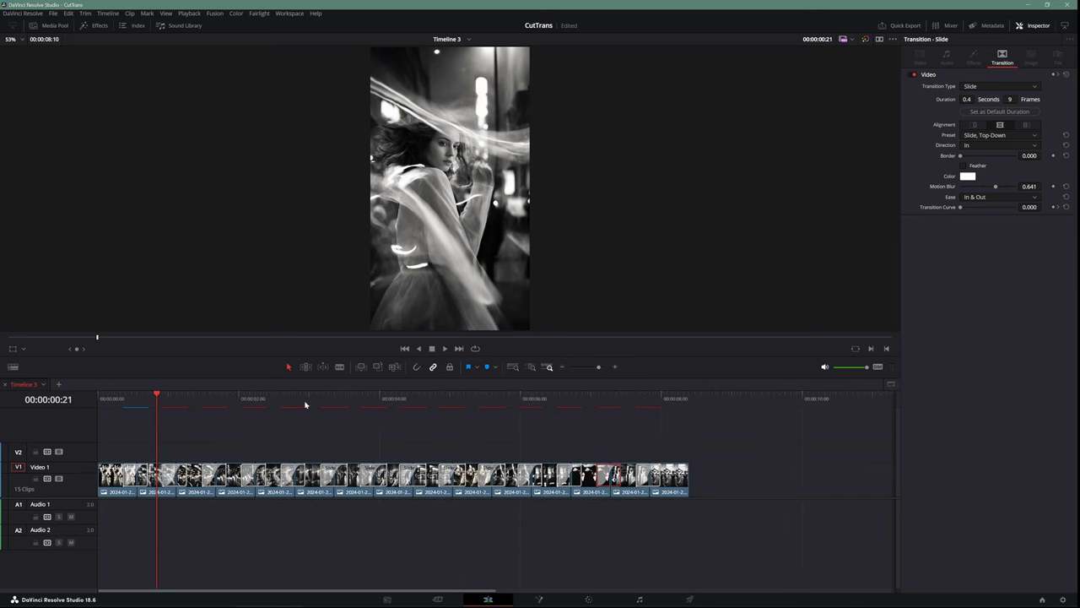
pyautogui.press('space')
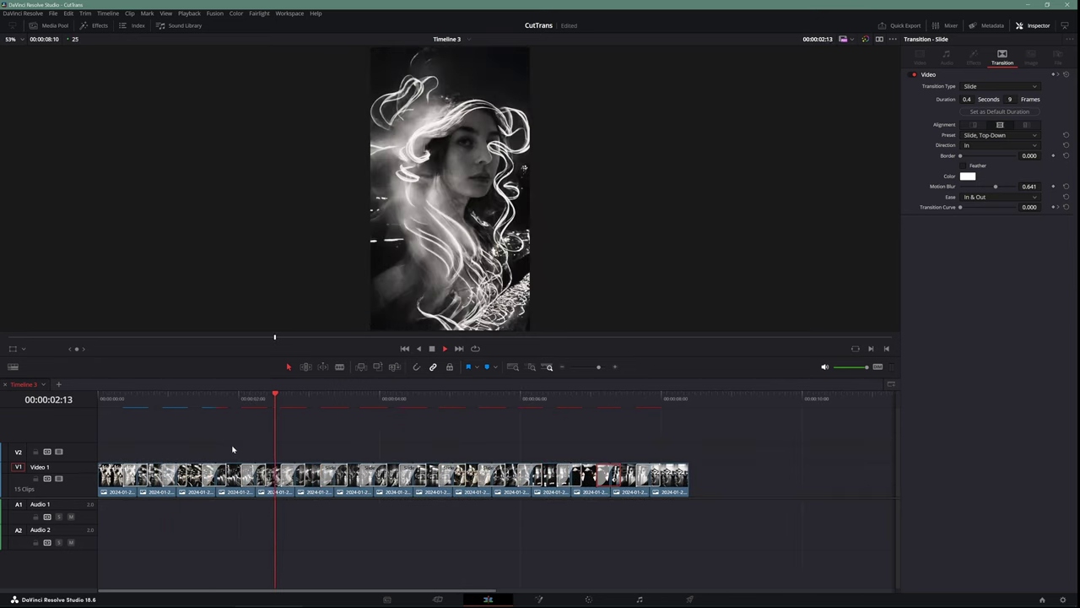
pyautogui.press('space')
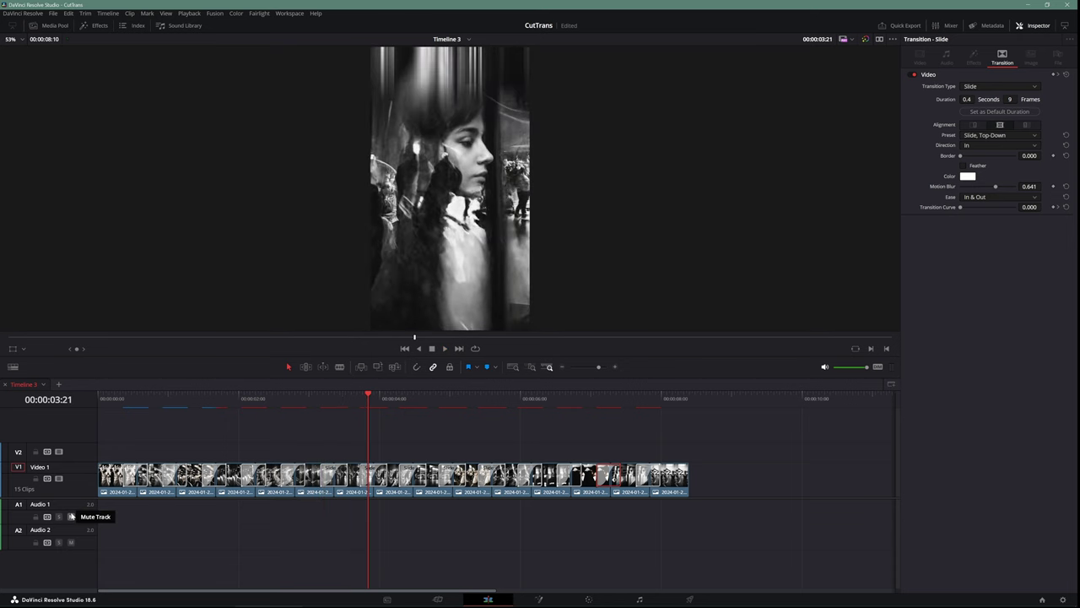
pyautogui.press('Home')
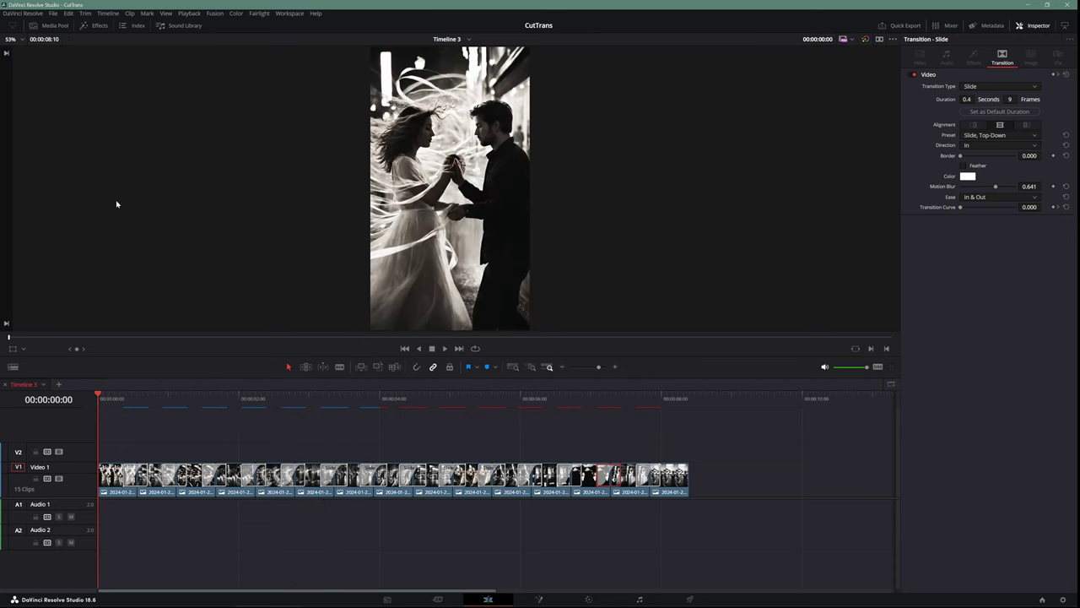
pyautogui.click(90, 25)
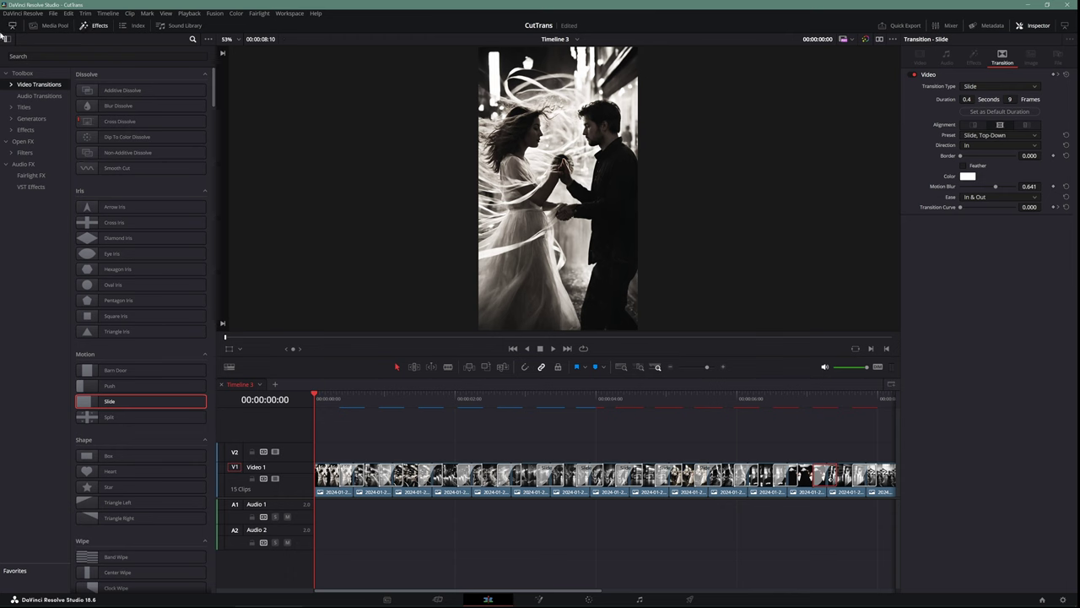
# - Add an Adjustment Clip above the images and extend it over more clips
pyautogui.click(26, 130)
pyautogui.moveTo(121, 90)
pyautogui.mouseDown()
pyautogui.moveTo(308, 450)
pyautogui.moveTo(346, 452)
pyautogui.mouseUp()
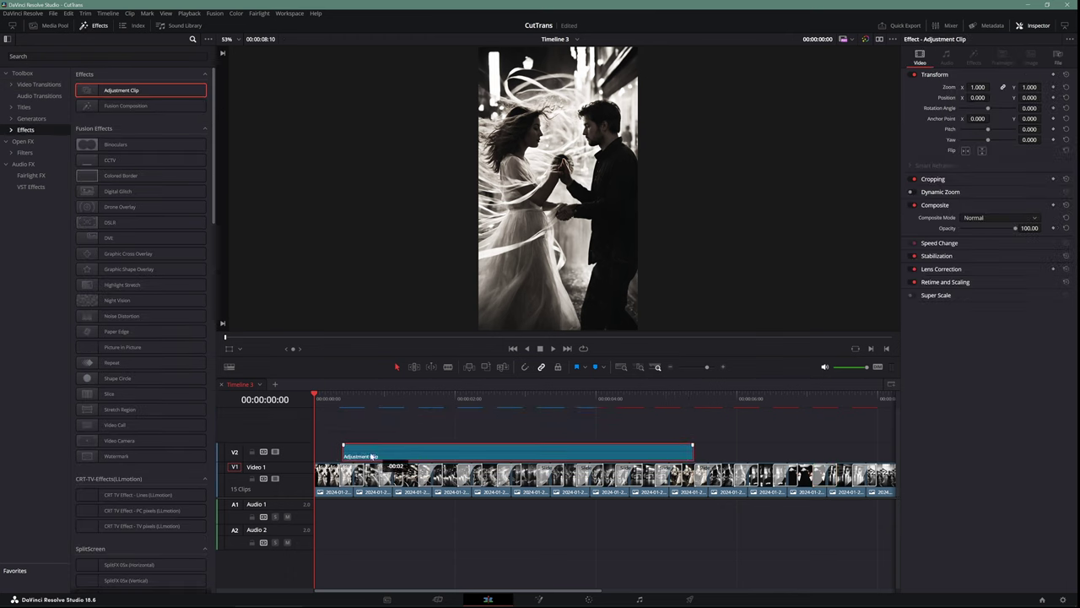
pyautogui.scroll(-2, 493, 445)
pyautogui.moveTo(440, 452); pyautogui.dragTo(531, 447)
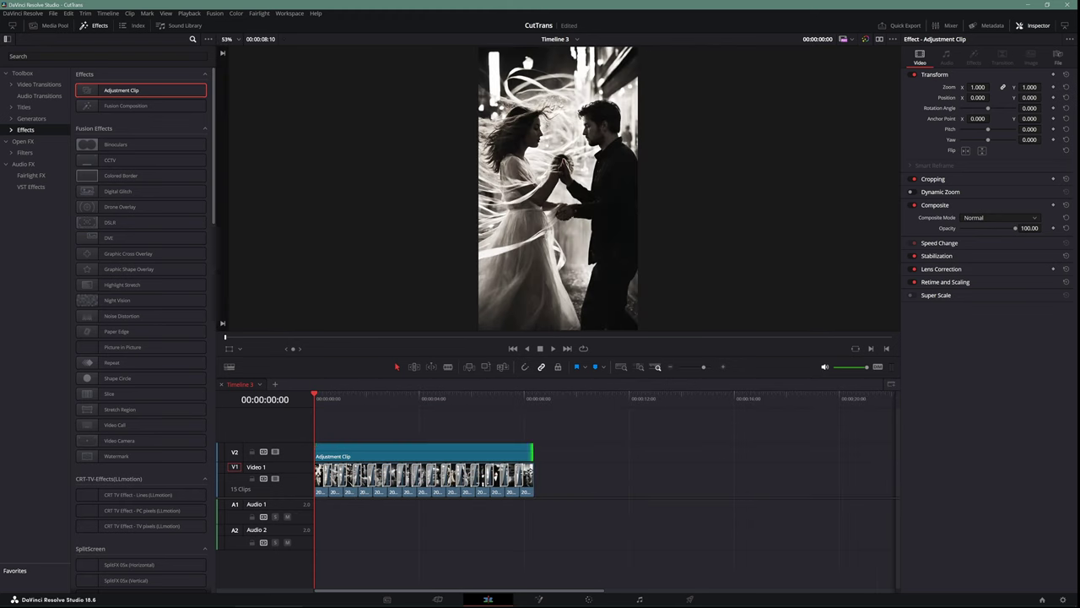
# - Apply the Camera Shake Open FX effect to the adjustment clip
pyautogui.click(22, 141)
pyautogui.click(96, 57)
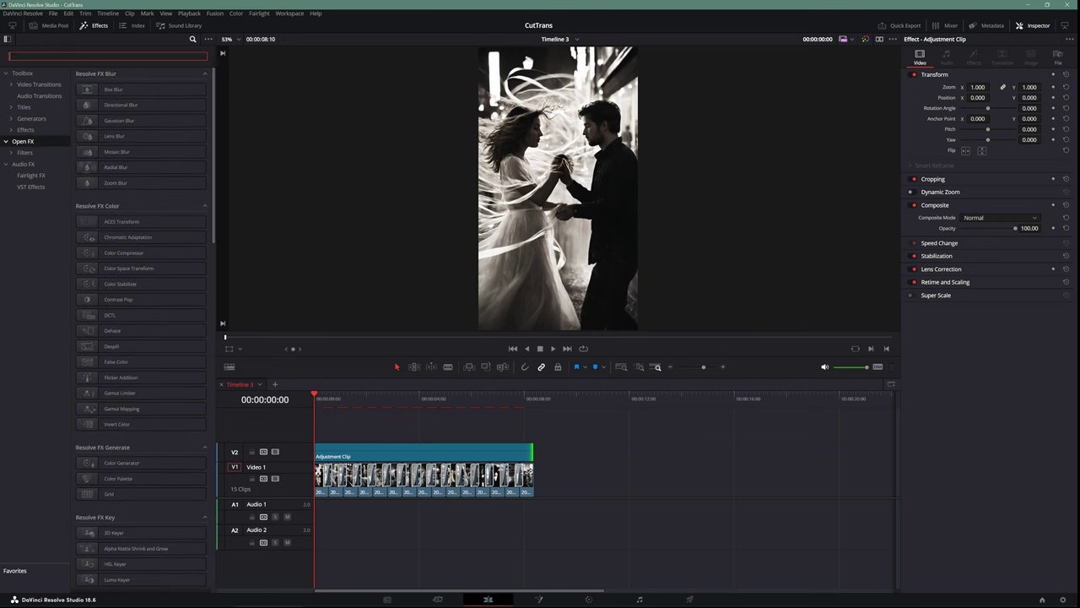
pyautogui.write('ca')
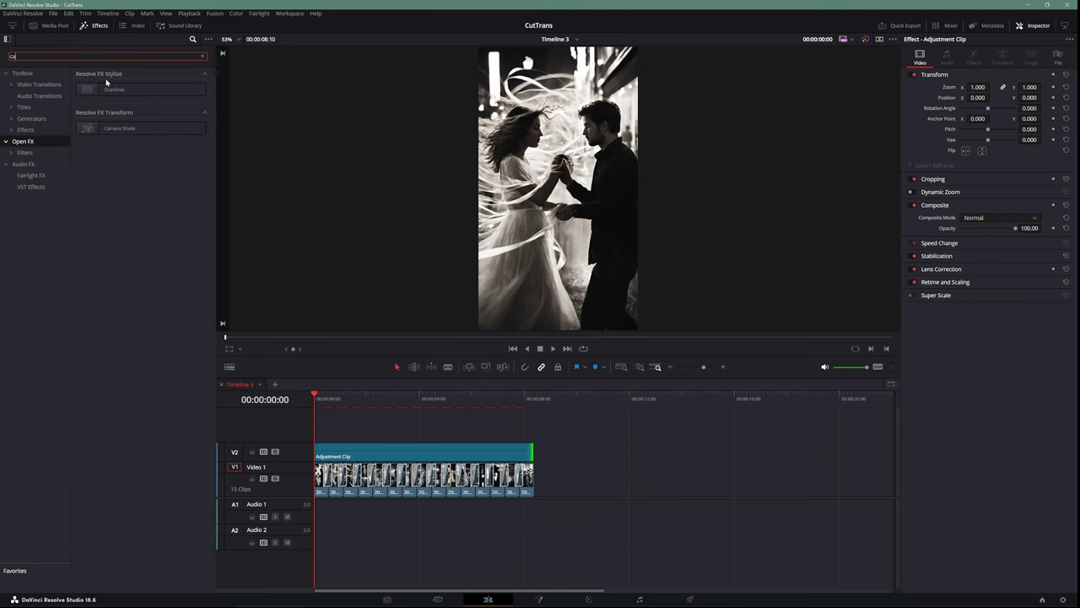
pyautogui.moveTo(118, 127); pyautogui.dragTo(338, 448)
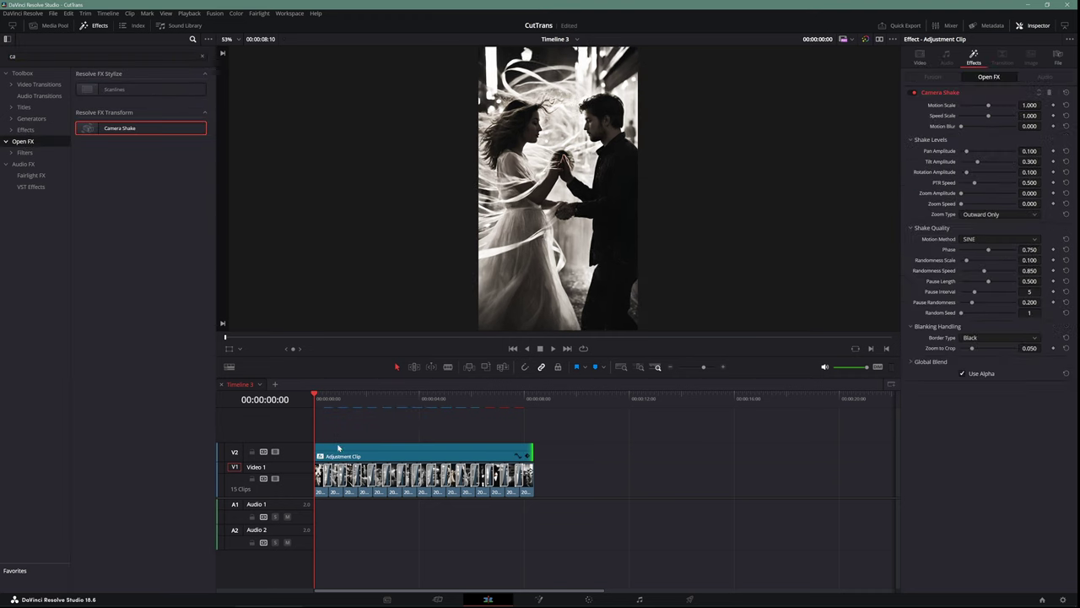
# - Preview the camera shake, then trim the adjustment clip to start a few frames later
pyautogui.click(85, 25)
pyautogui.hotkey('ctrl', '=')
pyautogui.press('space')
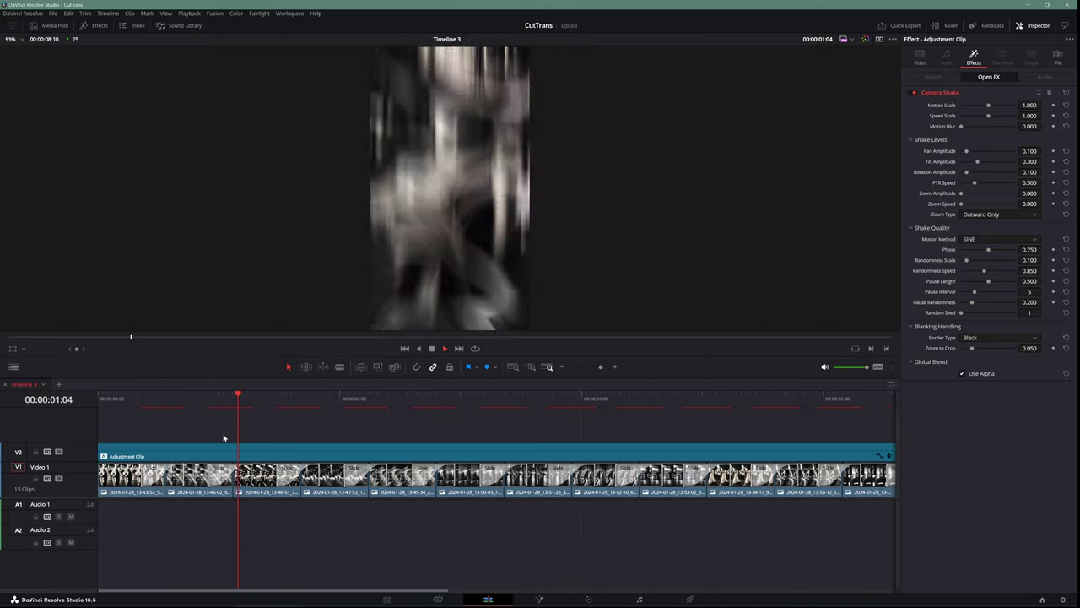
pyautogui.press('space')
pyautogui.press('Home')
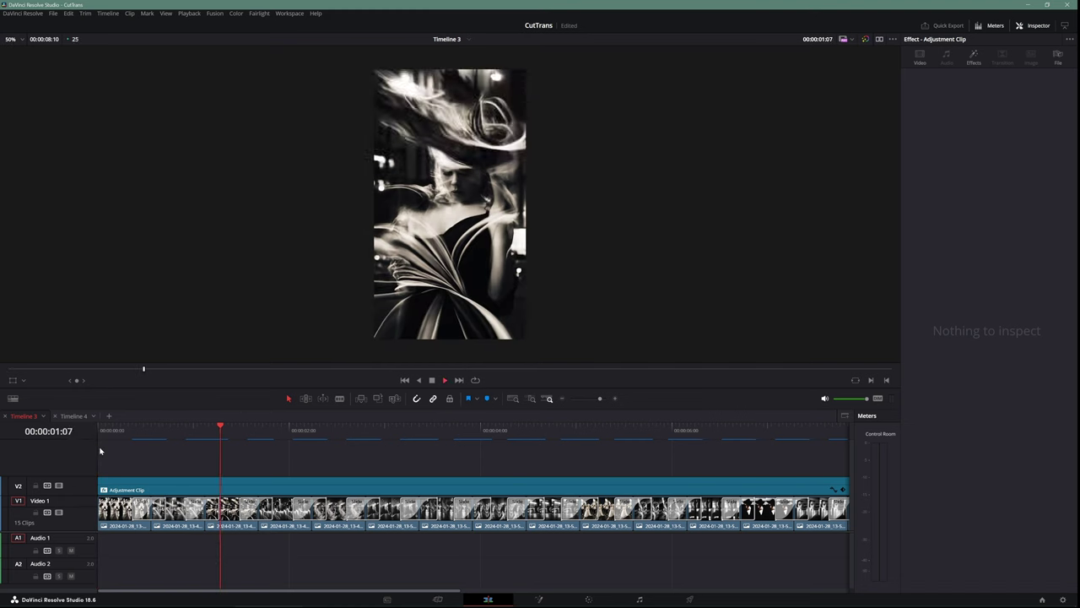
pyautogui.press('space')
pyautogui.press('Home')
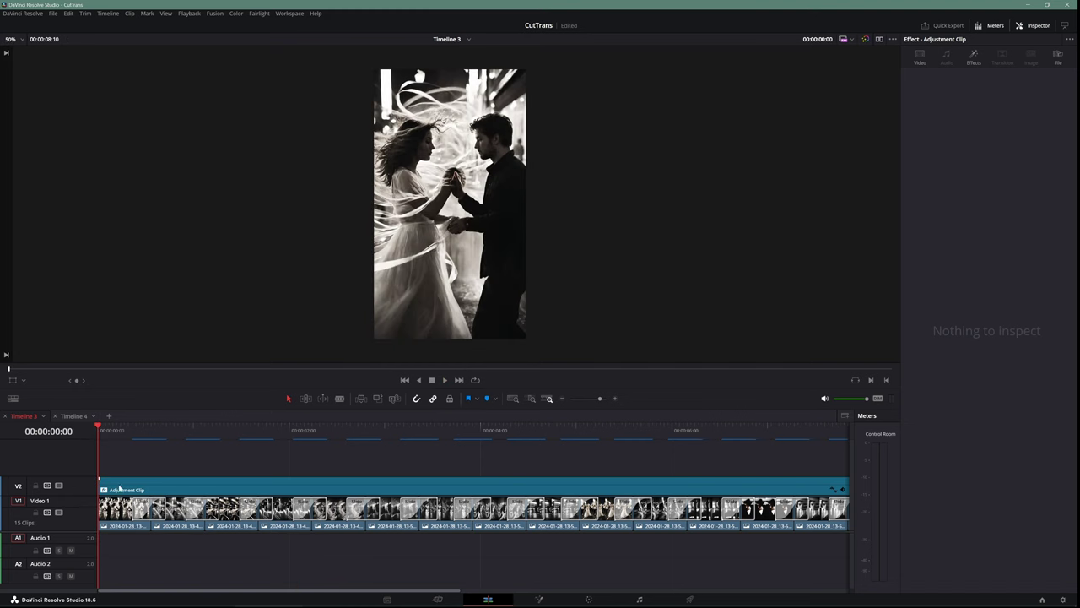
pyautogui.moveTo(99, 488); pyautogui.dragTo(132, 488)
# - Lower Camera Shake's tilt amplitude and lengthen its pause length and pause interval
pyautogui.press('space')
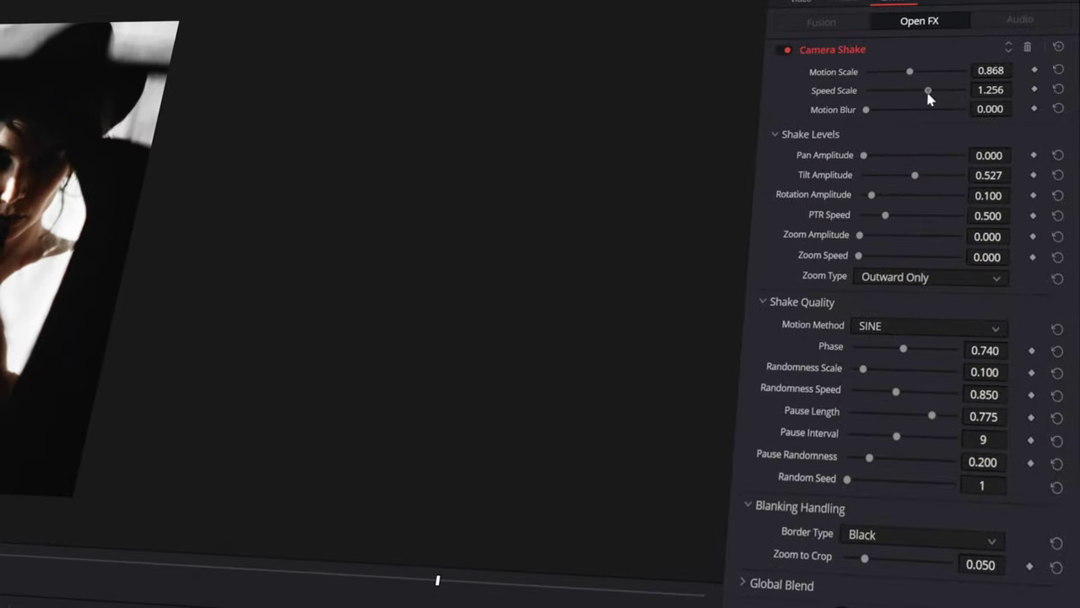
pyautogui.moveTo(917, 176)
pyautogui.mouseDown()
pyautogui.moveTo(930, 177)
pyautogui.moveTo(905, 178)
pyautogui.mouseUp()
pyautogui.moveTo(928, 416)
pyautogui.mouseDown()
pyautogui.moveTo(958, 418)
pyautogui.moveTo(873, 439)
pyautogui.mouseUp()
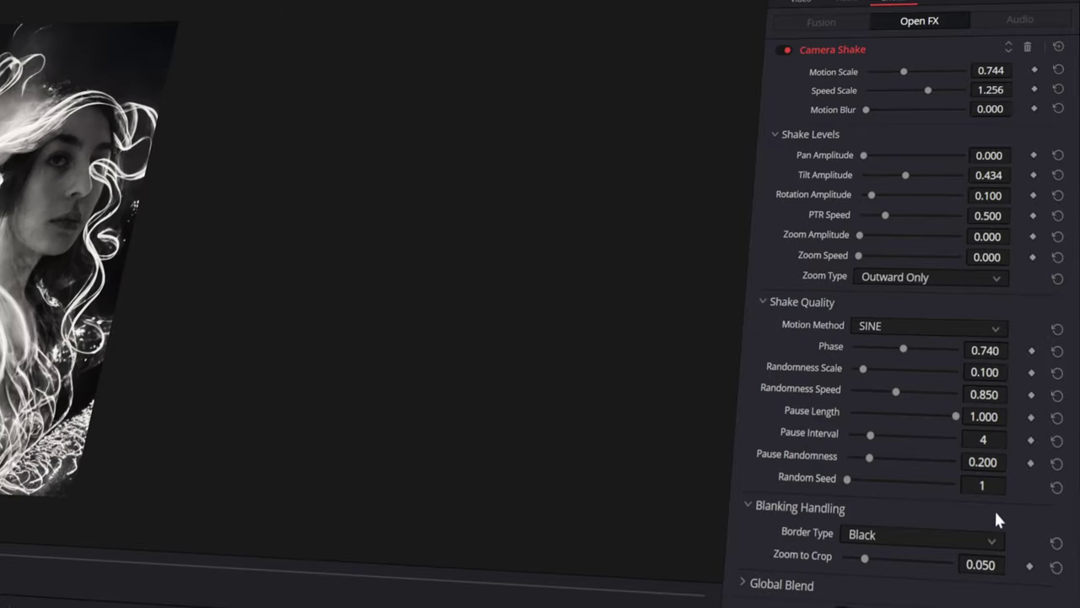
pyautogui.click(1058, 46)
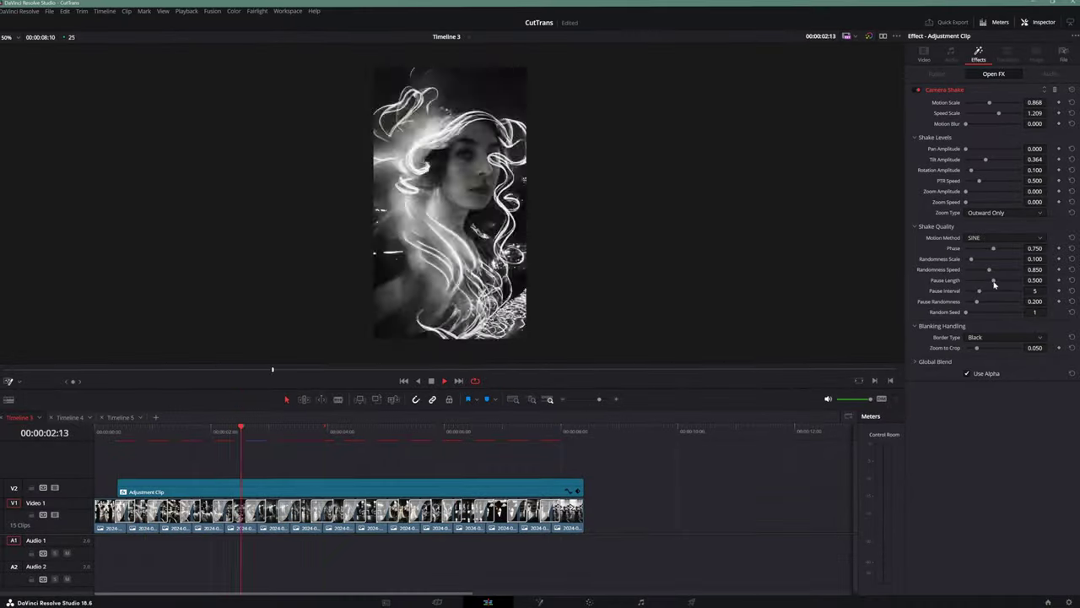
pyautogui.moveTo(980, 292); pyautogui.dragTo(1012, 283)
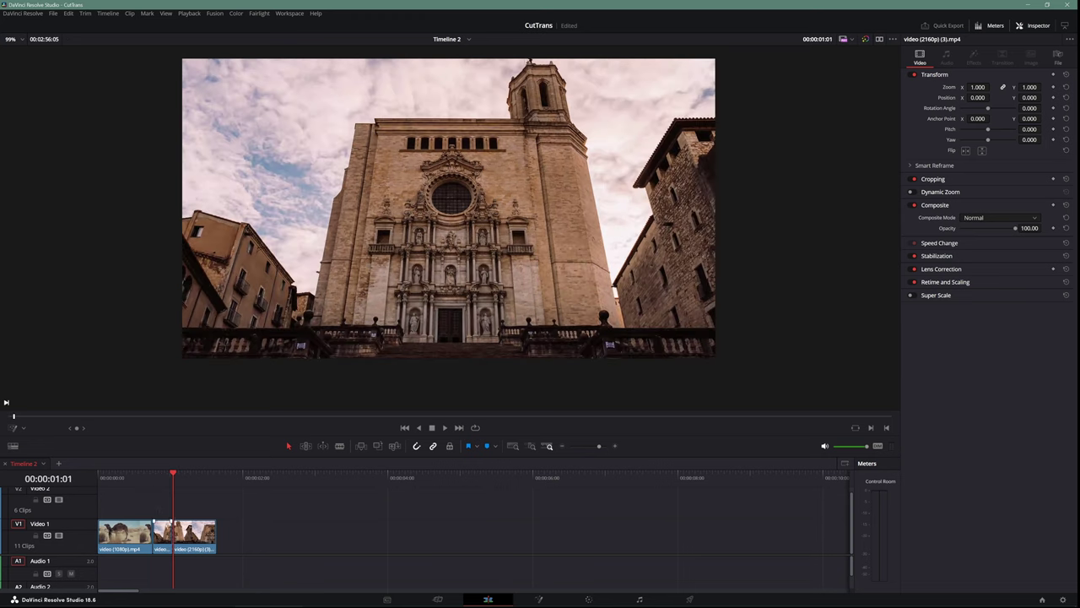
# - Make the Video 2 cathedral clip a freeze frame via Change Clip Speed and open it in Fusion
pyautogui.rightClick(164, 506)
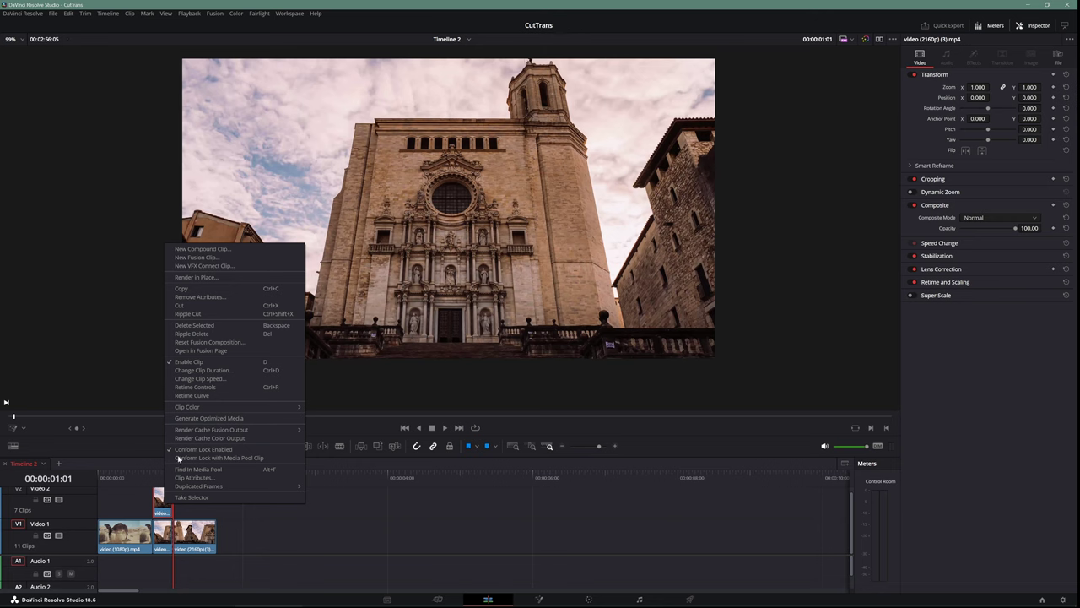
pyautogui.click(205, 378)
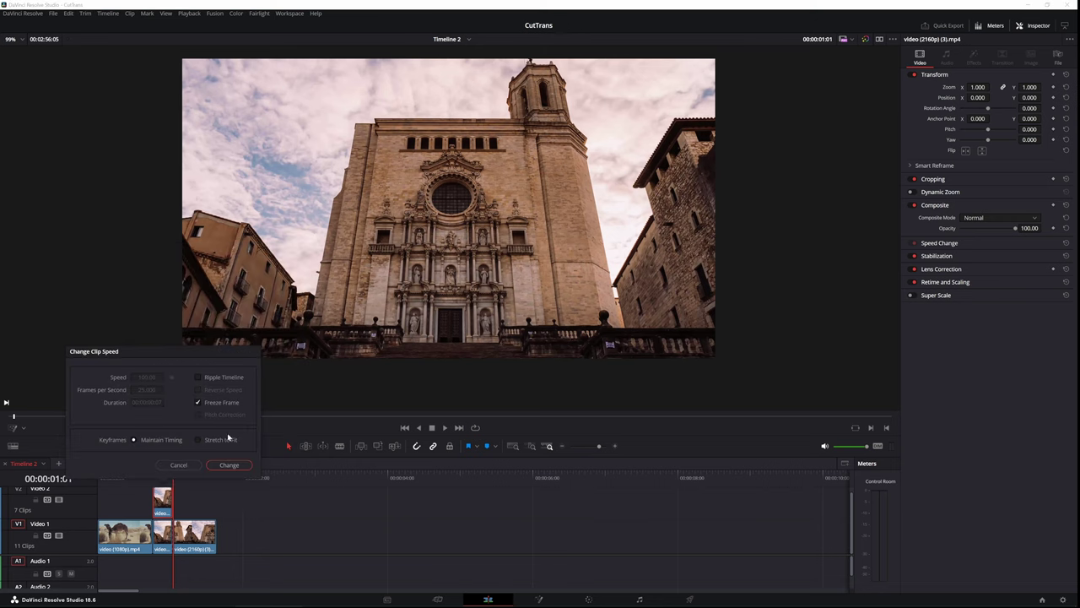
pyautogui.click(231, 465)
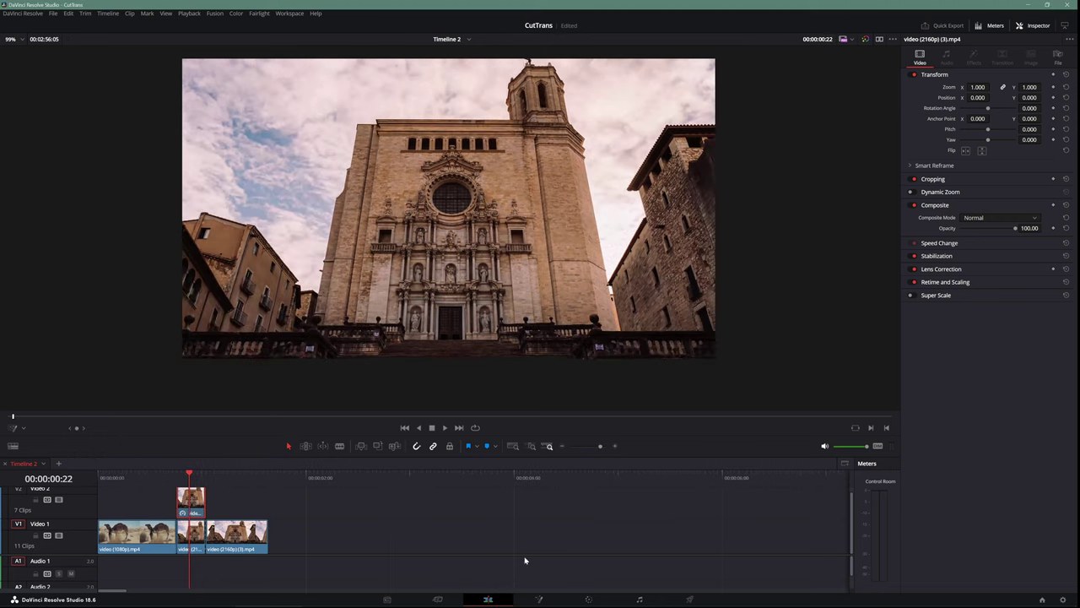
pyautogui.click(540, 599)
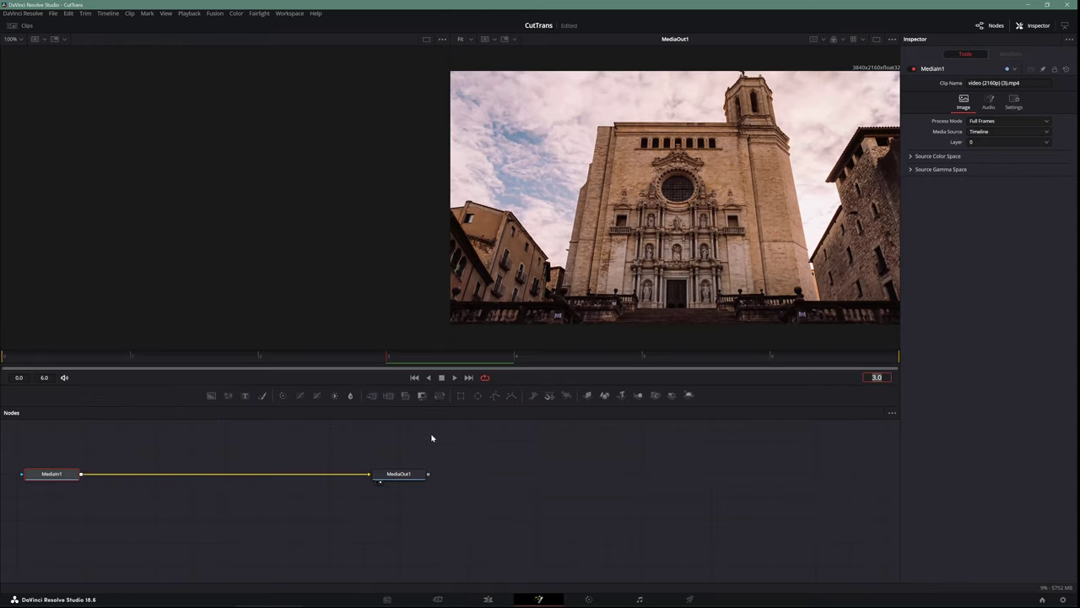
# - Add a Magic Mask node and paint strokes over the cathedral façade and bell tower
pyautogui.click(853, 39)
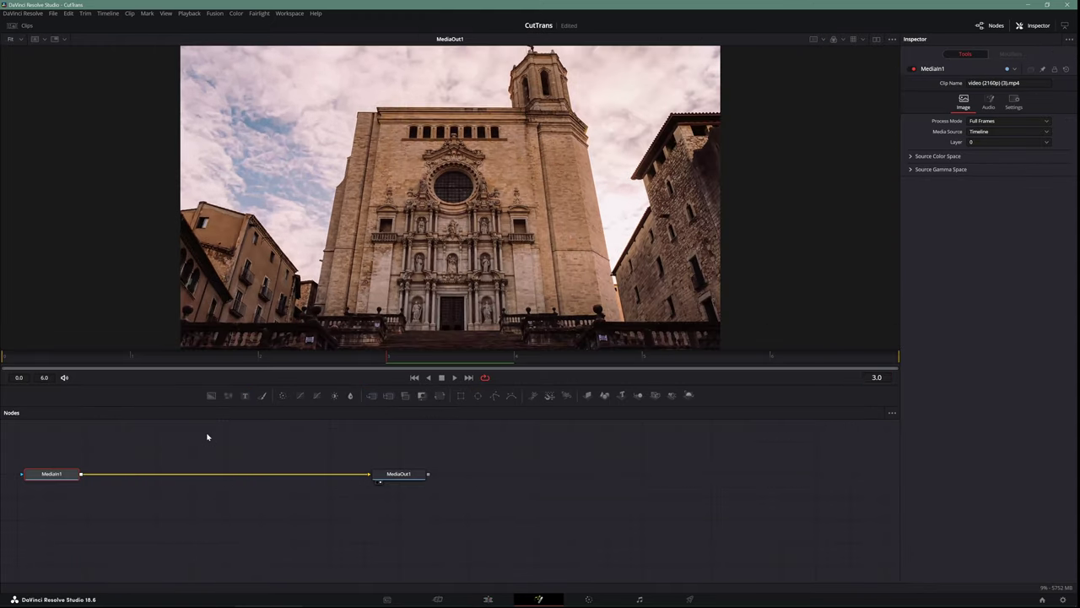
pyautogui.hotkey('shift', 'space')
pyautogui.write('k')
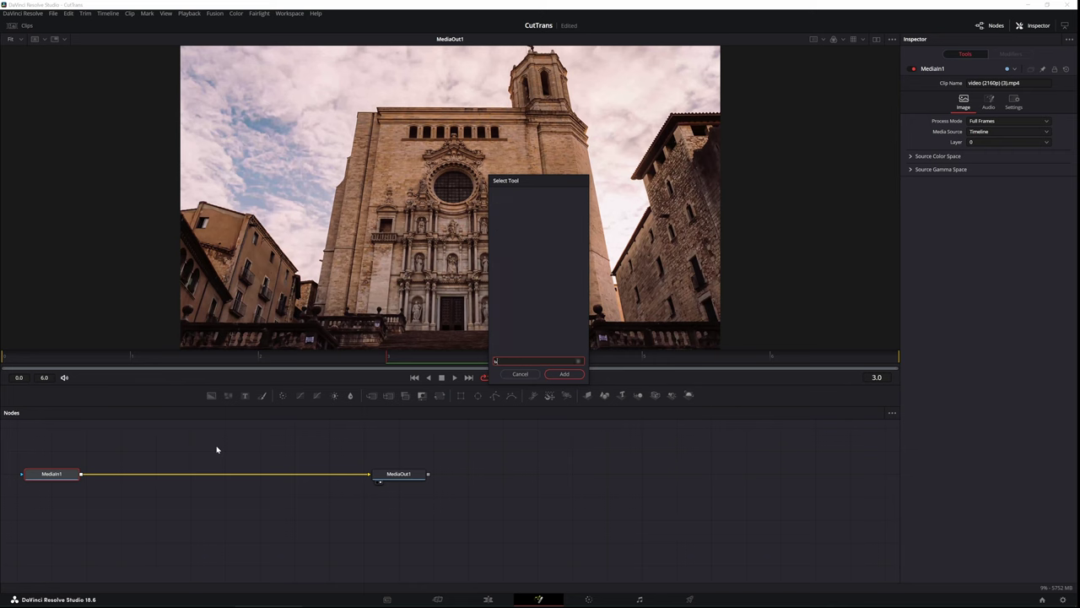
pyautogui.press('Return')
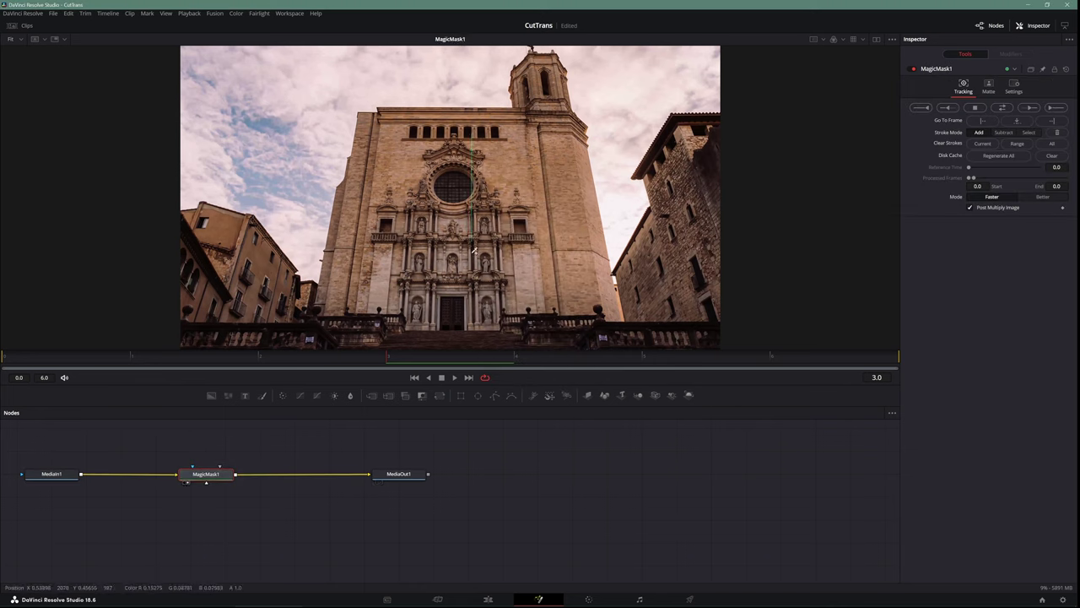
pyautogui.moveTo(474, 249); pyautogui.dragTo(476, 287)
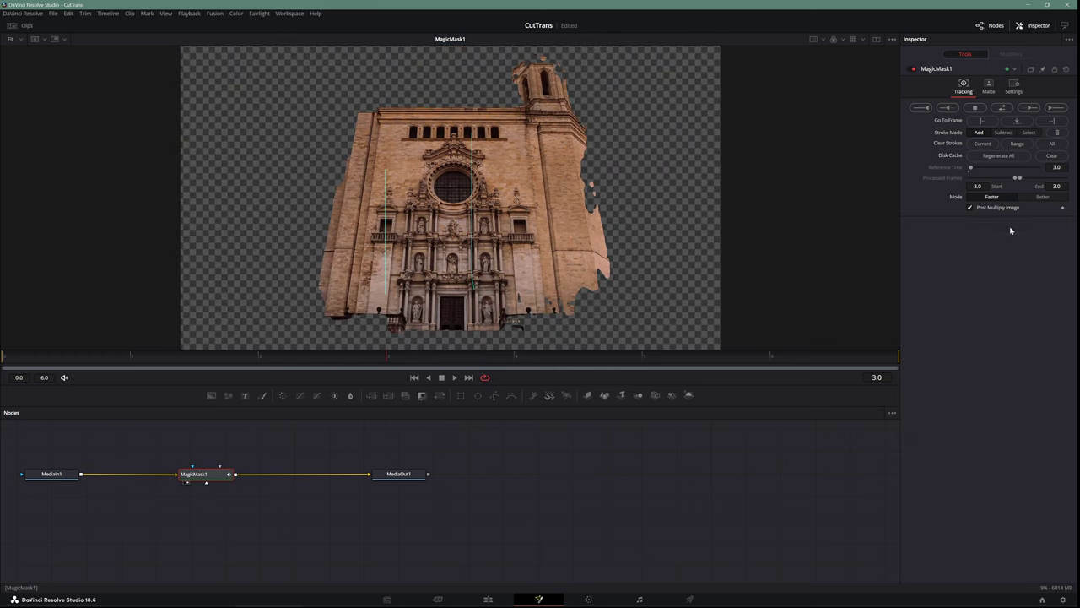
pyautogui.moveTo(550, 57); pyautogui.dragTo(584, 241)
pyautogui.click(988, 91)
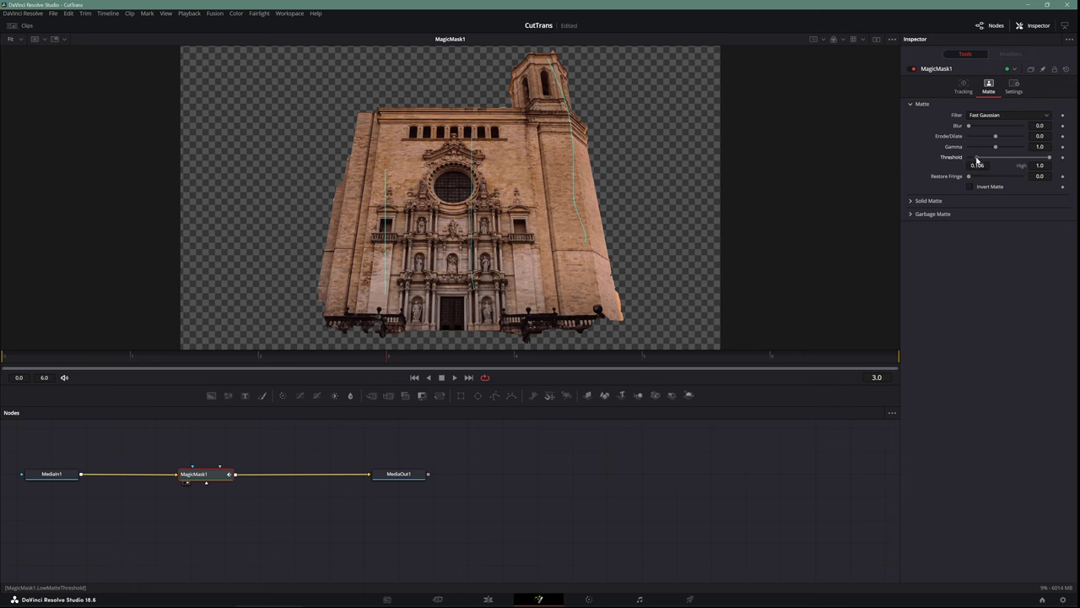
pyautogui.click(962, 88)
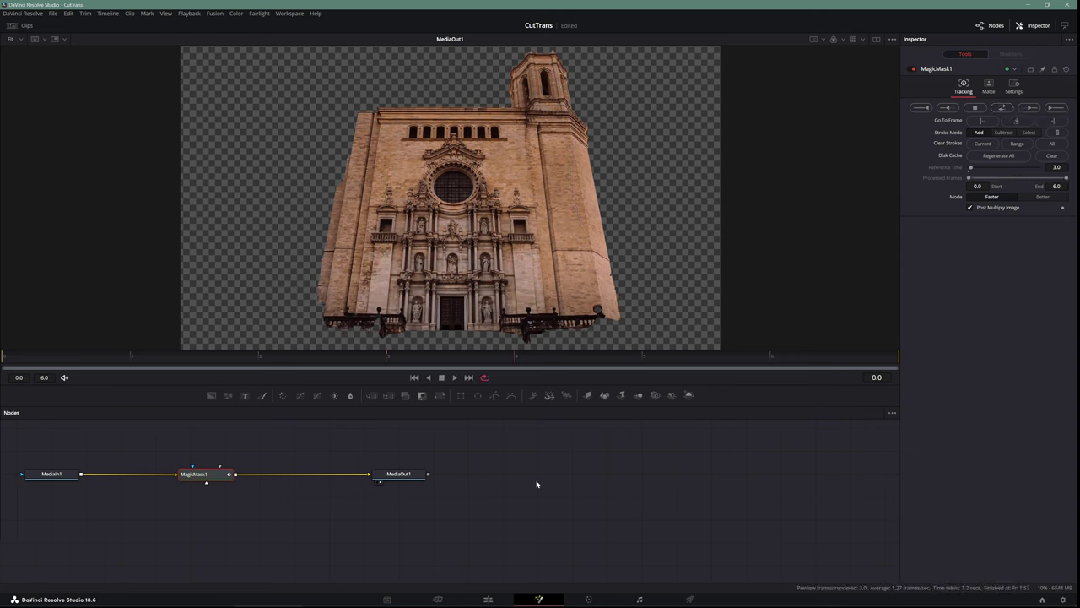
# - Back on the Edit page, move the cathedral clip slightly earlier and drop a Push transition on it
pyautogui.click(488, 599)
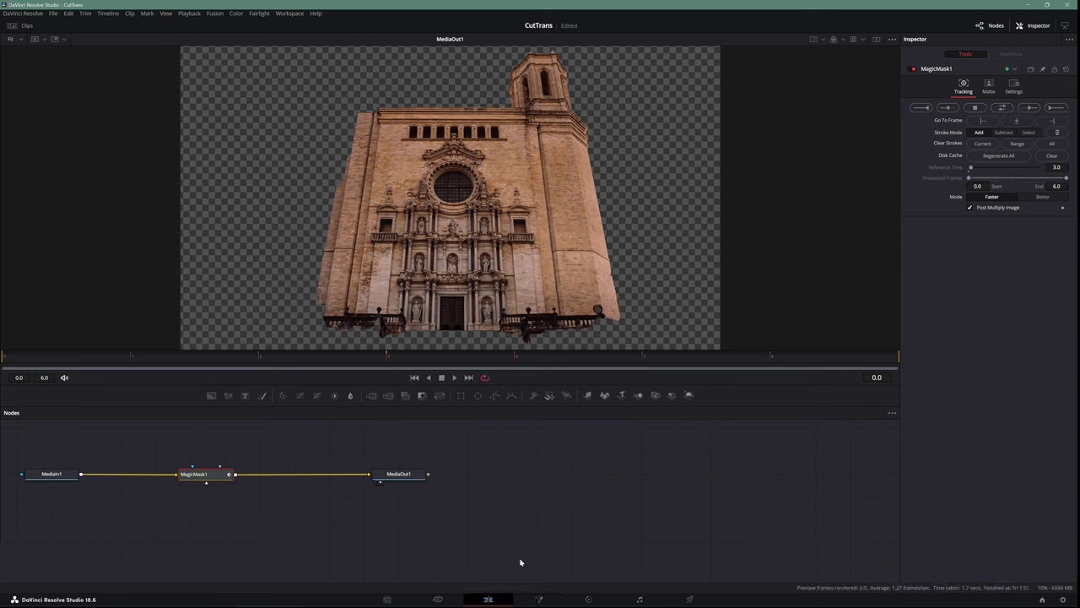
pyautogui.moveTo(190, 489)
pyautogui.mouseDown()
pyautogui.moveTo(161, 489)
pyautogui.moveTo(160, 454)
pyautogui.mouseUp()
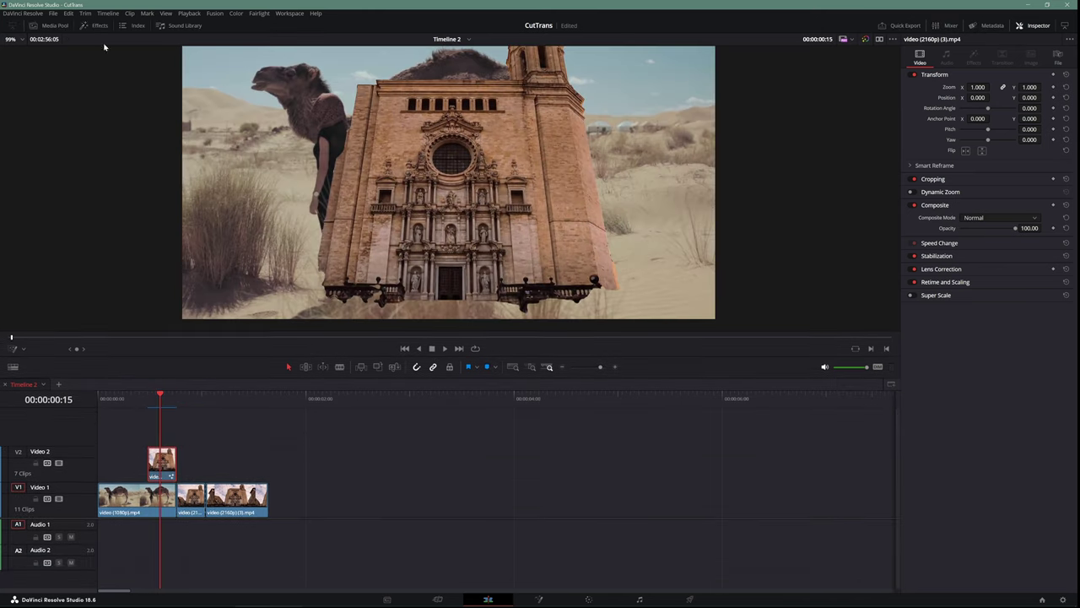
pyautogui.click(100, 26)
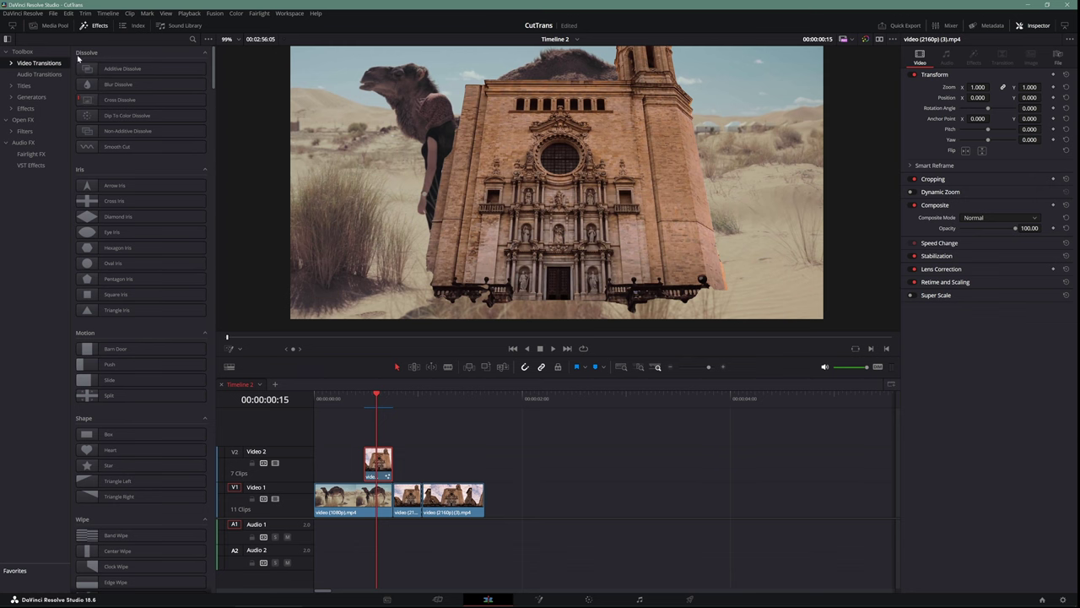
pyautogui.moveTo(108, 364); pyautogui.dragTo(365, 466)
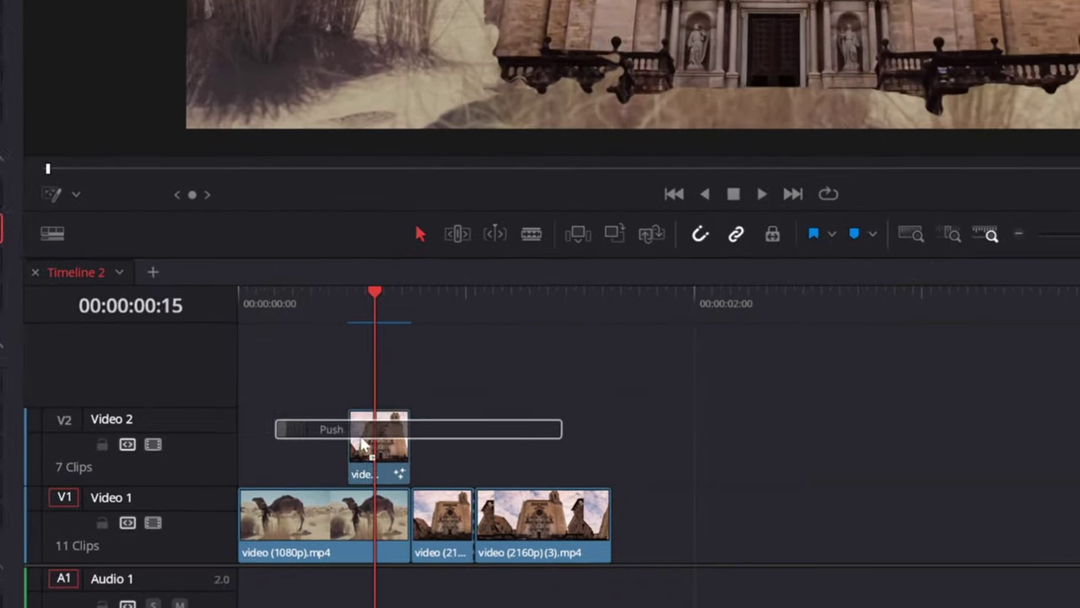
# - Make the cathedral clip's Push transition 4 frames long with Push Up preset and In & Out easing
pyautogui.moveTo(346, 447); pyautogui.dragTo(344, 449)
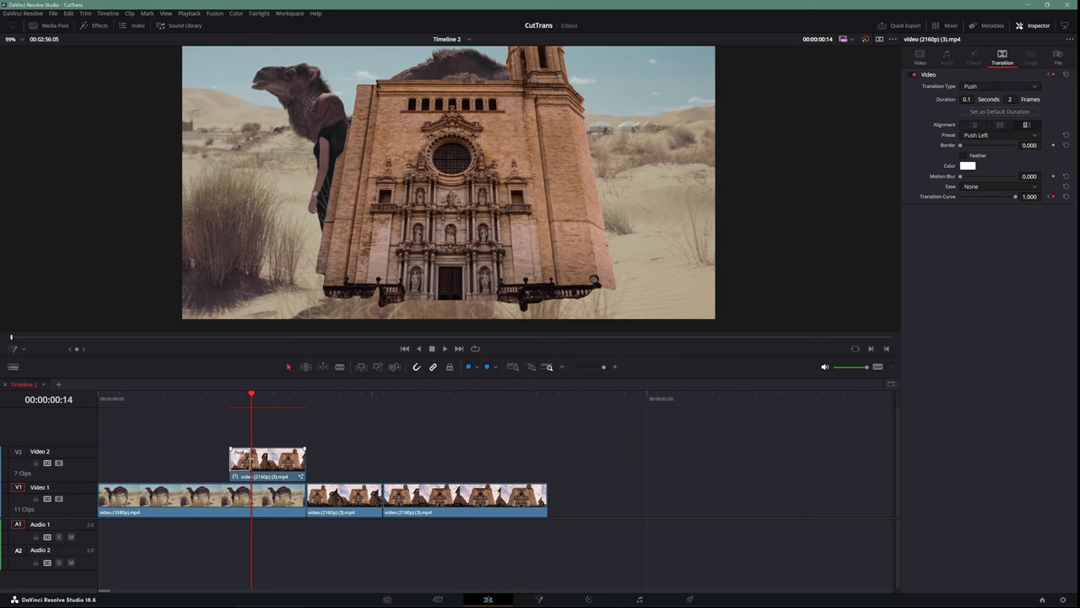
pyautogui.moveTo(242, 463); pyautogui.dragTo(265, 463)
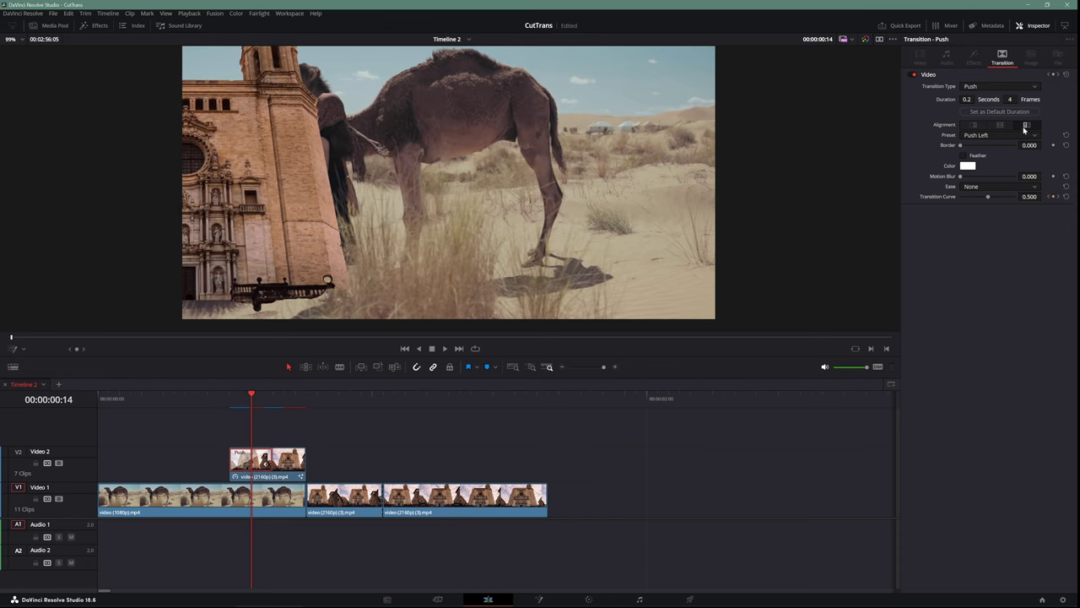
pyautogui.click(1004, 137)
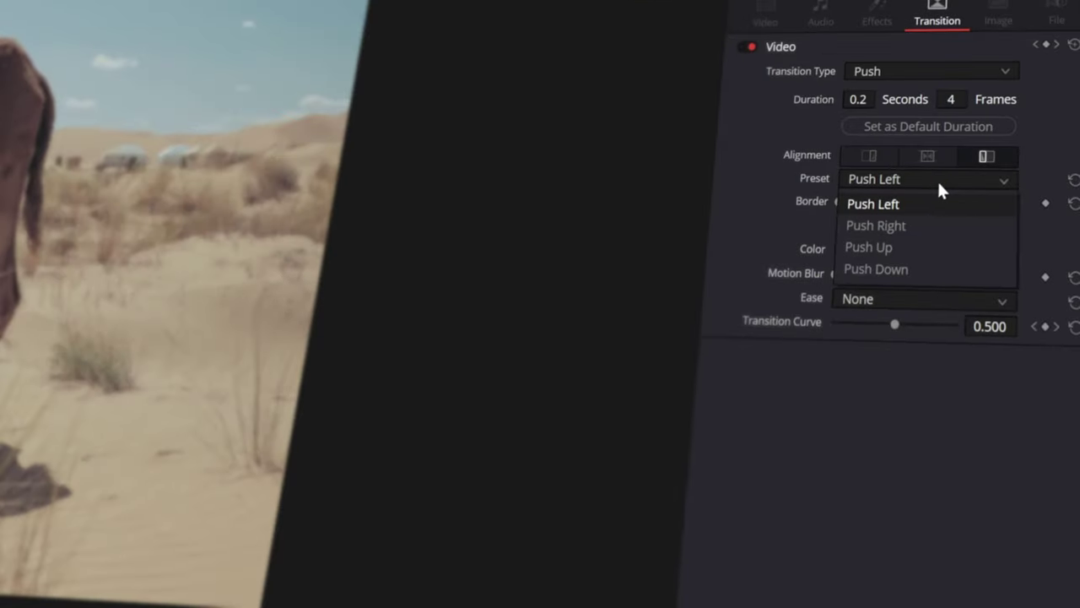
pyautogui.click(913, 269)
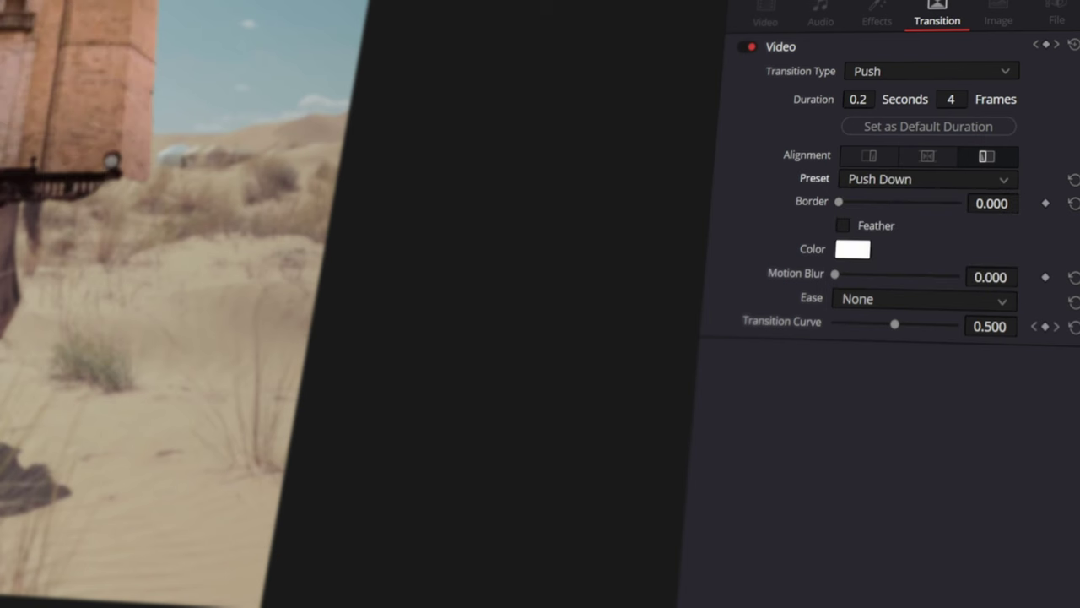
pyautogui.click(917, 182)
pyautogui.click(899, 247)
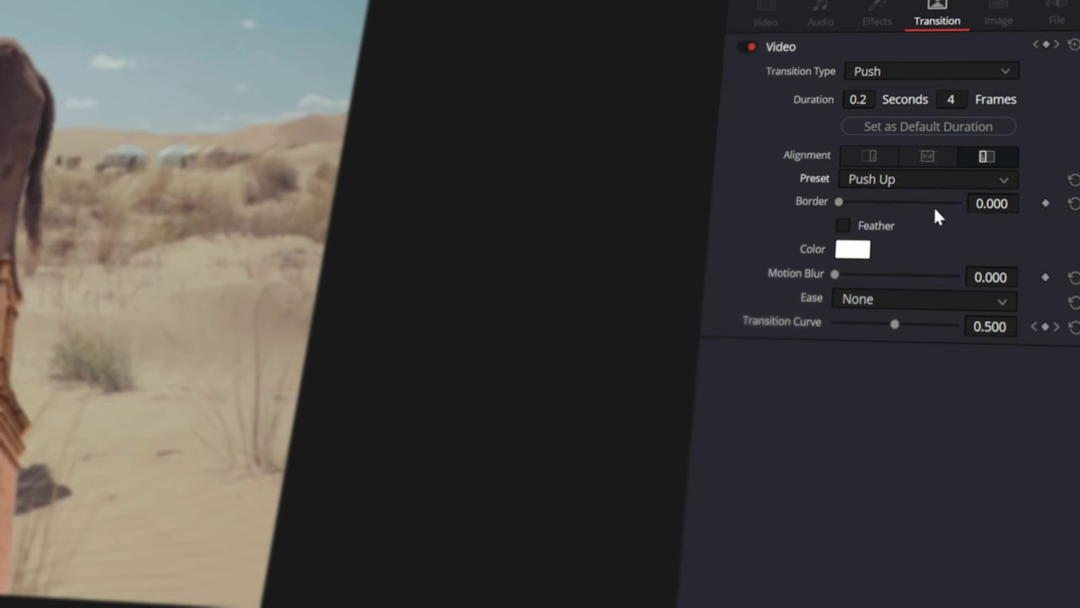
pyautogui.click(883, 300)
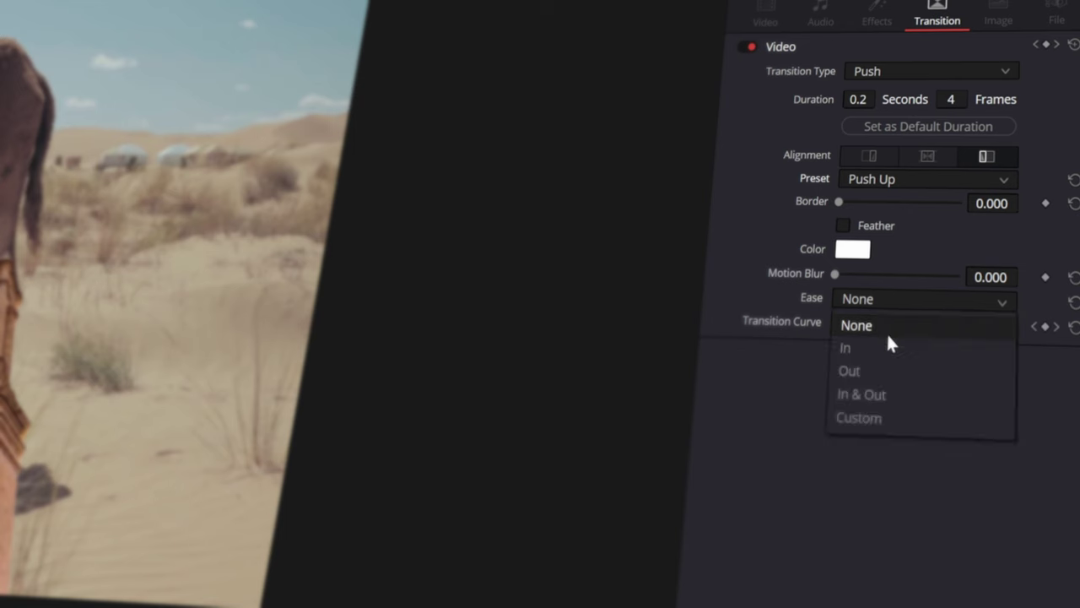
pyautogui.click(901, 397)
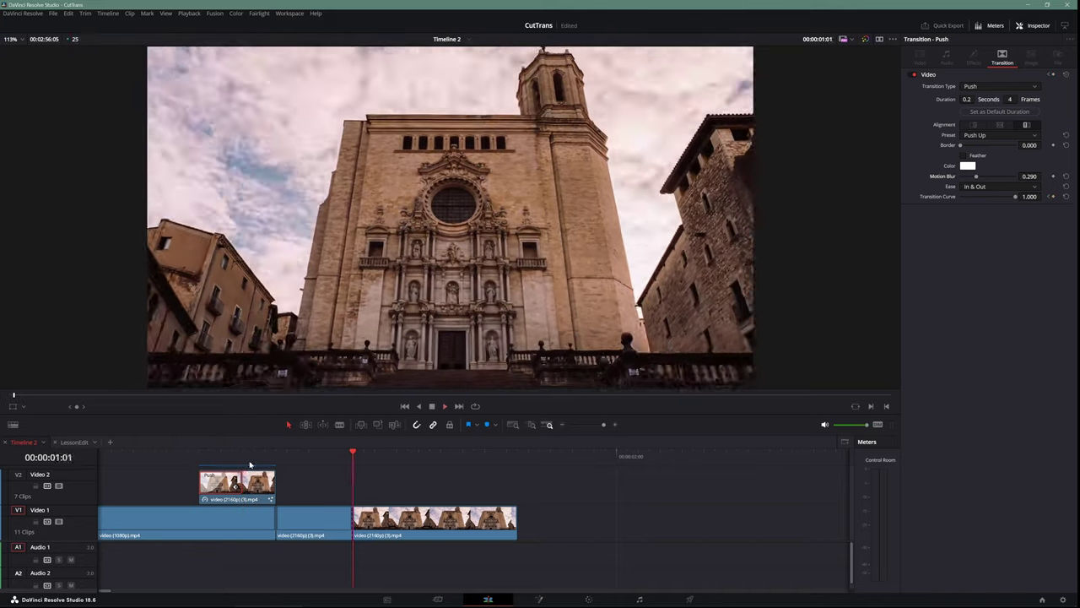
# - Blade the mosque clip at the playhead and change the short piece's clip speed
pyautogui.moveTo(211, 470); pyautogui.dragTo(248, 465)
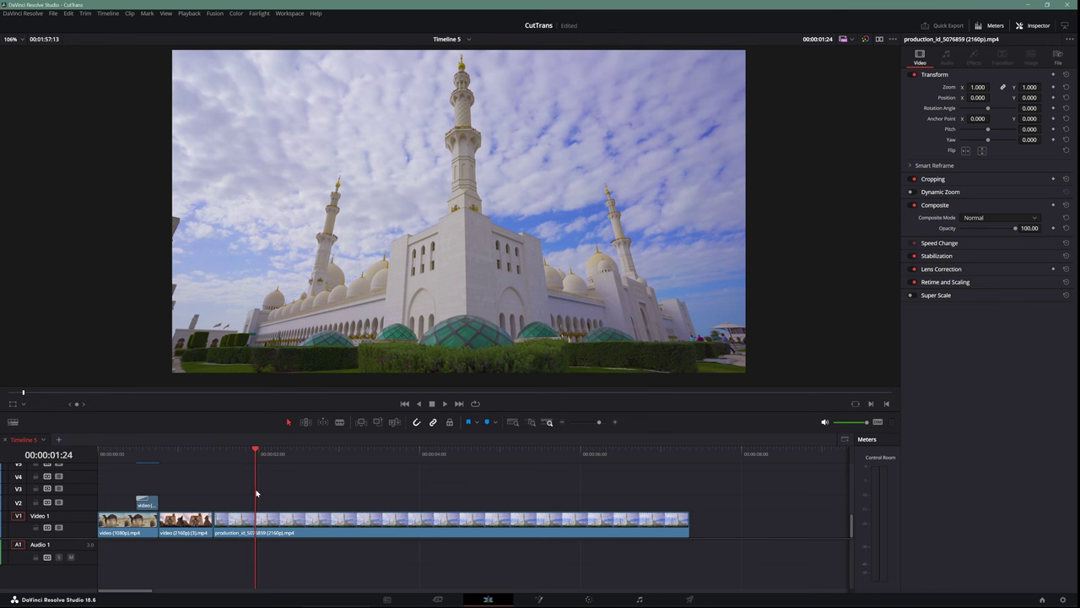
pyautogui.hotkey('ctrl', 'b')
pyautogui.rightClick(243, 529)
pyautogui.click(287, 453)
pyautogui.click(297, 494)
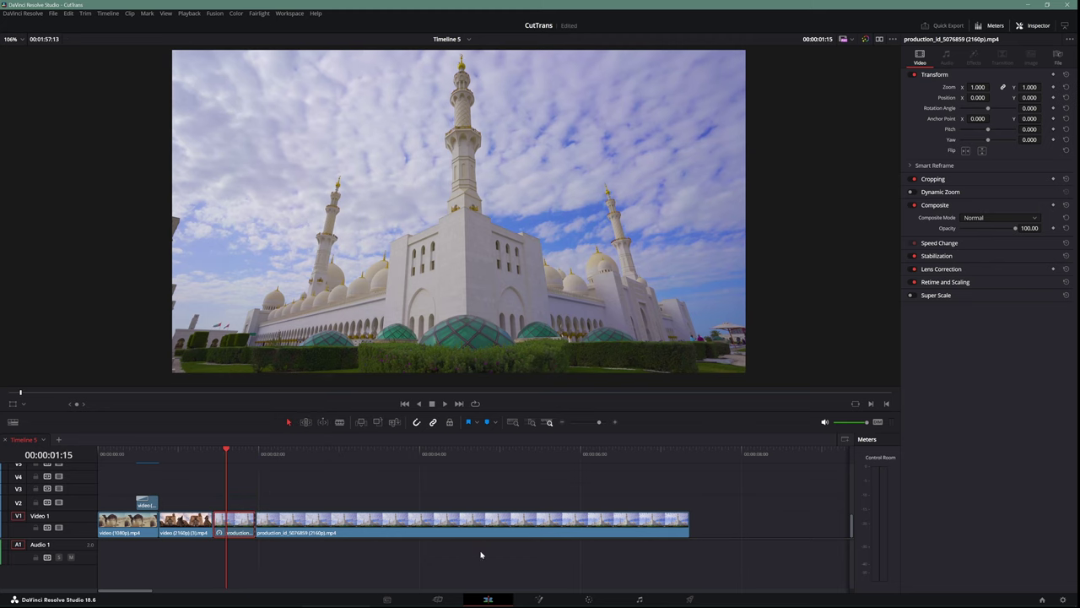
pyautogui.click(540, 599)
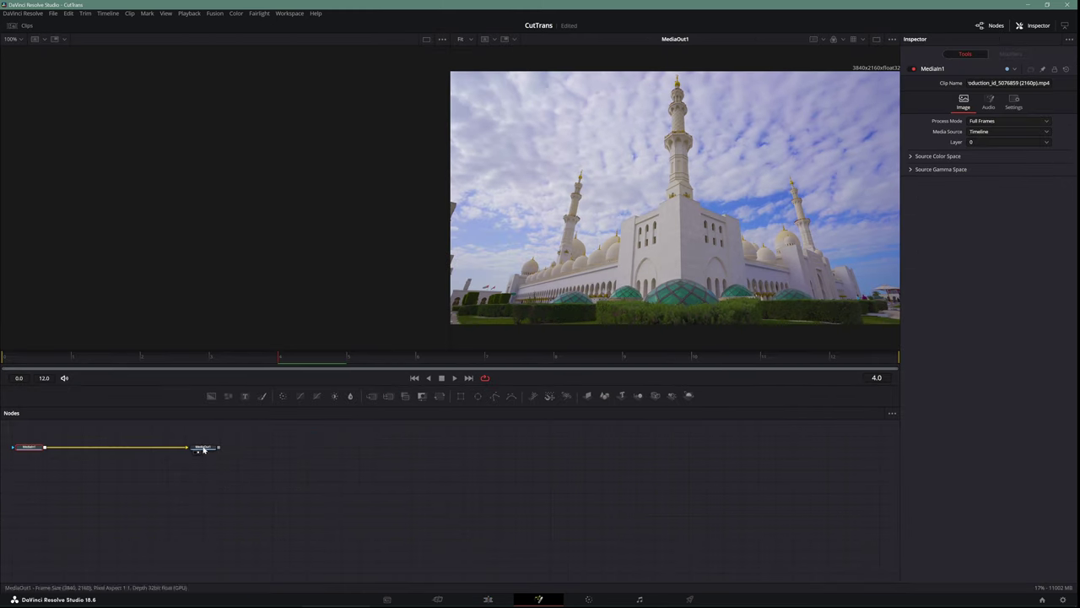
# - Move MediaOut1 right, delete its link from MediaIn1, and view MediaIn1
pyautogui.click(878, 42)
pyautogui.moveTo(202, 446); pyautogui.dragTo(515, 447)
pyautogui.click(238, 446)
pyautogui.press('Delete')
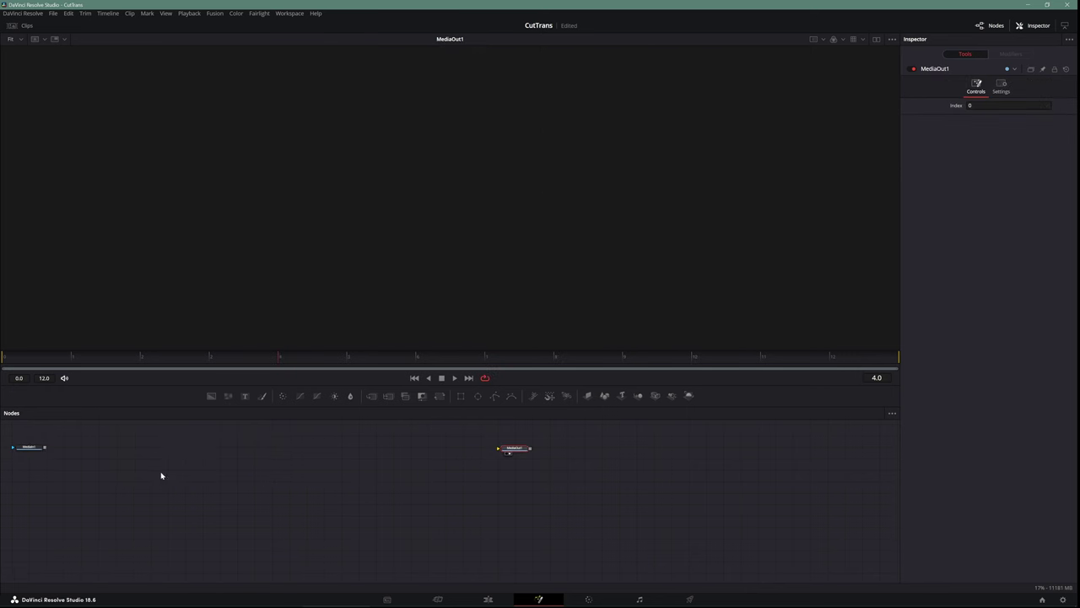
pyautogui.scroll(2, 284, 480)
pyautogui.click(366, 477)
pyautogui.scroll(2, 366, 485)
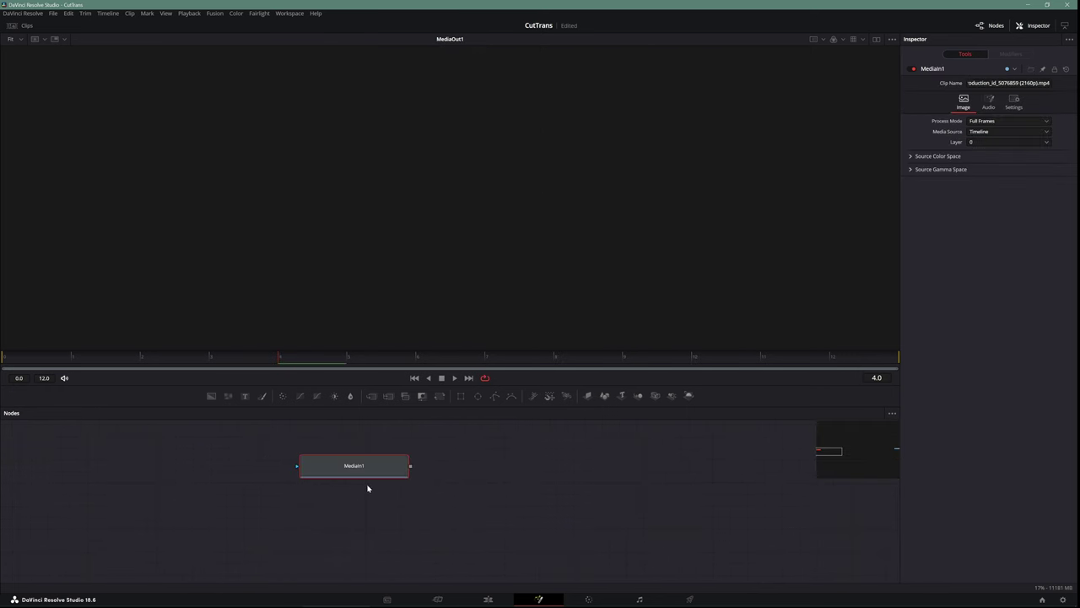
pyautogui.press('1')
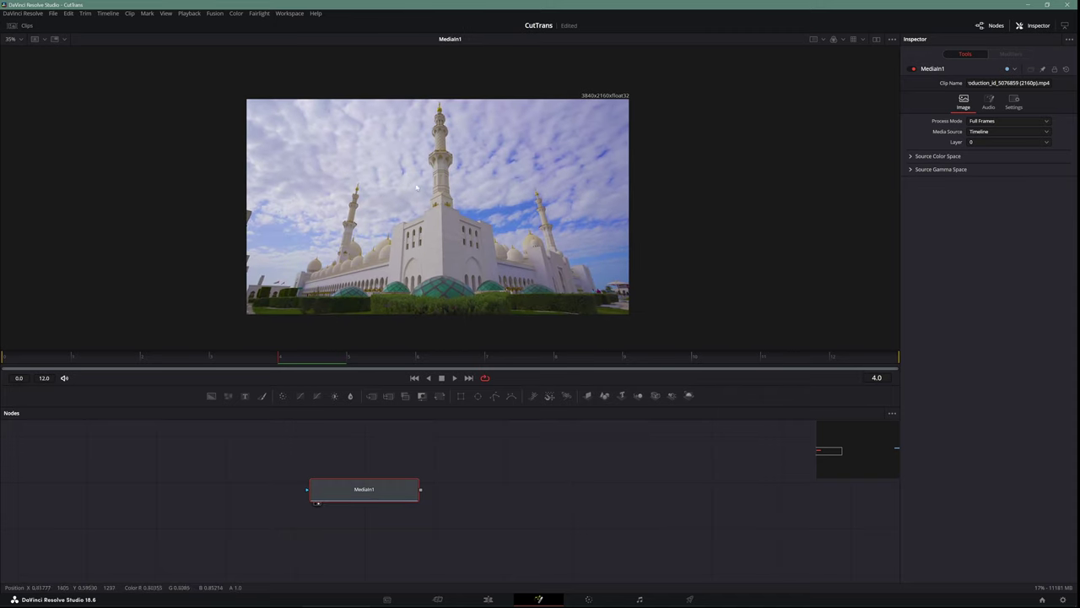
# - Trace a Polygon mask around the domes and hedges and connect it to MediaIn1's mask input
pyautogui.click(402, 462)
pyautogui.click(494, 396)
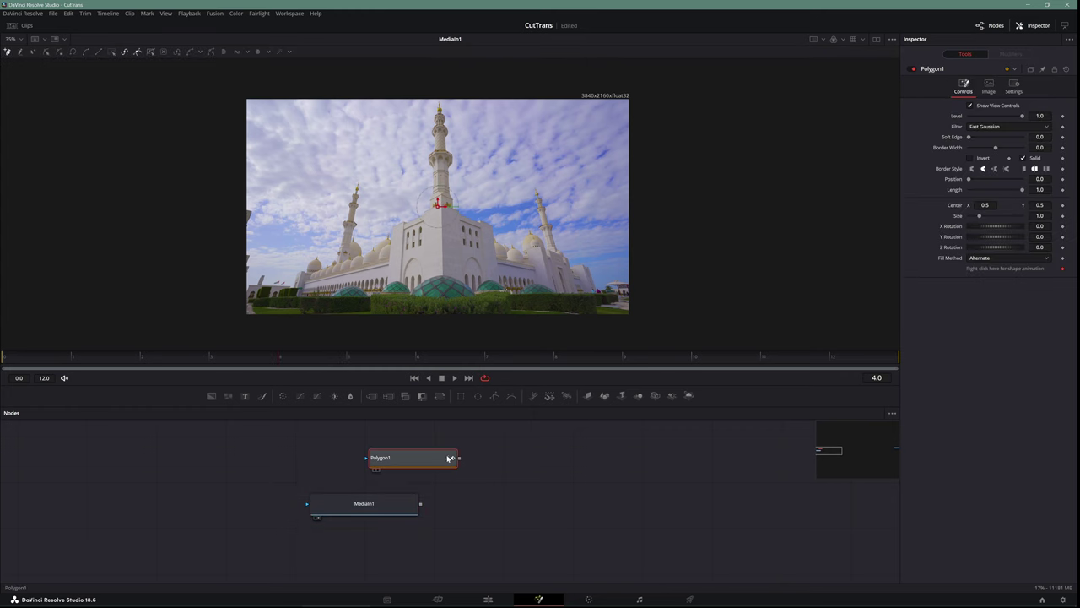
pyautogui.scroll(2, 335, 335)
pyautogui.scroll(-2, 697, 284)
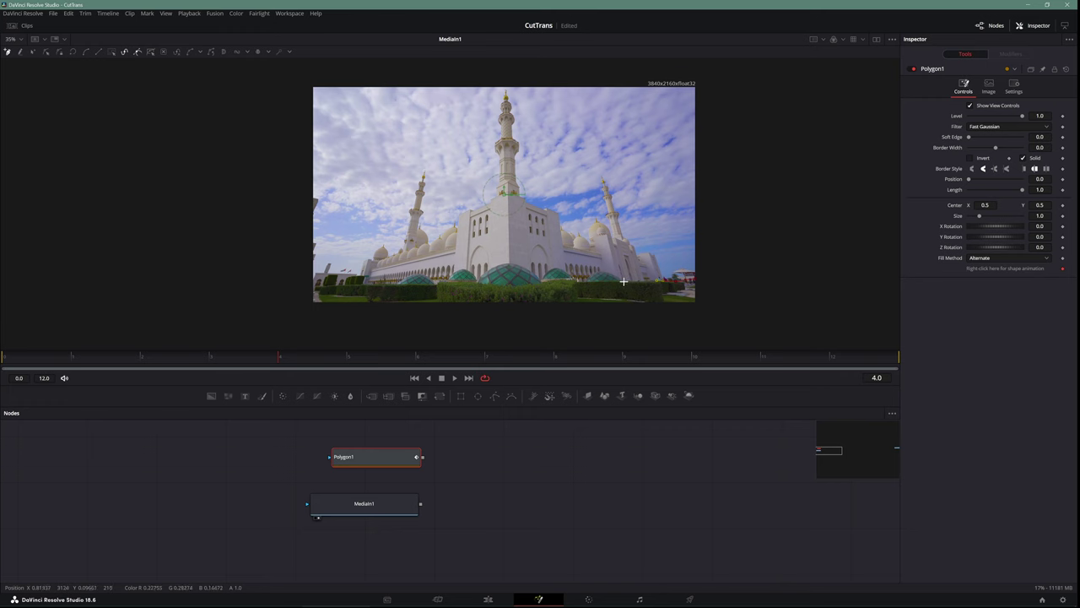
pyautogui.scroll(2, 616, 279)
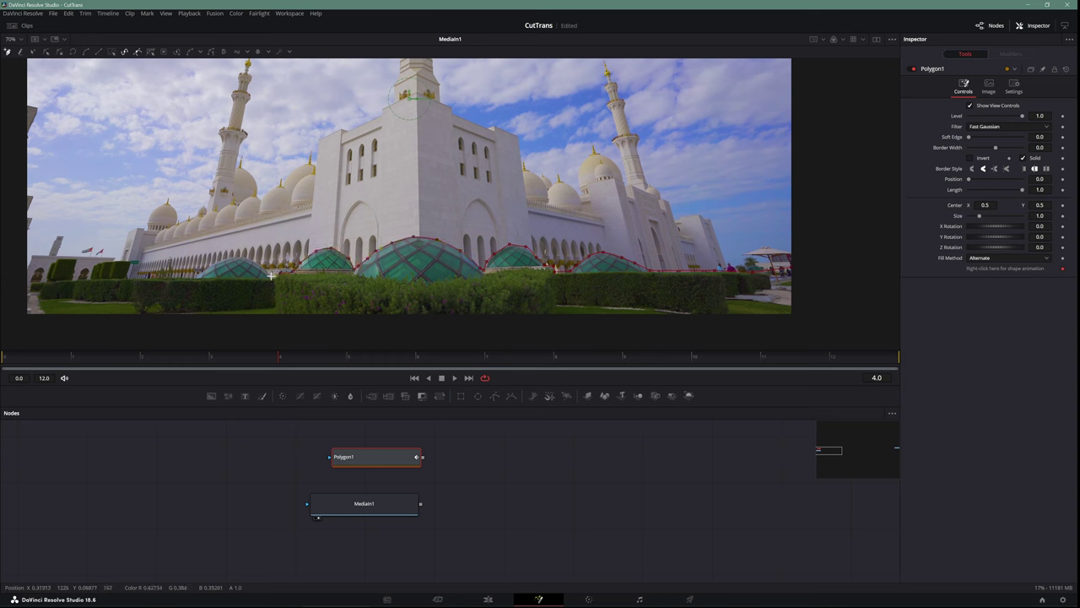
pyautogui.moveTo(421, 456); pyautogui.dragTo(362, 503)
pyautogui.moveTo(376, 457)
pyautogui.mouseDown()
pyautogui.moveTo(281, 473)
pyautogui.moveTo(292, 506)
pyautogui.mouseUp()
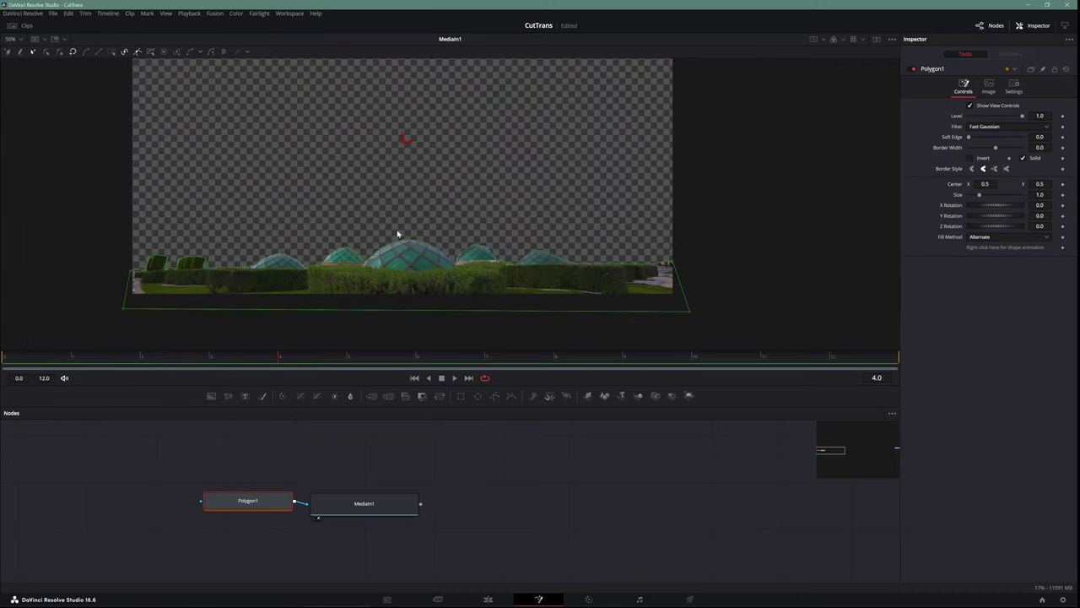
# - Paste a copy of MediaIn1 as MediaIn1_1, merge it with the masked domes in Merge1, and view Merge1
pyautogui.click(363, 515)
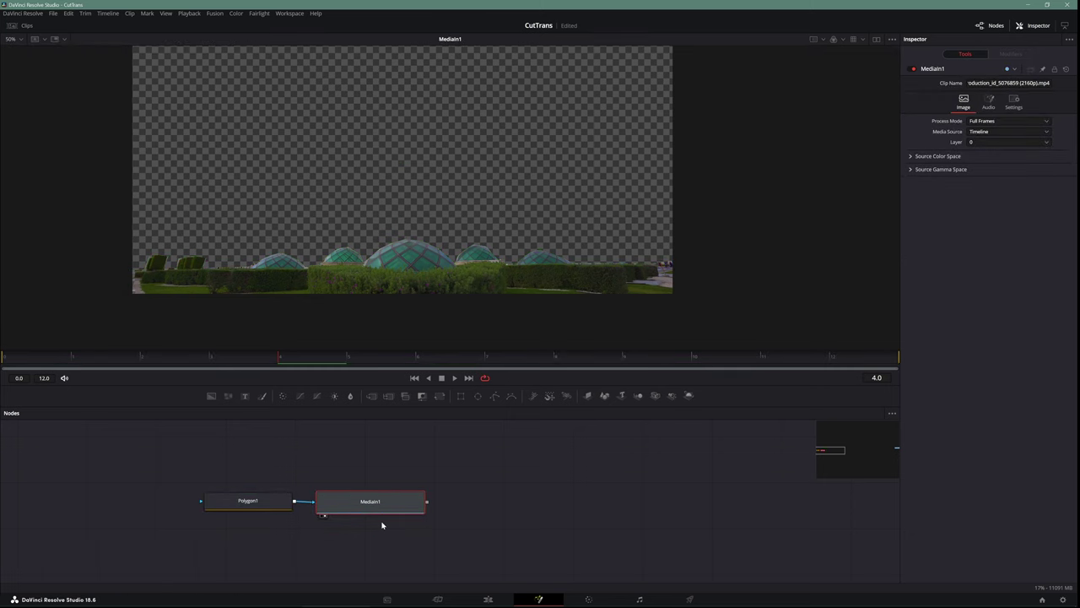
pyautogui.moveTo(384, 548); pyautogui.dragTo(390, 526)
pyautogui.hotkey('ctrl', 'v')
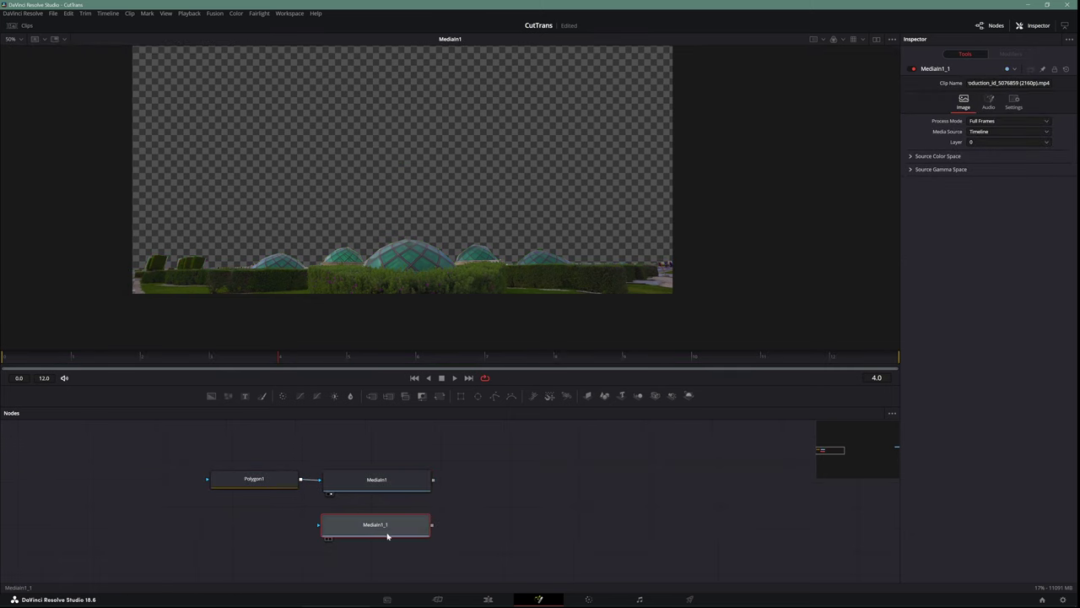
pyautogui.press('1')
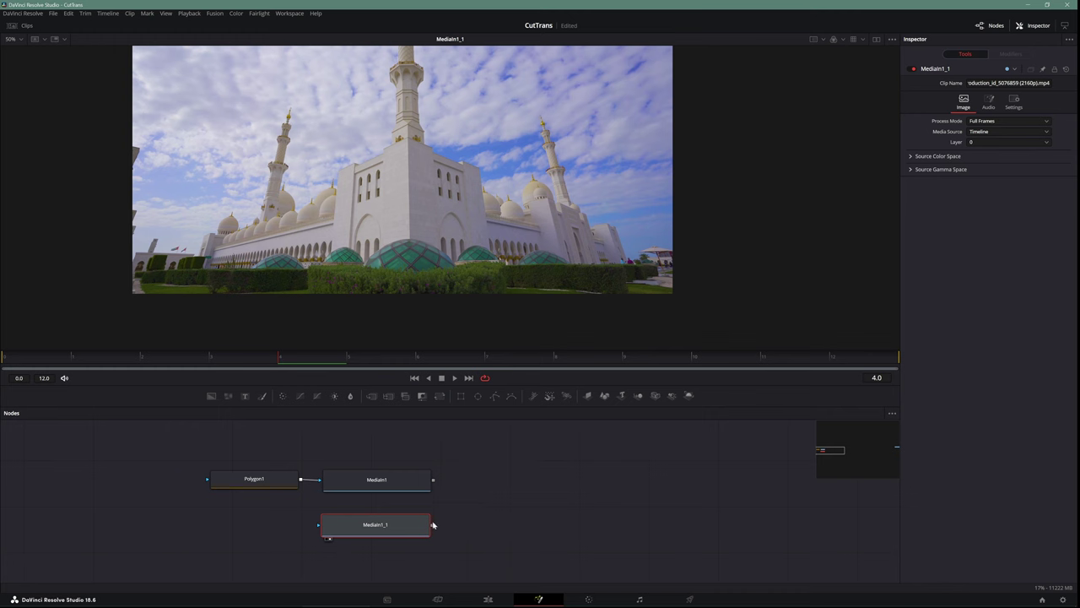
pyautogui.moveTo(433, 524); pyautogui.dragTo(433, 481)
pyautogui.moveTo(517, 525); pyautogui.dragTo(540, 529)
pyautogui.press('1')
pyautogui.click(309, 533)
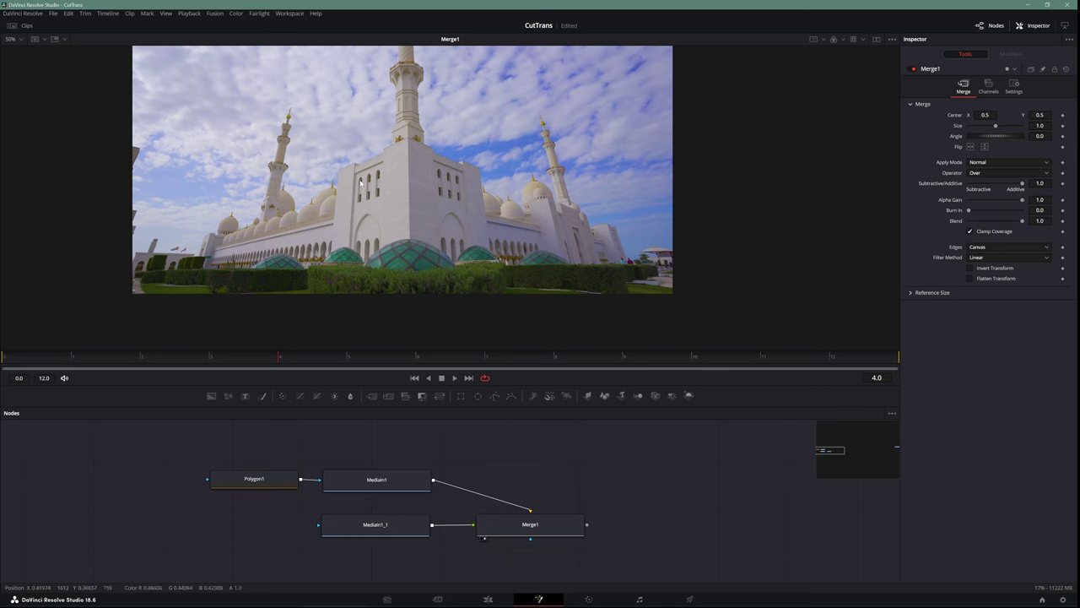
pyautogui.scroll(2, 402, 244)
pyautogui.scroll(2, 424, 244)
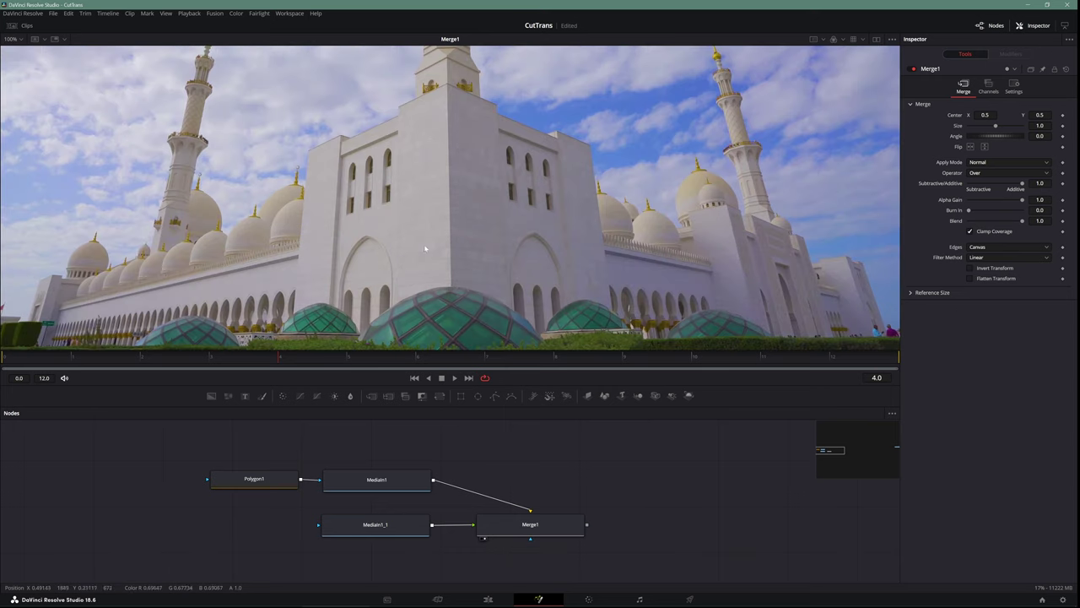
pyautogui.scroll(-2, 434, 271)
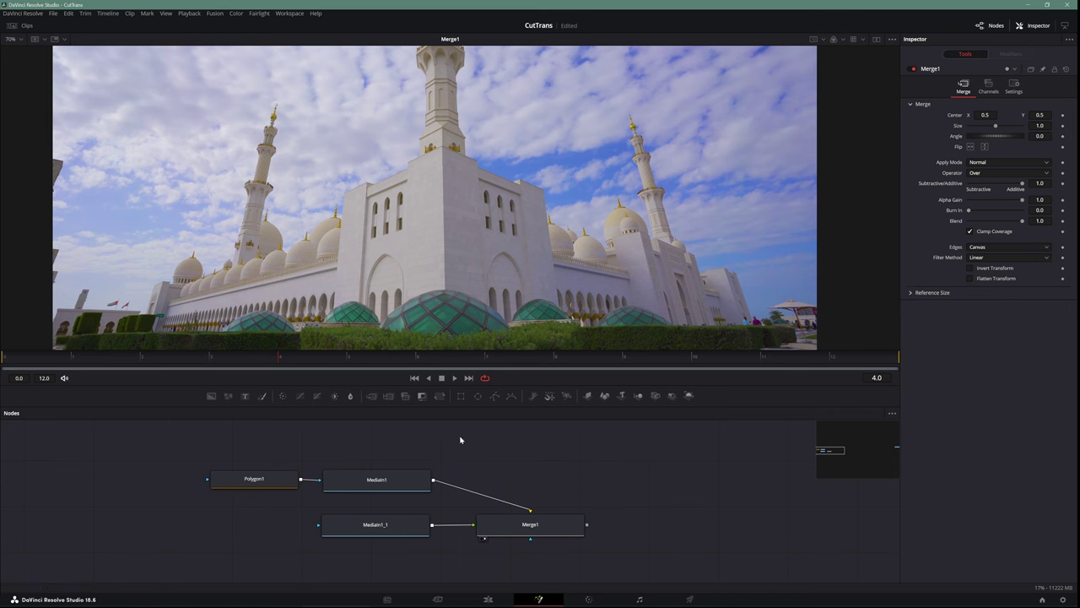
# - Trace the central building with Polygon2 and connect it as MediaIn1_1's mask
pyautogui.click(495, 396)
pyautogui.moveTo(557, 308); pyautogui.dragTo(505, 324)
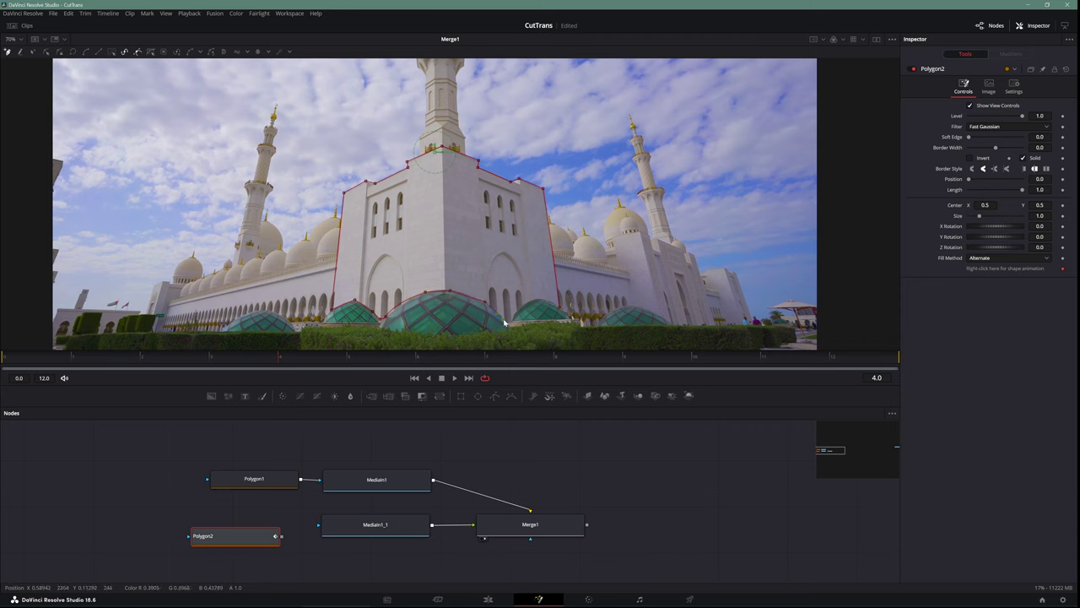
pyautogui.moveTo(280, 536); pyautogui.dragTo(371, 525)
pyautogui.moveTo(236, 536); pyautogui.dragTo(241, 528)
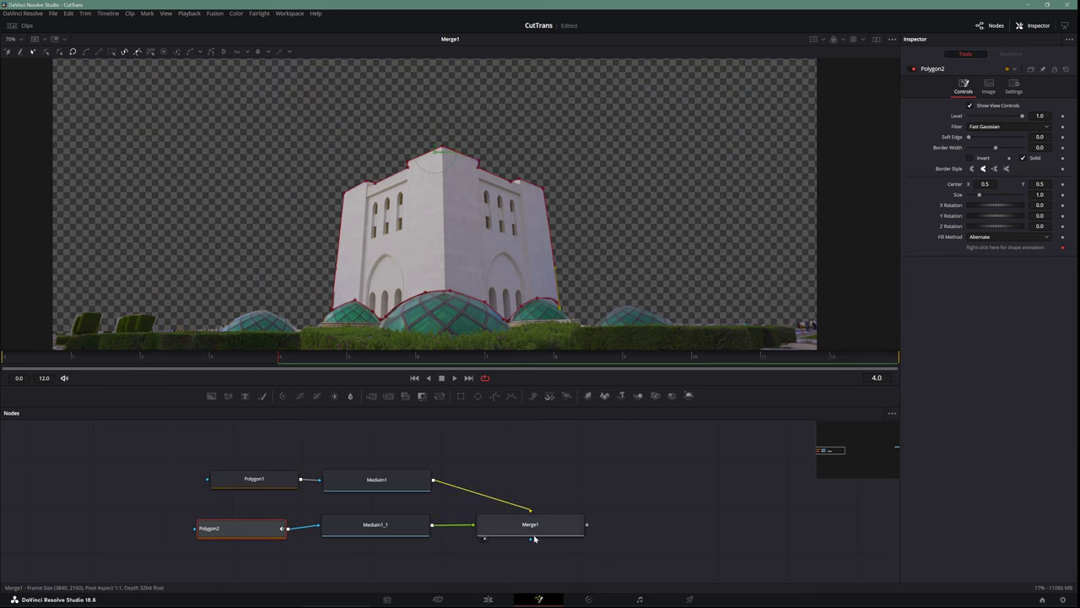
pyautogui.click(656, 499)
# - Zoom in and lower Polygon2's left and dome-top points to refine the mask edge
pyautogui.scroll(3, 505, 329)
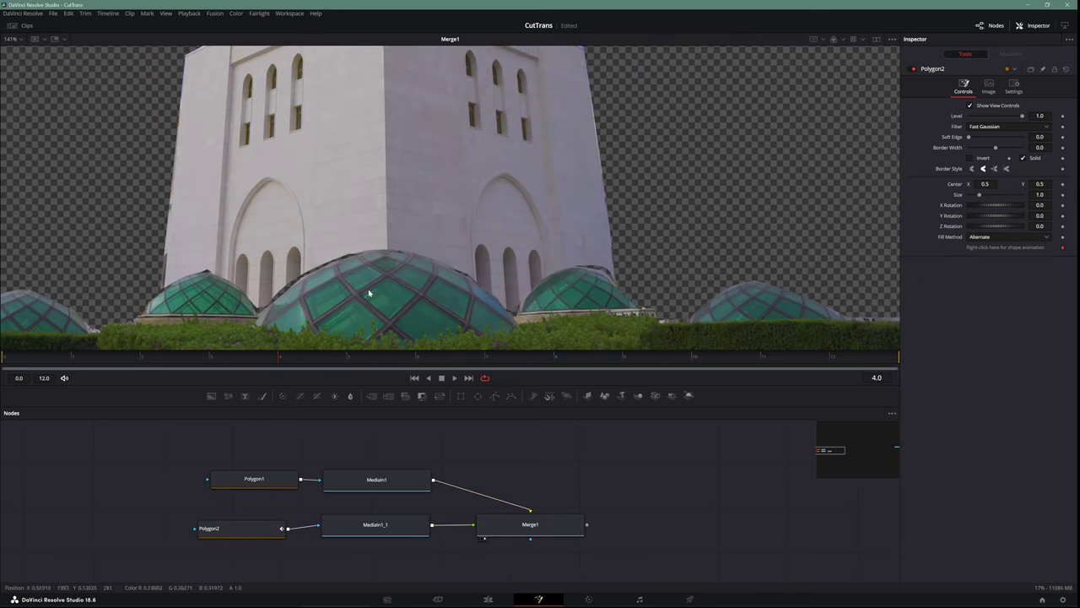
pyautogui.scroll(3, 278, 302)
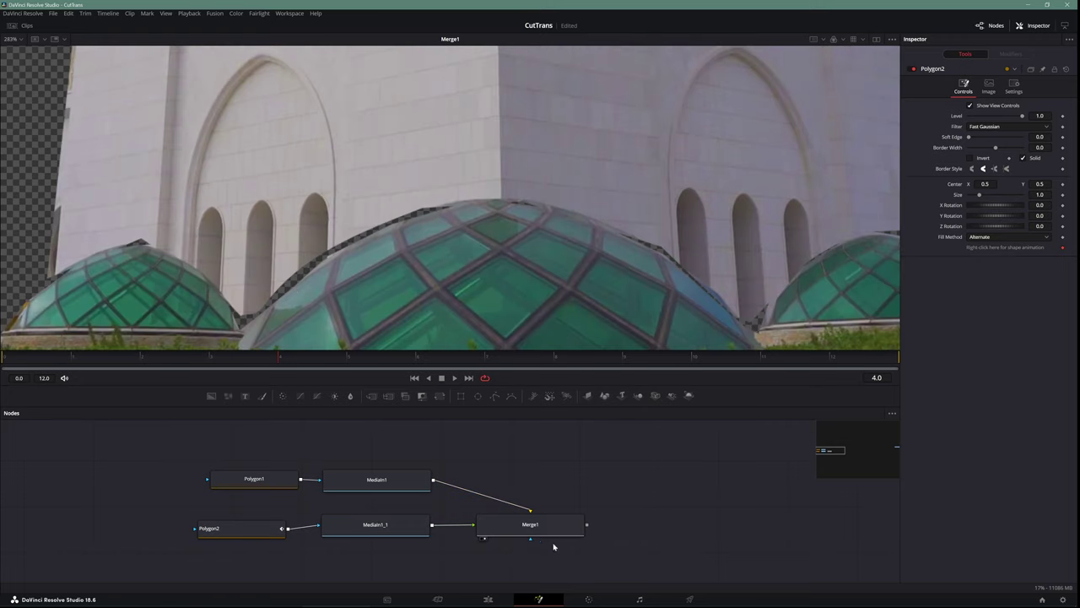
pyautogui.click(242, 537)
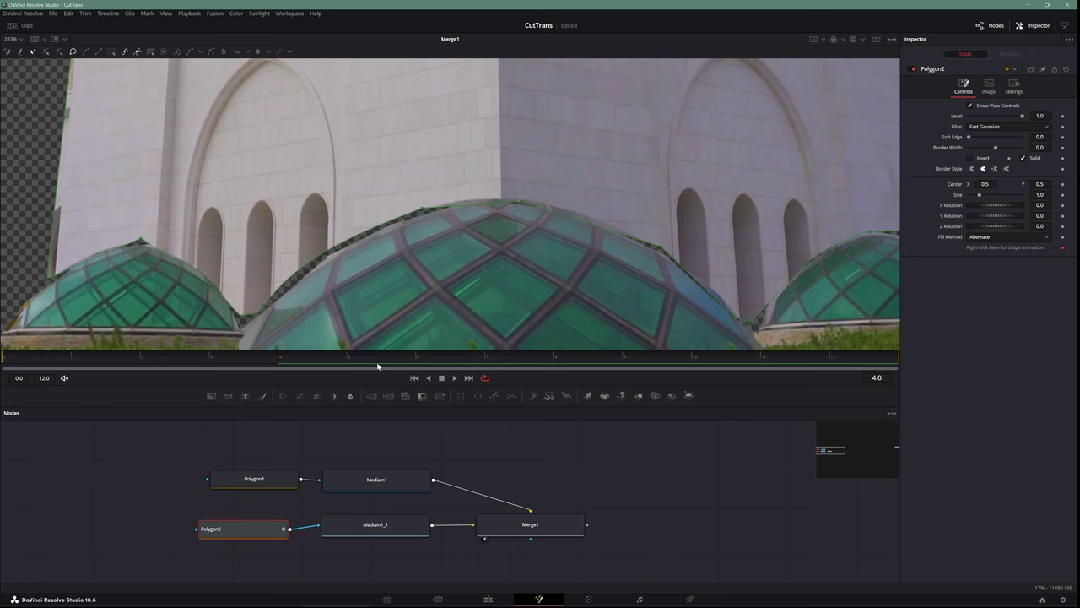
pyautogui.hscroll(-3, 169, 301)
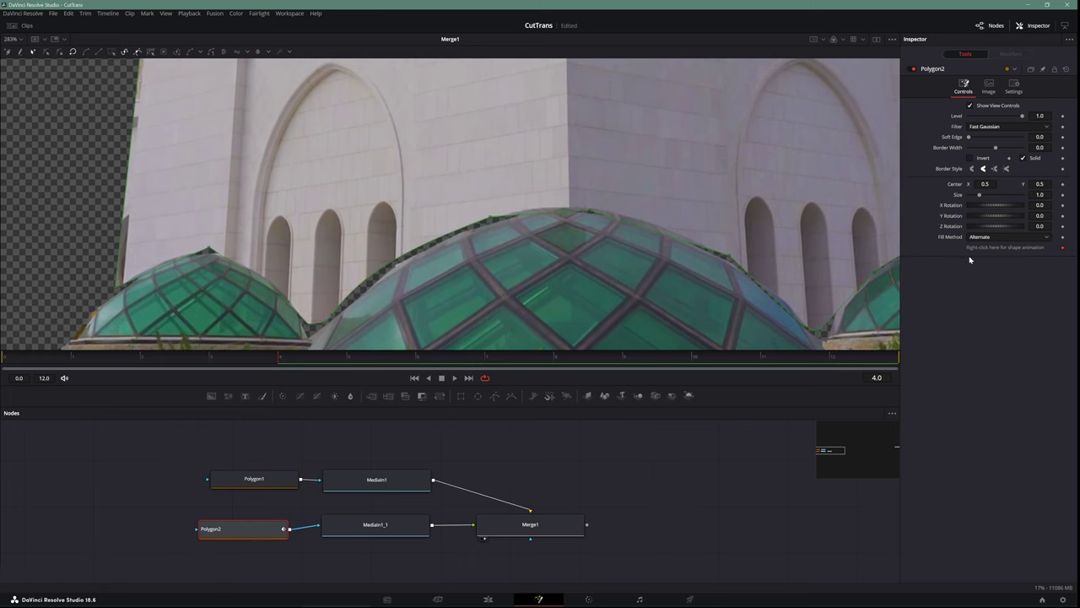
pyautogui.moveTo(113, 292); pyautogui.dragTo(104, 302)
pyautogui.moveTo(208, 250); pyautogui.dragTo(212, 260)
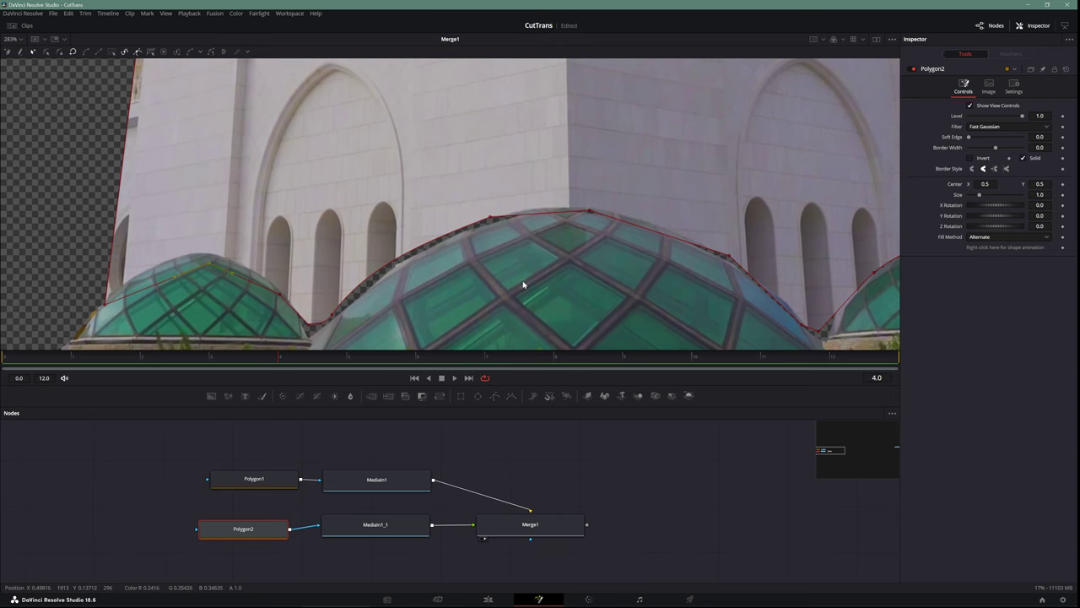
pyautogui.scroll(-2, 523, 285)
pyautogui.scroll(1, 592, 245)
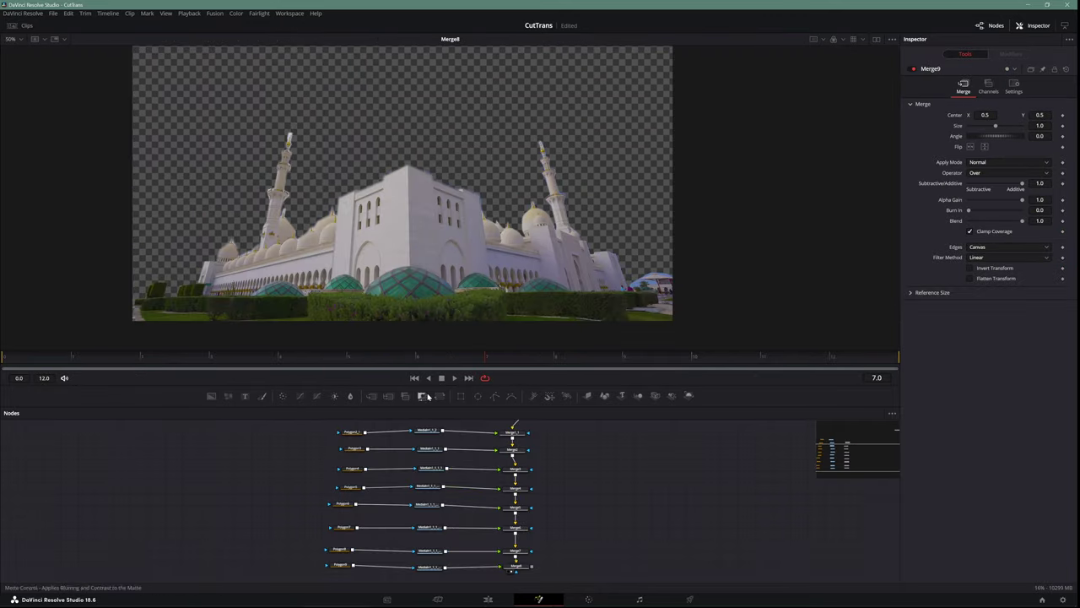
# - Save the project and connect MediaIn1_2's masked domes to MediaOut1 before heading back to Edit
pyautogui.moveTo(437, 406); pyautogui.dragTo(437, 373)
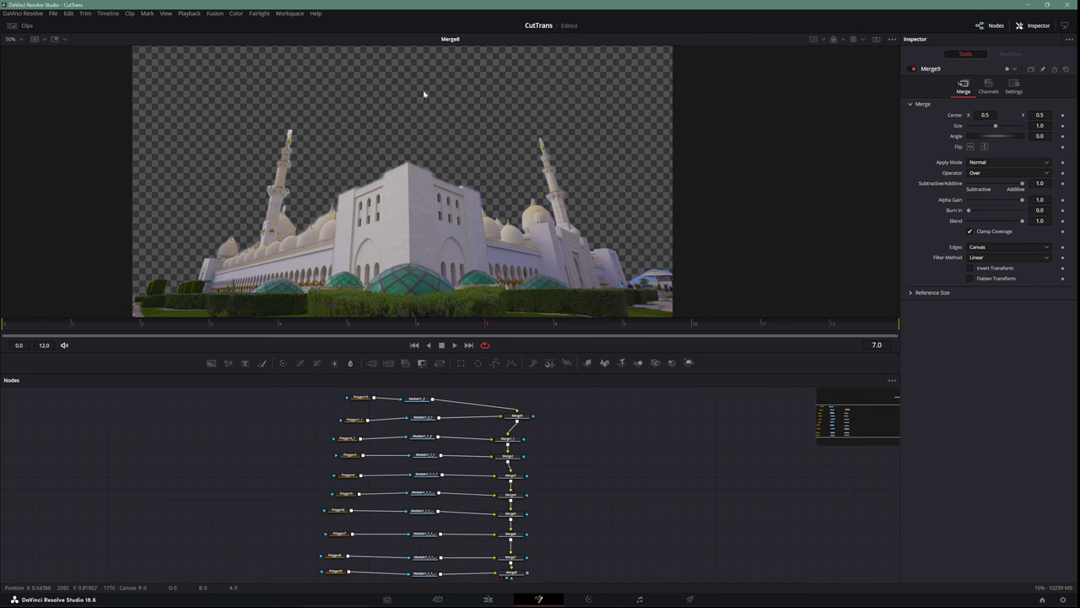
pyautogui.hotkey('ctrl', 's')
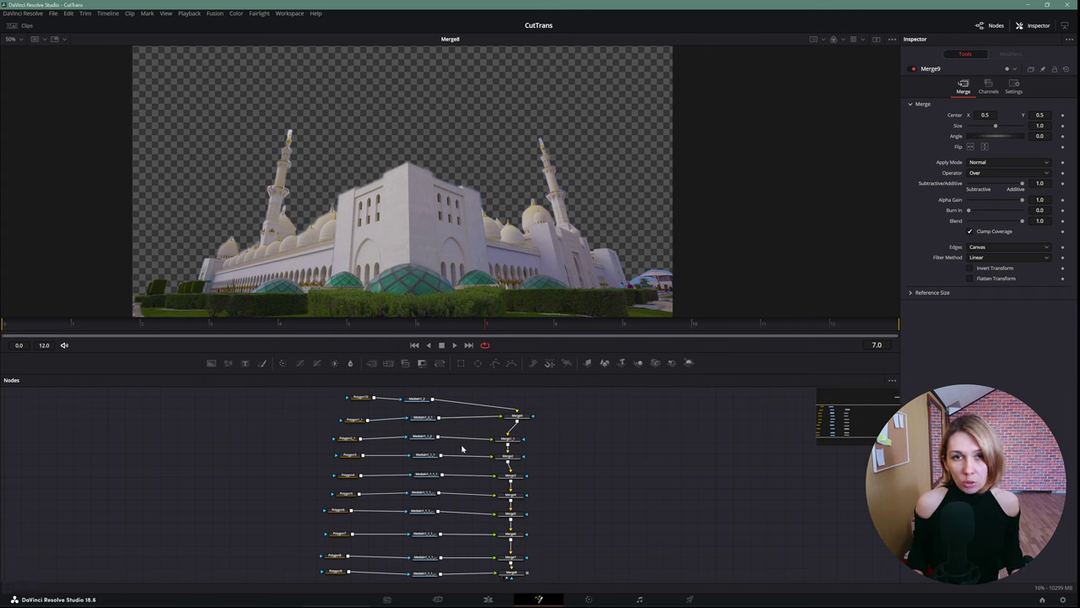
pyautogui.moveTo(443, 488); pyautogui.dragTo(446, 481)
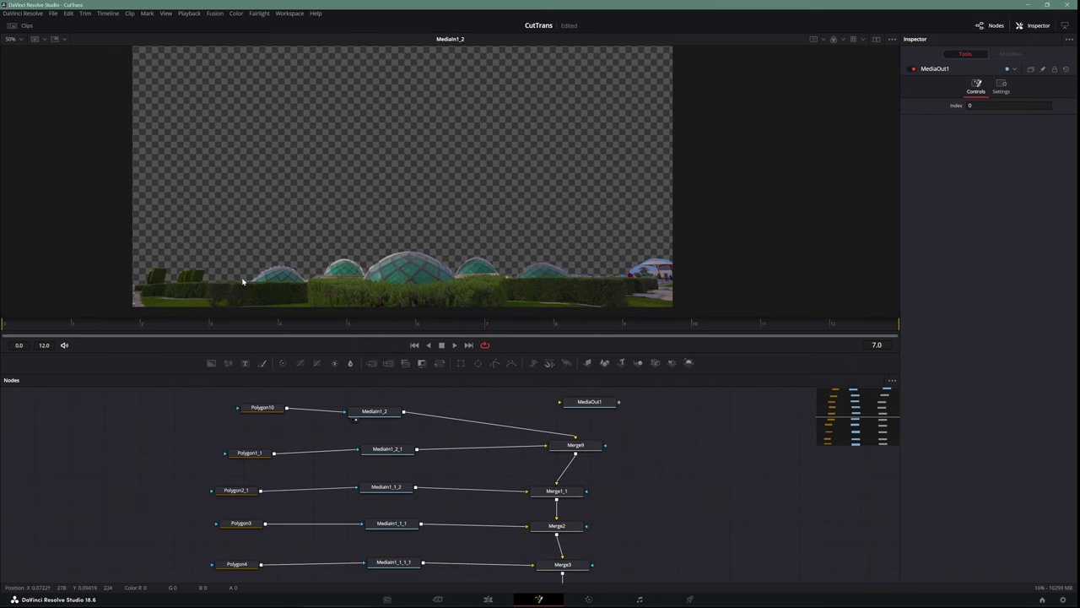
pyautogui.moveTo(404, 411); pyautogui.dragTo(595, 404)
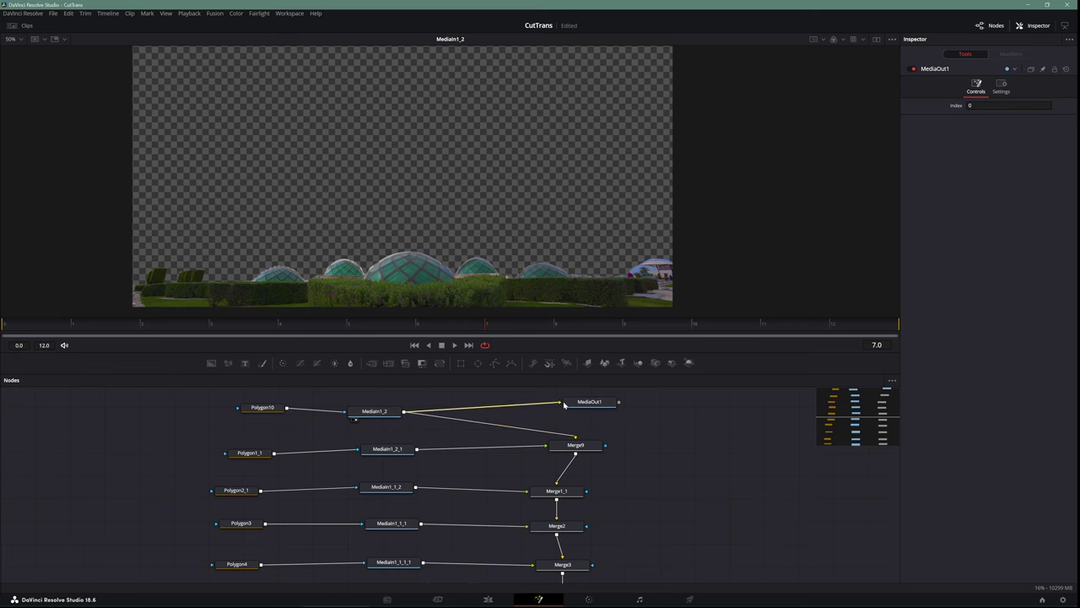
pyautogui.click(490, 600)
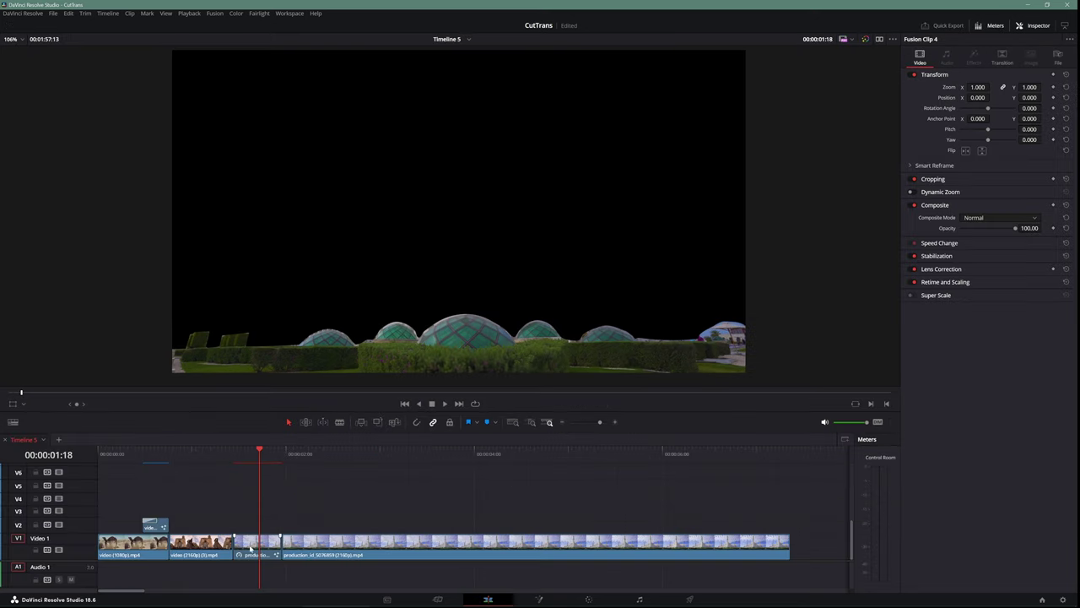
# - Move the short mosque clip up to V2 and drop a Push transition onto its start
pyautogui.moveTo(253, 553); pyautogui.dragTo(254, 527)
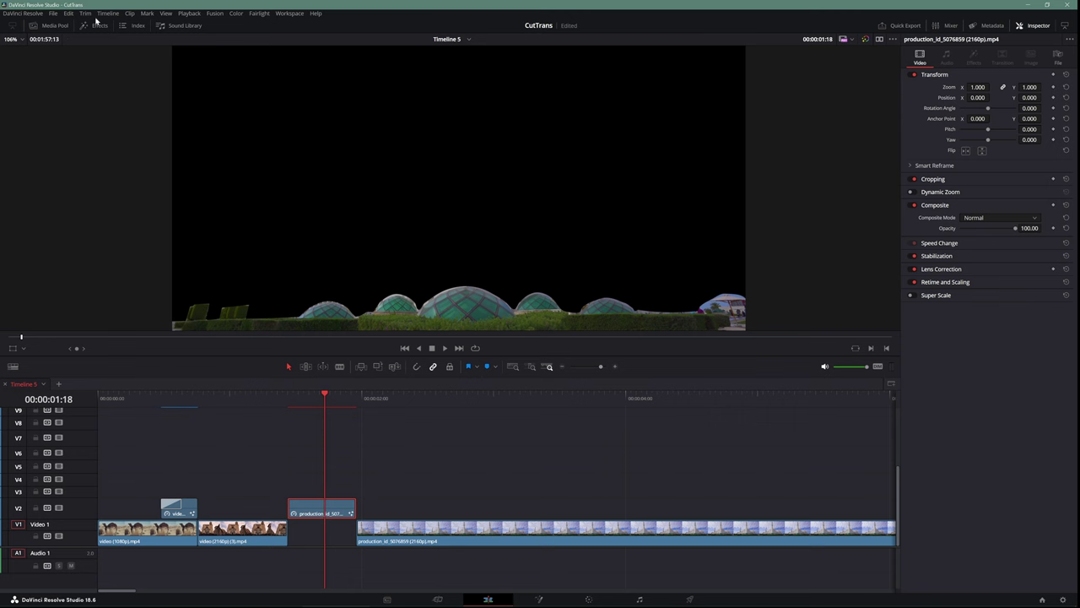
pyautogui.click(97, 25)
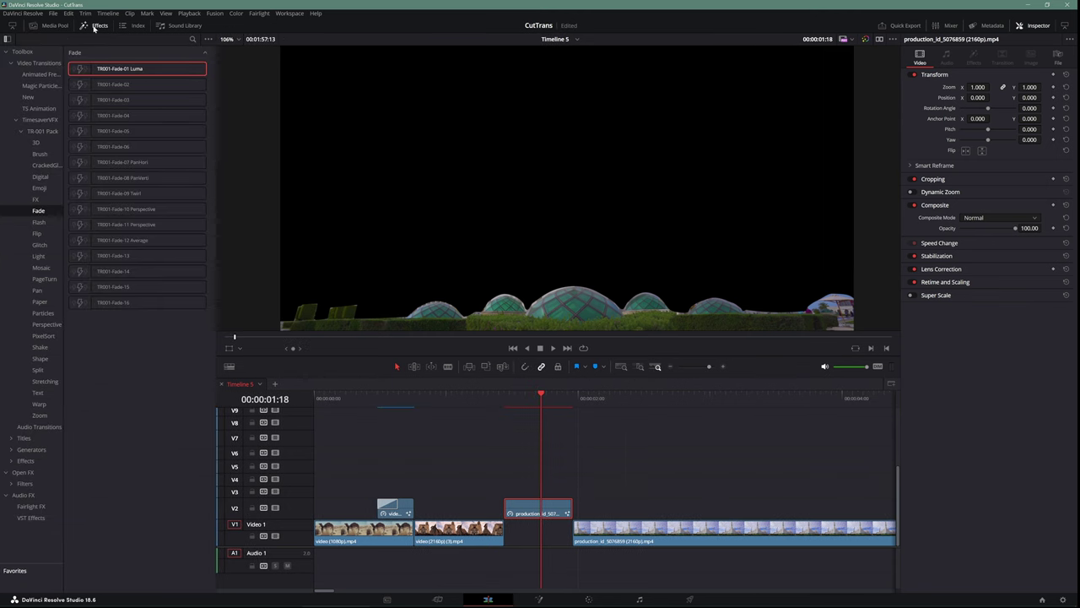
pyautogui.click(49, 64)
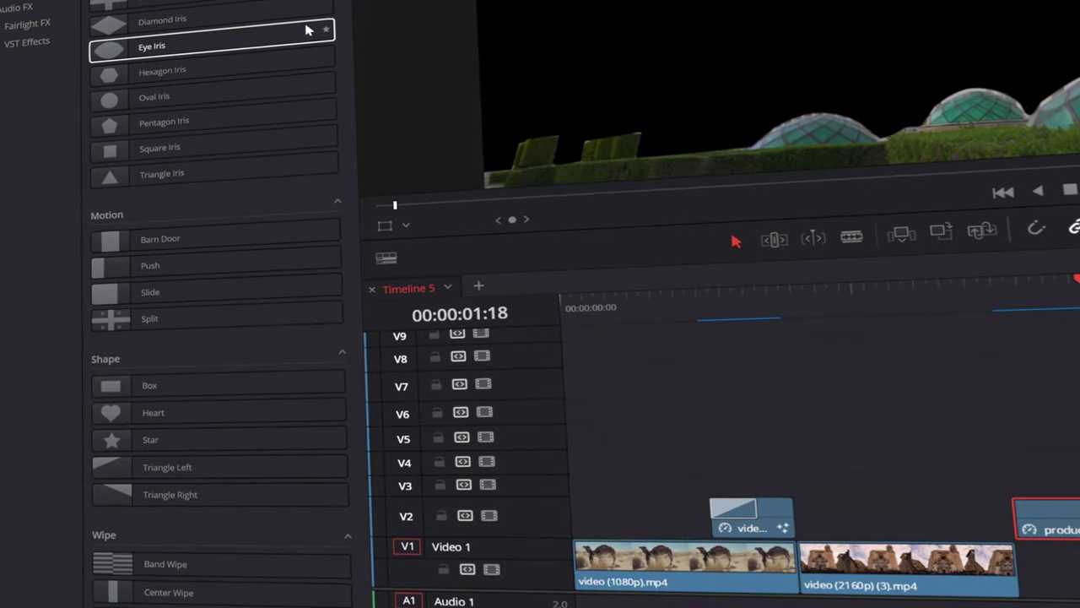
pyautogui.moveTo(199, 267); pyautogui.dragTo(727, 446)
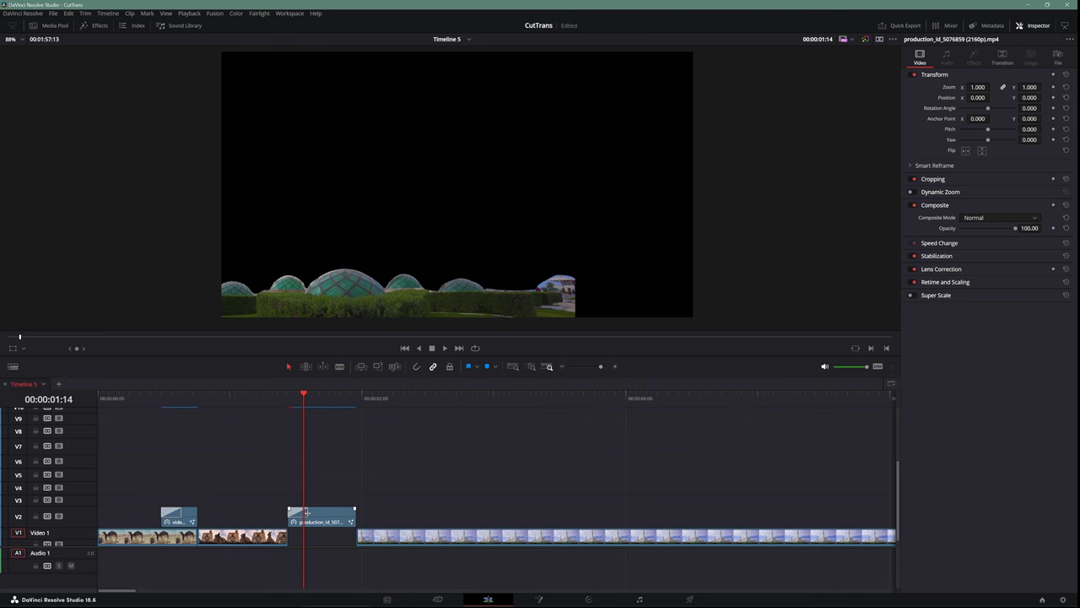
# - Set the V2 Push transition to Push Up, 0.160 motion blur, and In & Out easing
pyautogui.click(306, 512)
pyautogui.scroll(2, 304, 511)
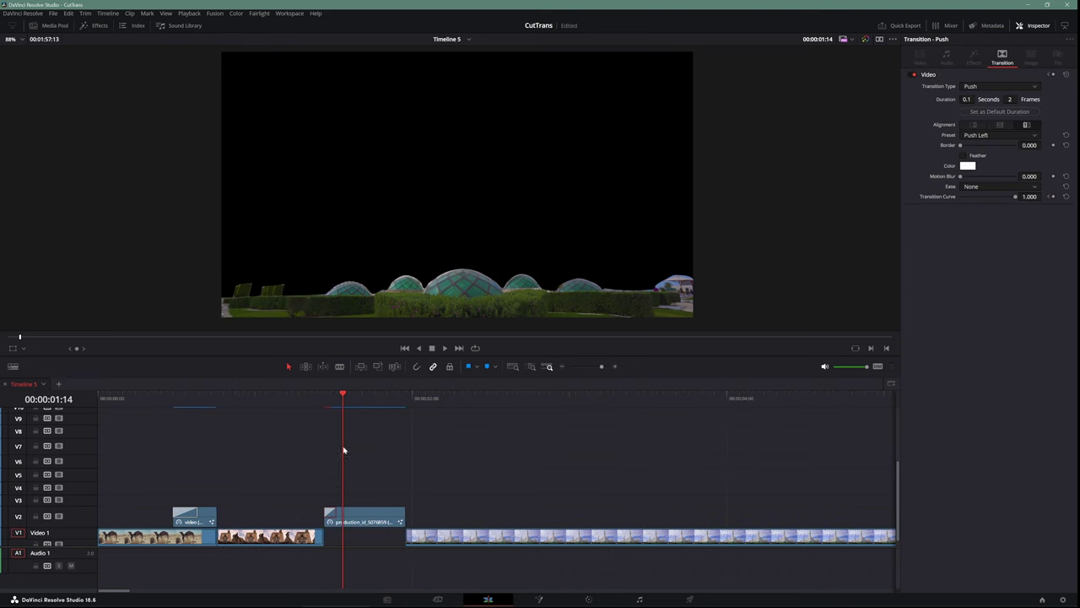
pyautogui.scroll(2, 337, 502)
pyautogui.scroll(2, 337, 501)
pyautogui.click(985, 135)
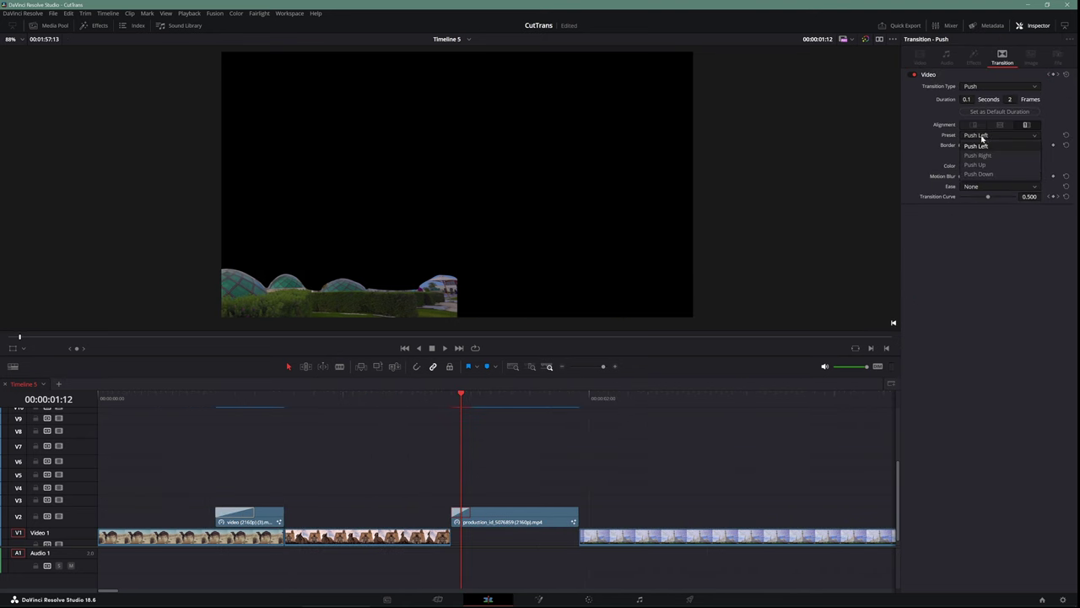
pyautogui.click(978, 173)
pyautogui.click(986, 135)
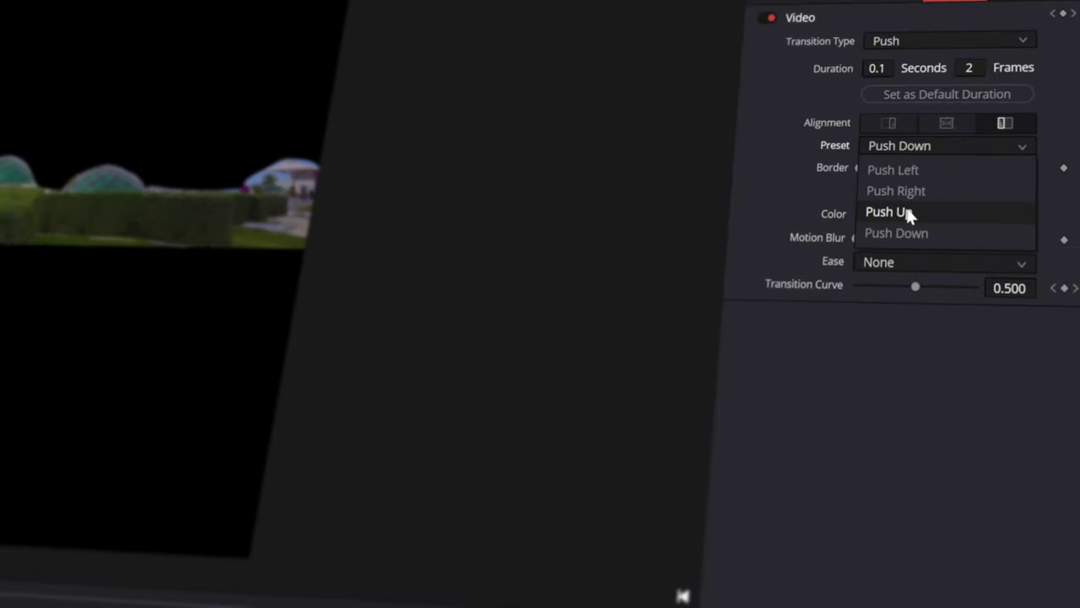
pyautogui.click(906, 213)
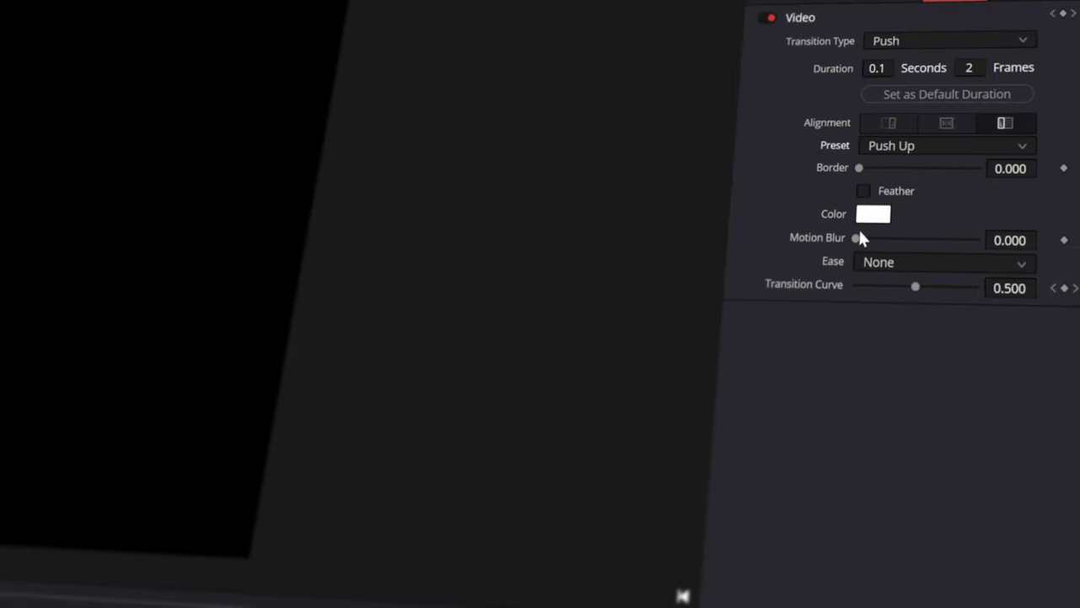
pyautogui.moveTo(858, 238); pyautogui.dragTo(875, 239)
pyautogui.click(902, 262)
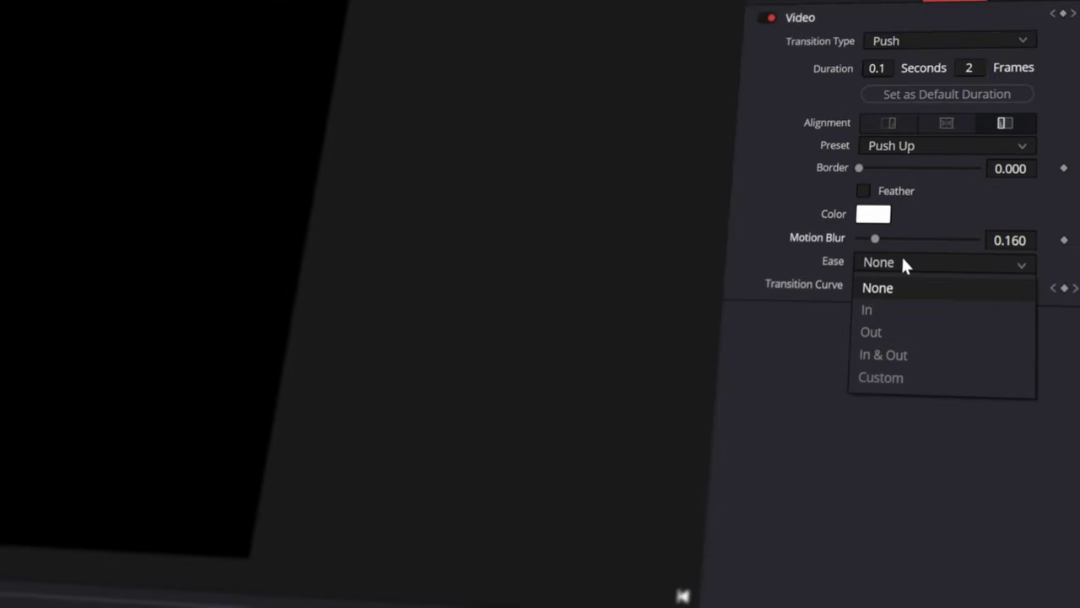
pyautogui.click(915, 354)
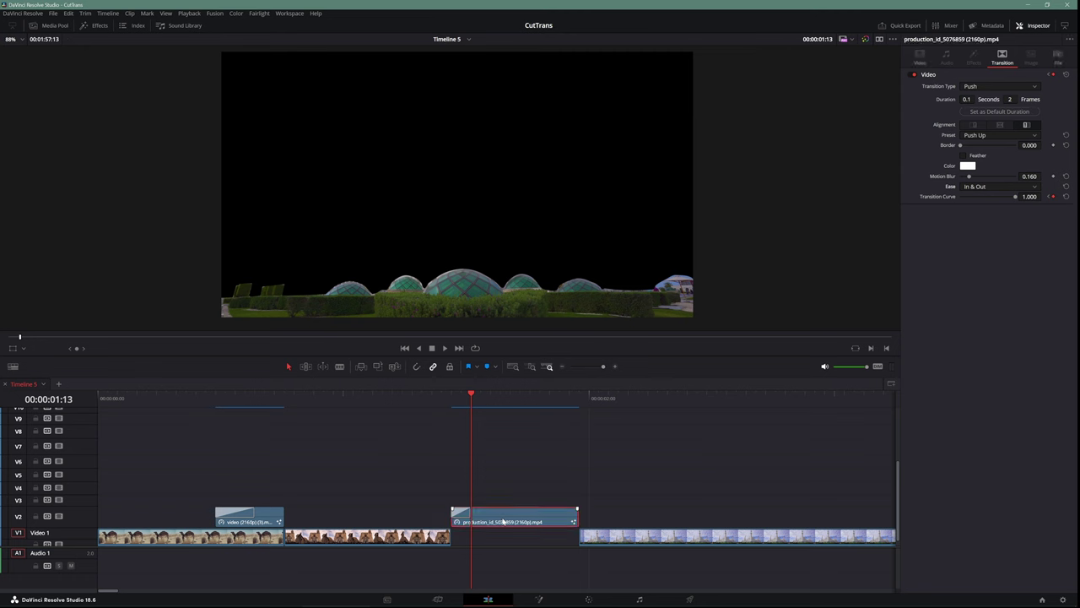
# - Duplicate the clip onto V3 and route MediaIn1_2_1 to MediaOut1 to show the building
pyautogui.moveTo(503, 522); pyautogui.dragTo(503, 502)
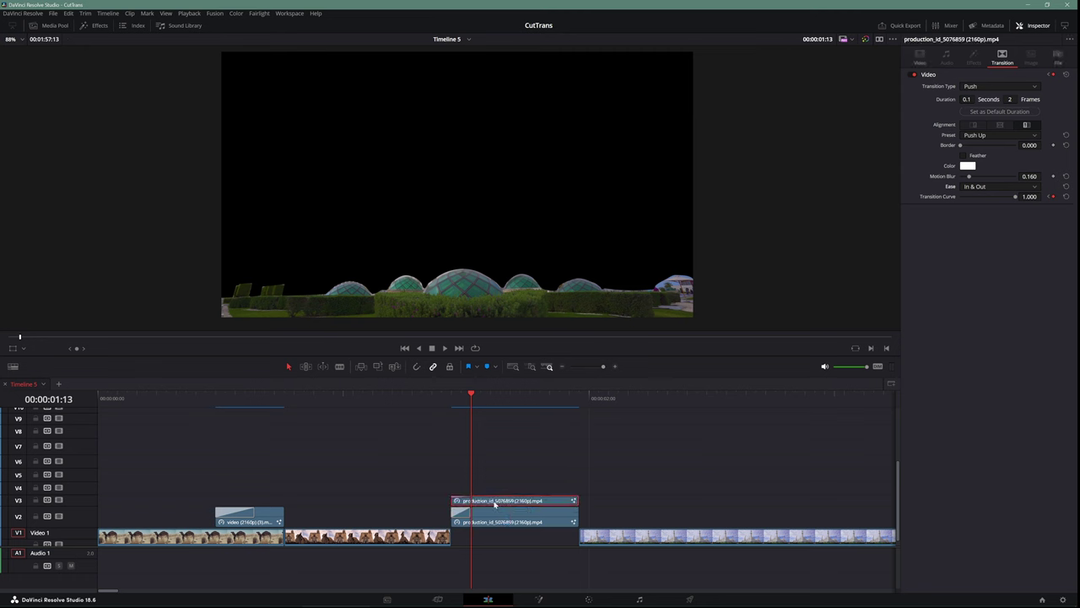
pyautogui.click(540, 599)
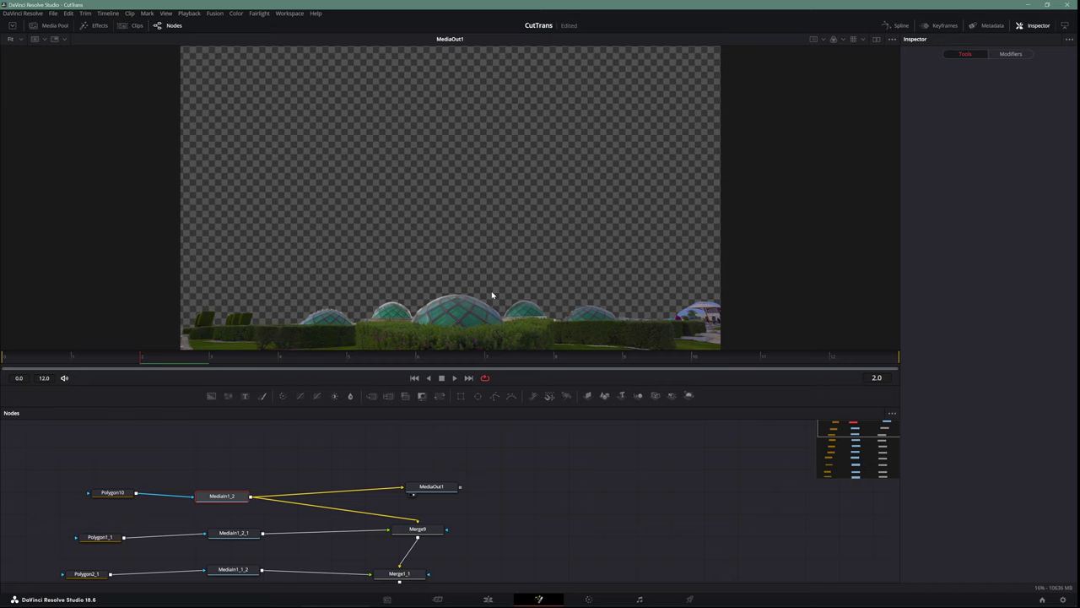
pyautogui.click(346, 491)
pyautogui.click(338, 512)
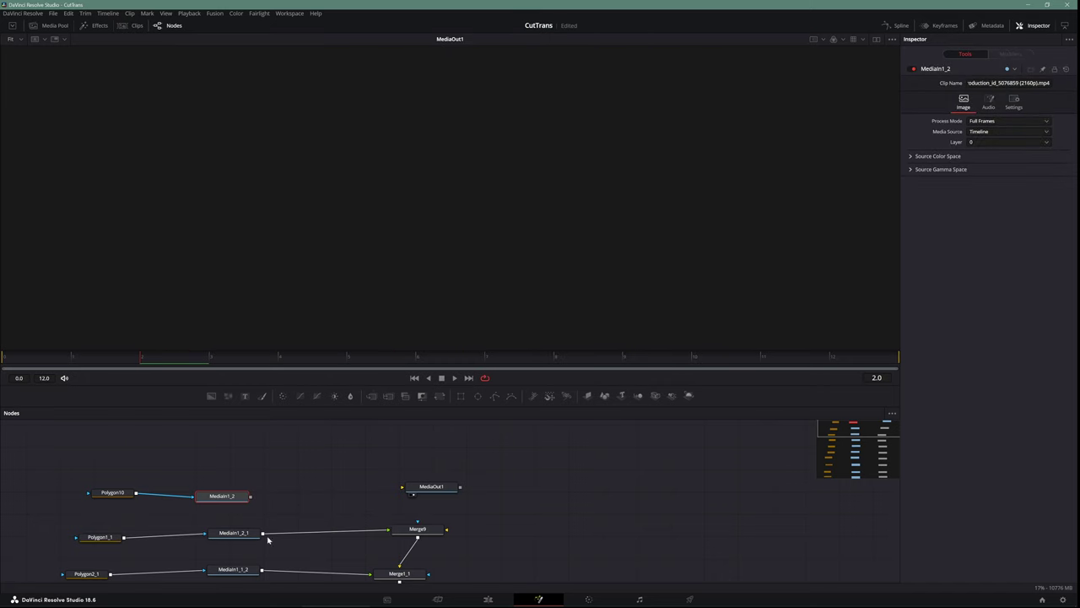
pyautogui.moveTo(263, 532); pyautogui.dragTo(402, 487)
pyautogui.click(488, 599)
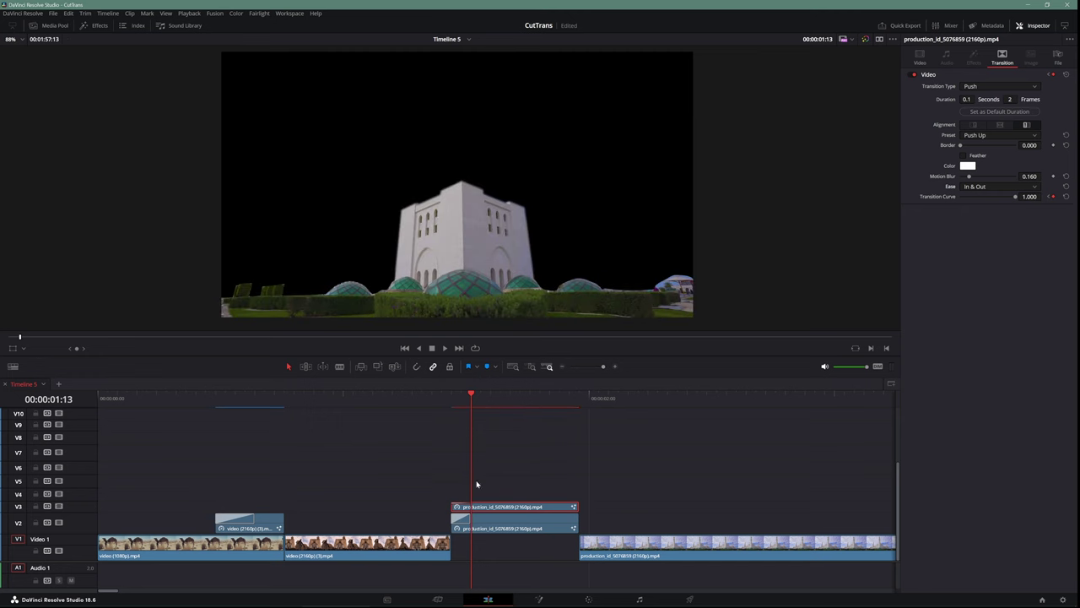
# - Extend the V3 clip's Push transition to 3 frames, check it, then move the product clip to V4
pyautogui.scroll(2, 90, 508)
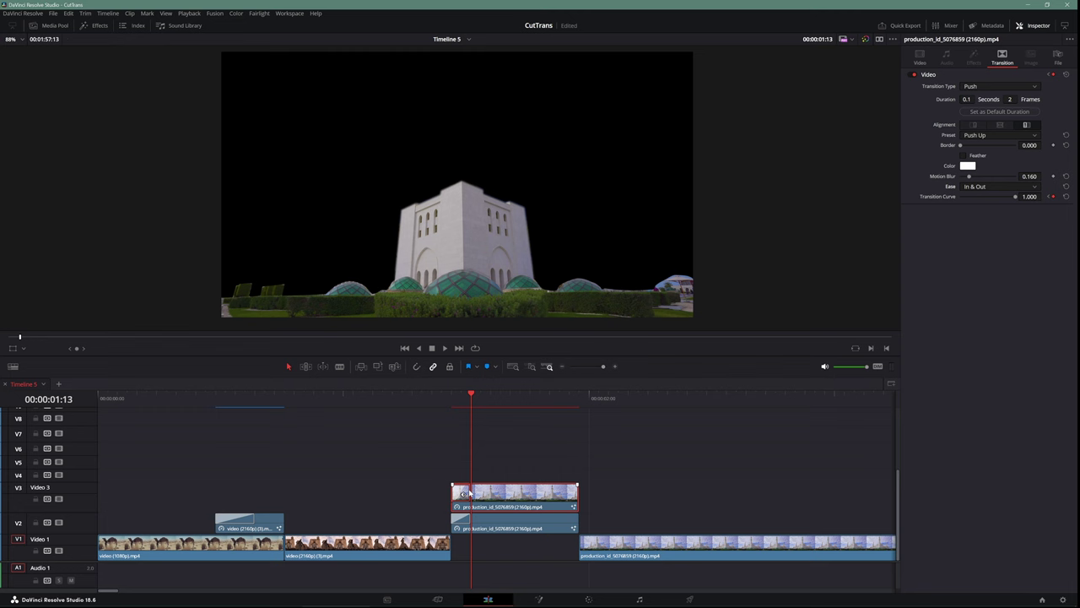
pyautogui.click(475, 489)
pyautogui.moveTo(462, 492); pyautogui.dragTo(472, 493)
pyautogui.moveTo(500, 414)
pyautogui.mouseDown()
pyautogui.moveTo(451, 419)
pyautogui.moveTo(471, 426)
pyautogui.mouseUp()
pyautogui.press('Right')
pyautogui.press('Left')
pyautogui.press('Right')
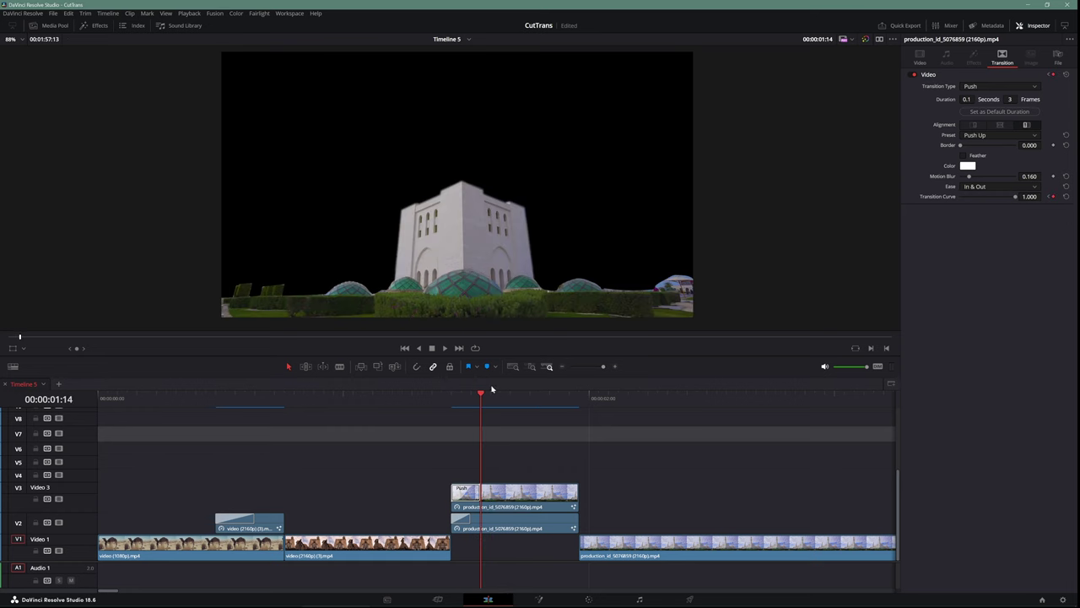
pyautogui.moveTo(512, 537); pyautogui.dragTo(511, 486)
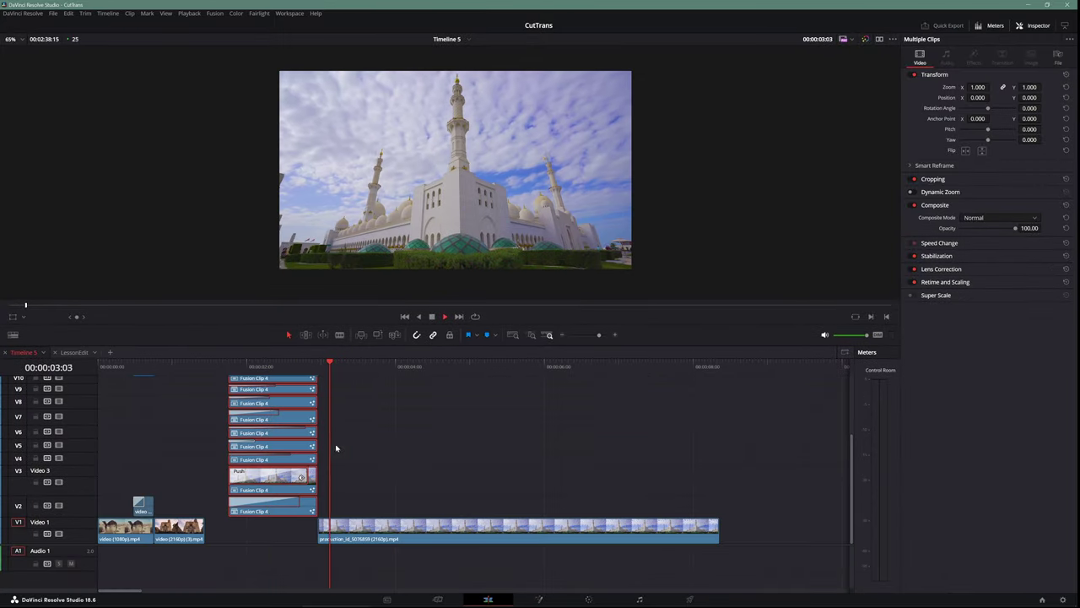
# - Play through the stack, then ripple-delete the empty gap before the sky image on V1
pyautogui.moveTo(244, 368); pyautogui.dragTo(299, 371)
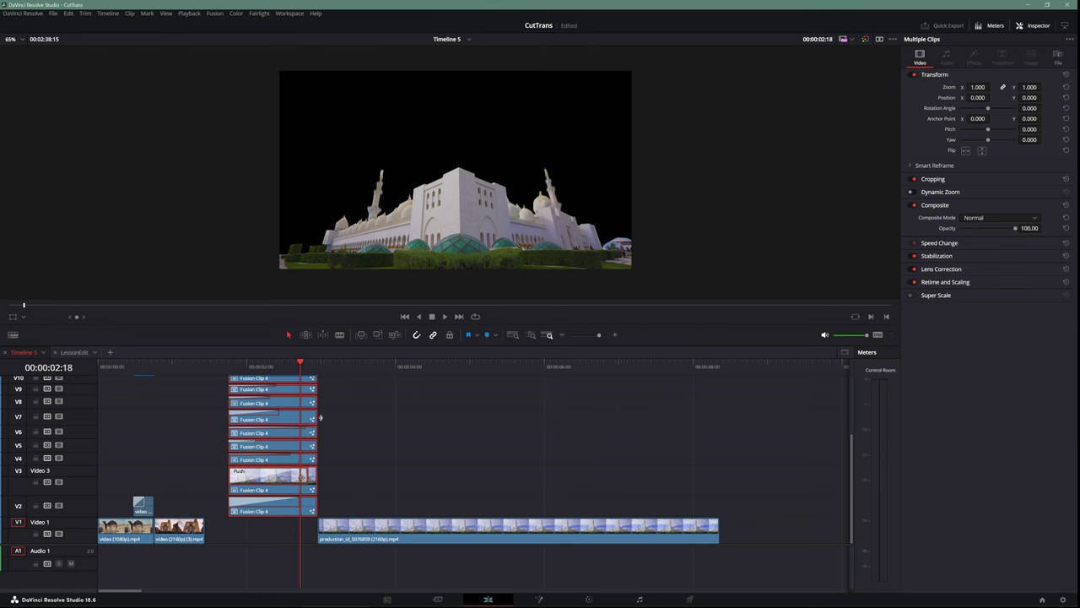
pyautogui.press('Down')
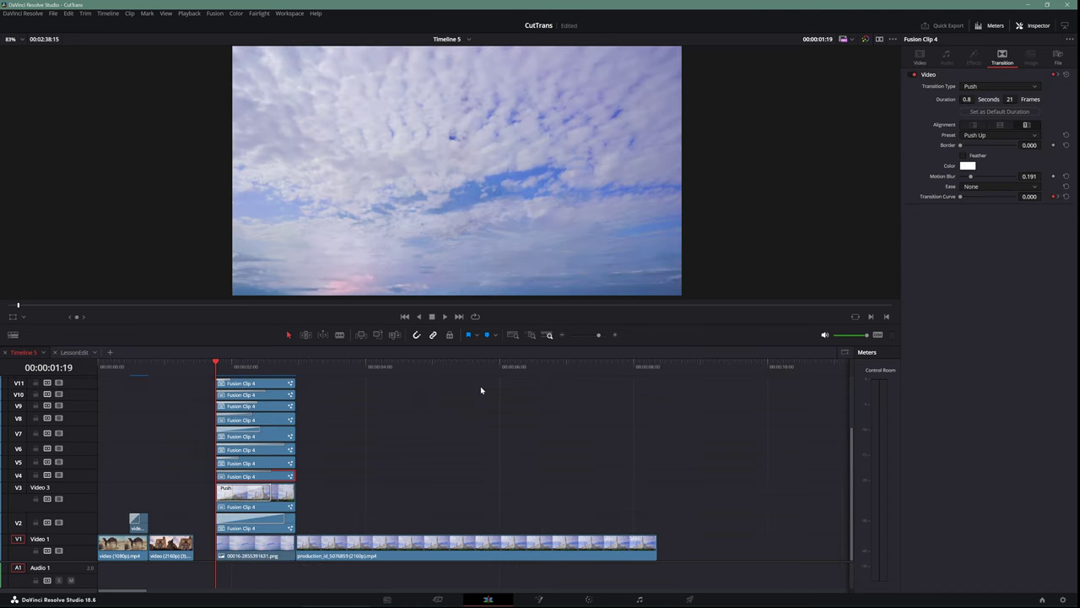
pyautogui.press('space')
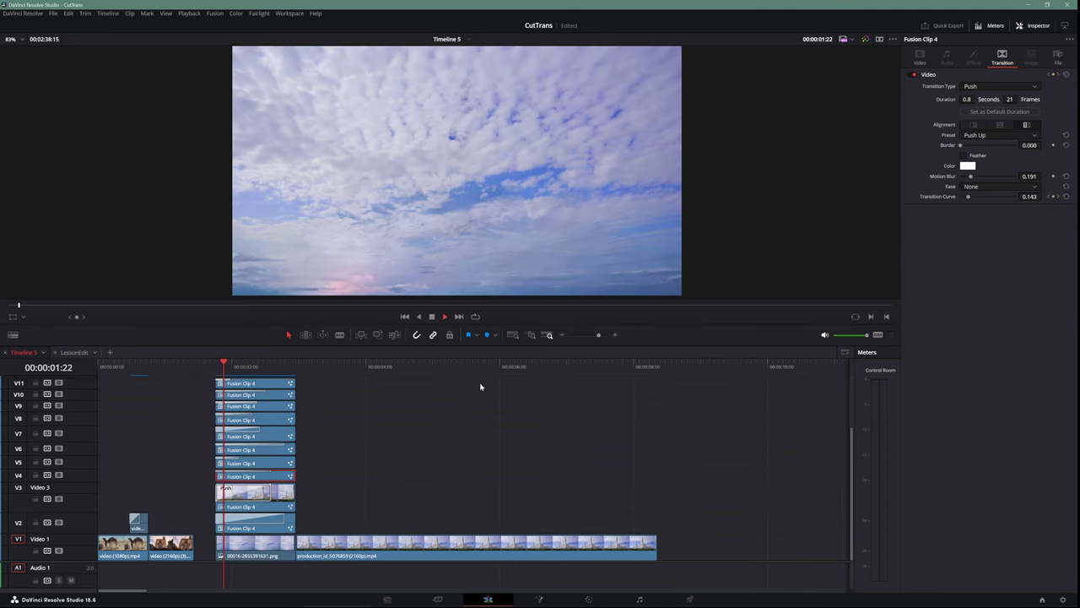
pyautogui.scroll(2, 278, 528)
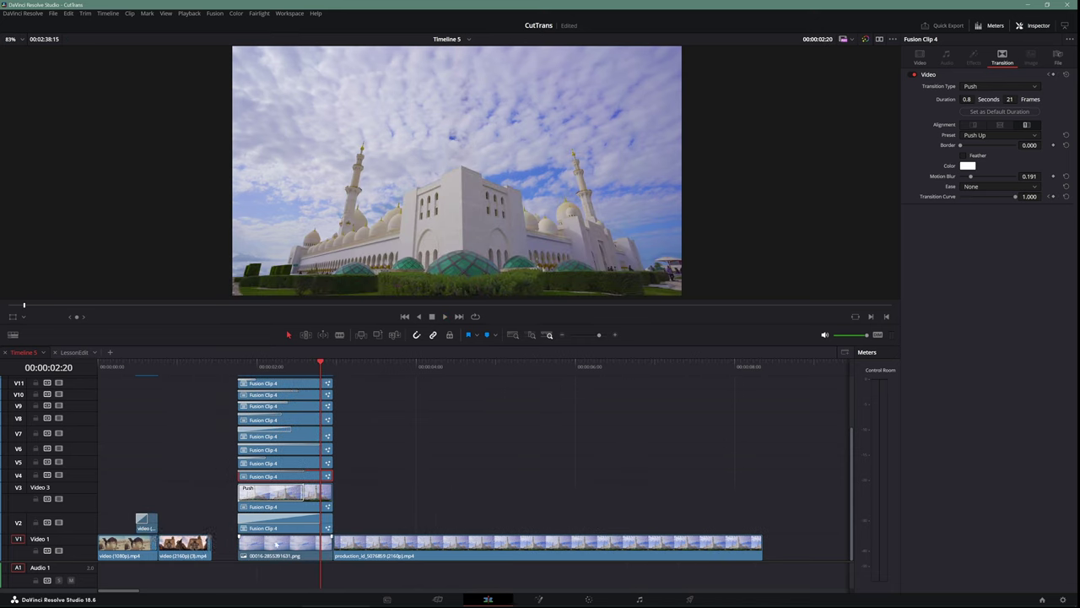
pyautogui.click(233, 549)
pyautogui.press('Delete')
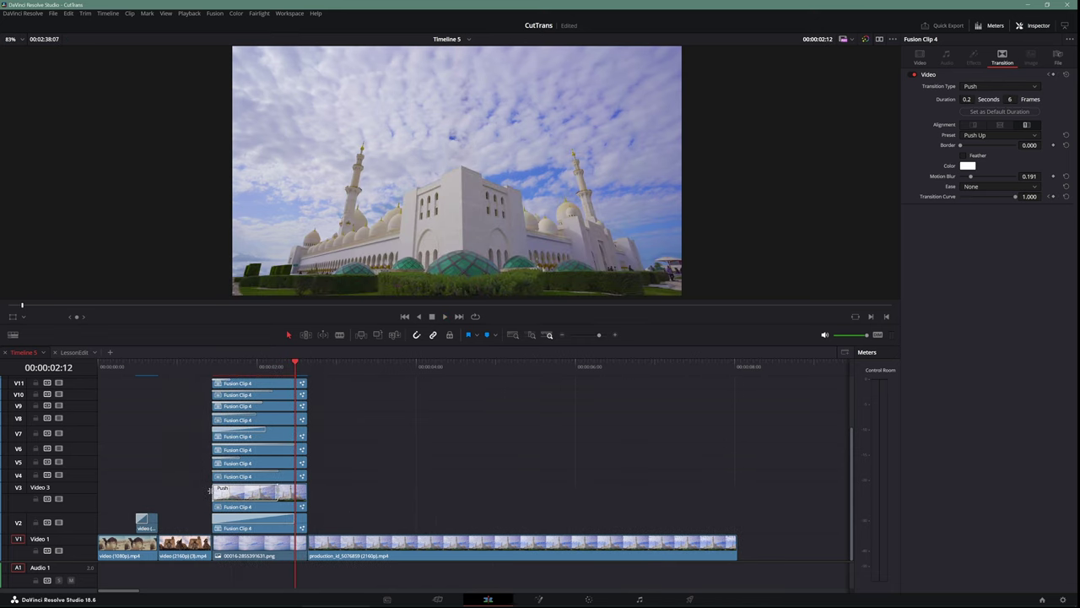
pyautogui.click(210, 377)
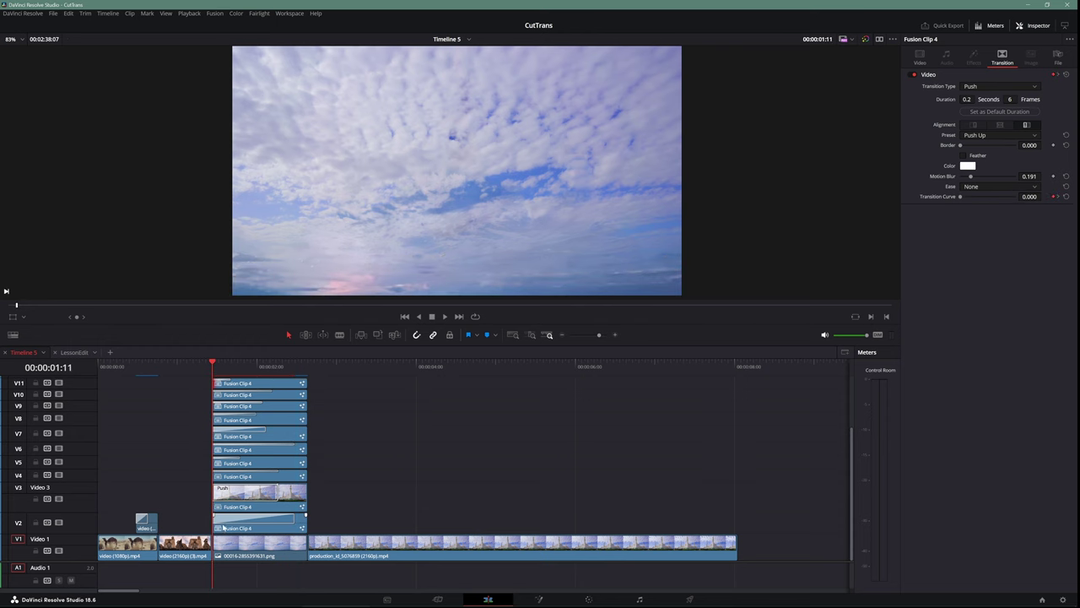
pyautogui.press('q')
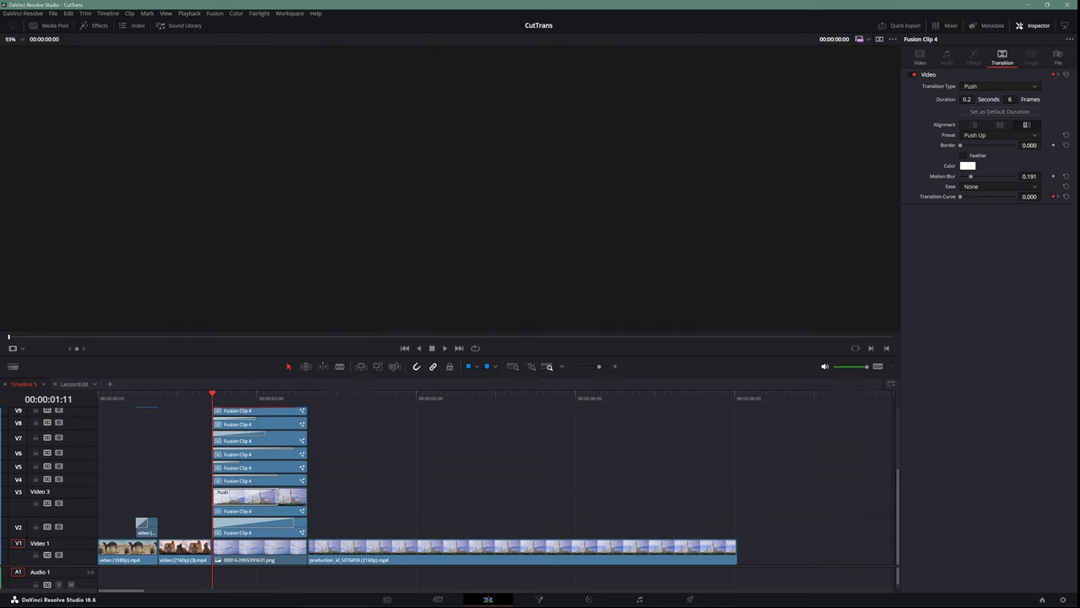
# - Drop TimesaverVFX's TR001-Fade-01 Luma onto the V1 cut into the sky image and play it
pyautogui.click(92, 25)
pyautogui.click(23, 120)
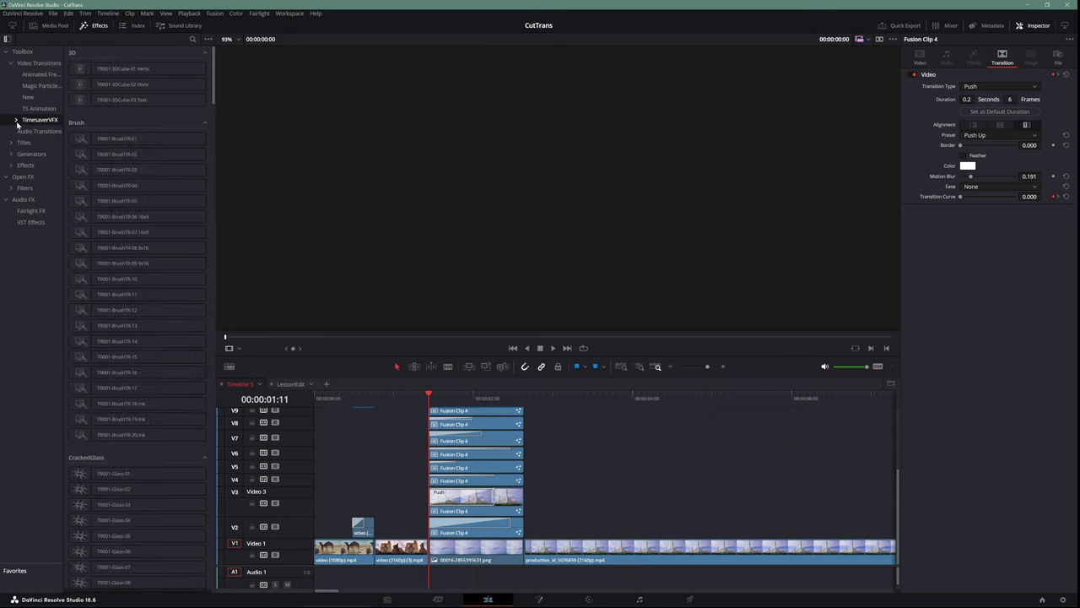
pyautogui.click(16, 121)
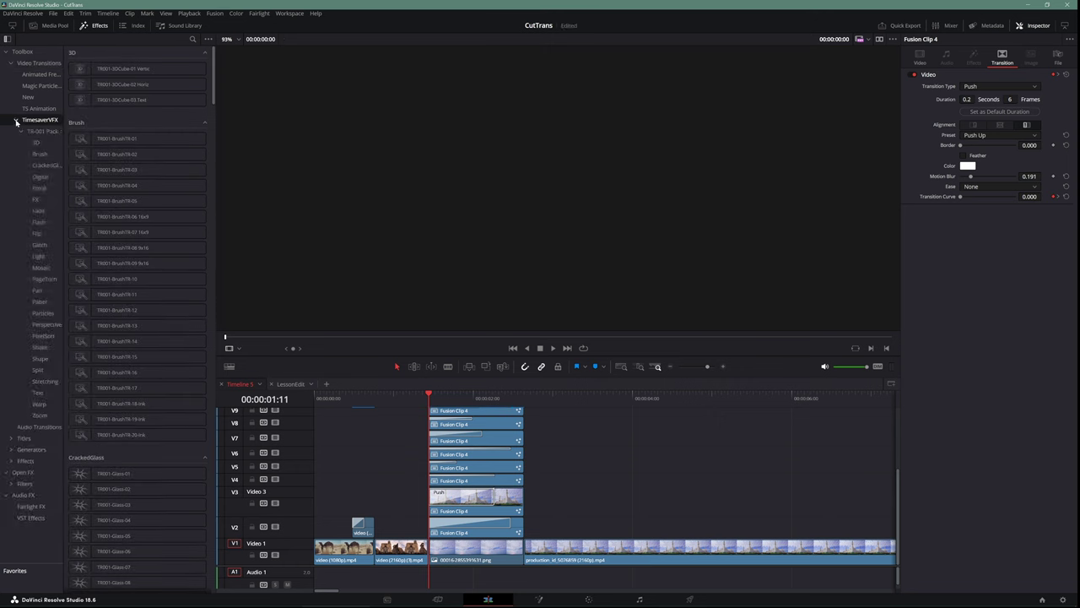
pyautogui.click(46, 211)
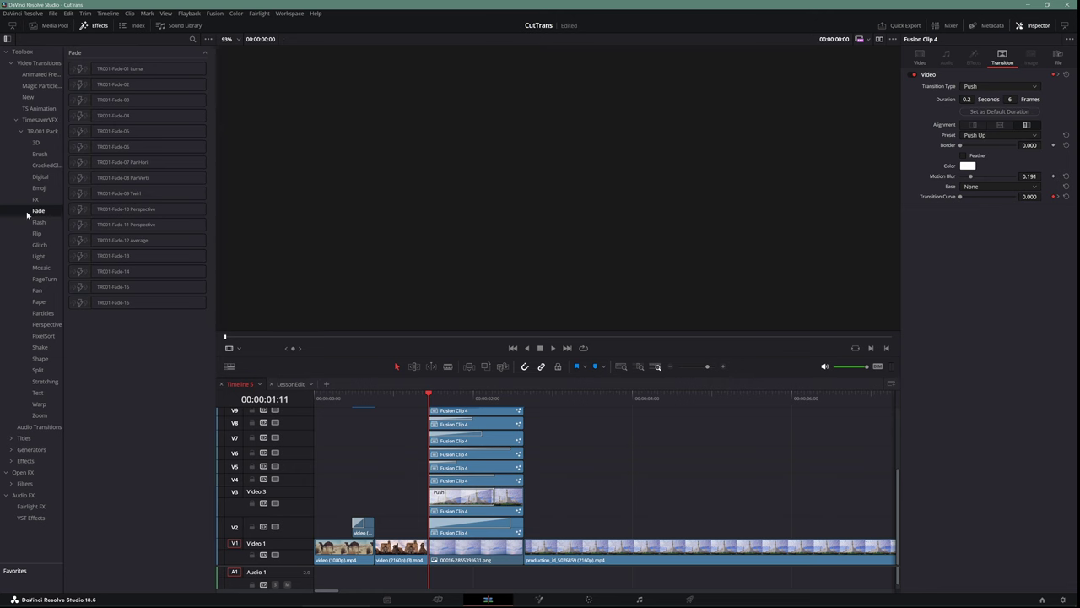
pyautogui.moveTo(108, 69); pyautogui.dragTo(422, 567)
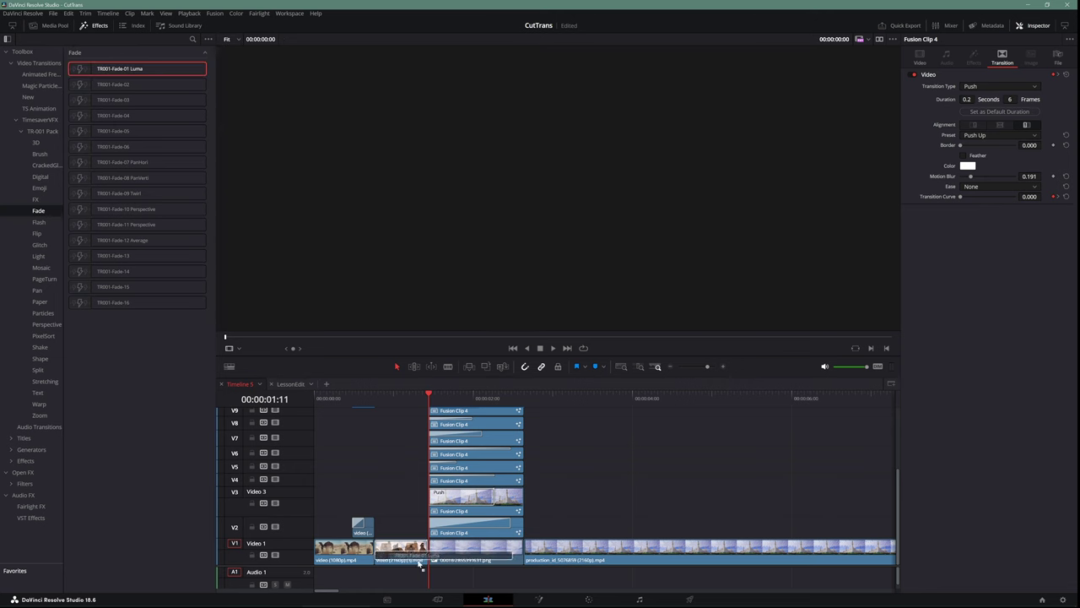
pyautogui.moveTo(428, 396); pyautogui.dragTo(387, 396)
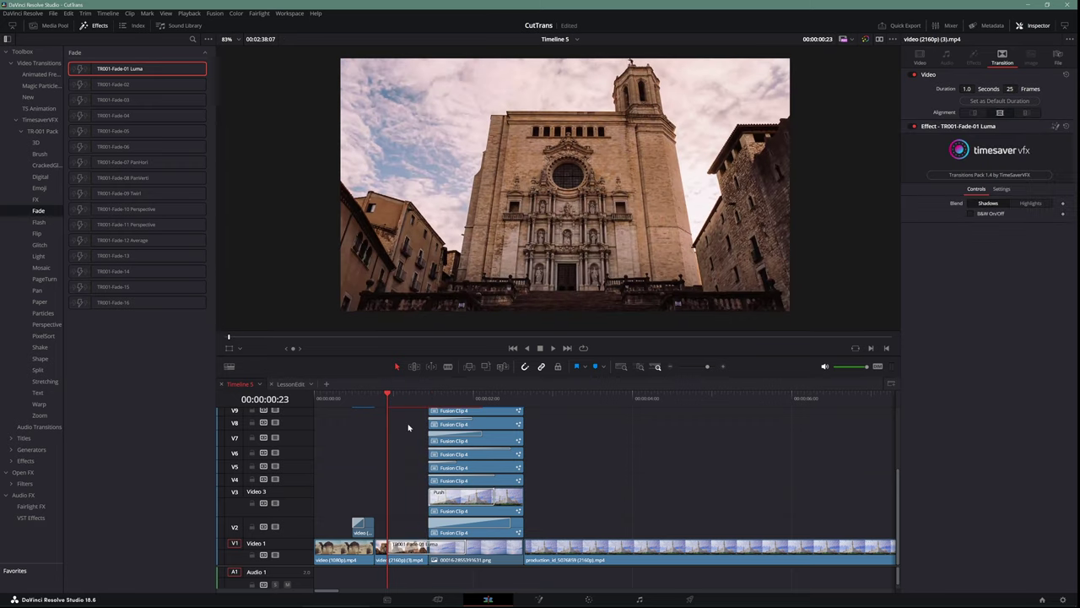
pyautogui.click(443, 547)
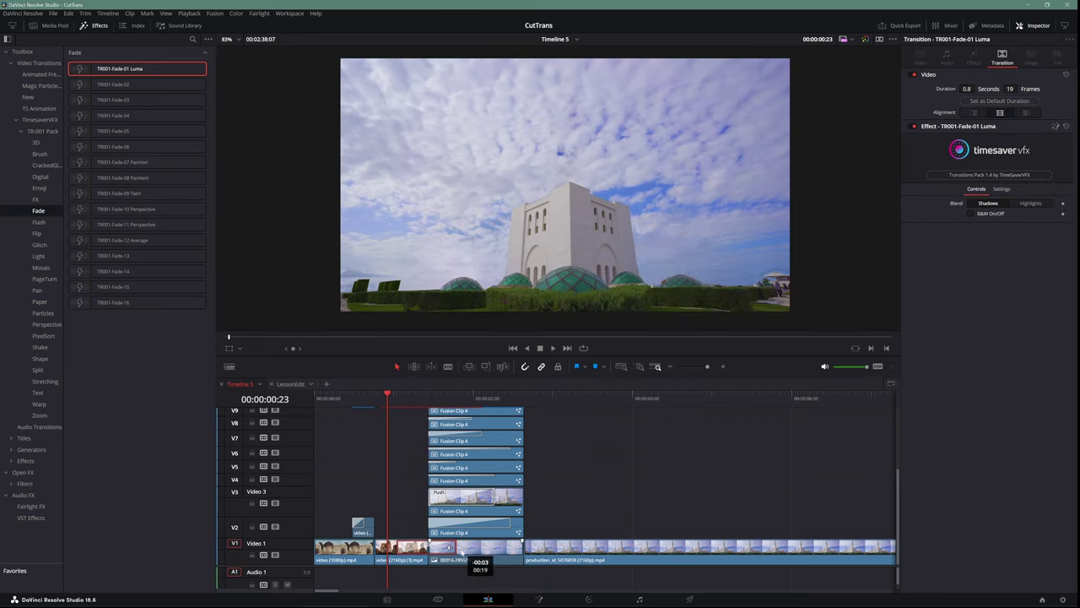
pyautogui.click(94, 25)
pyautogui.press('space')
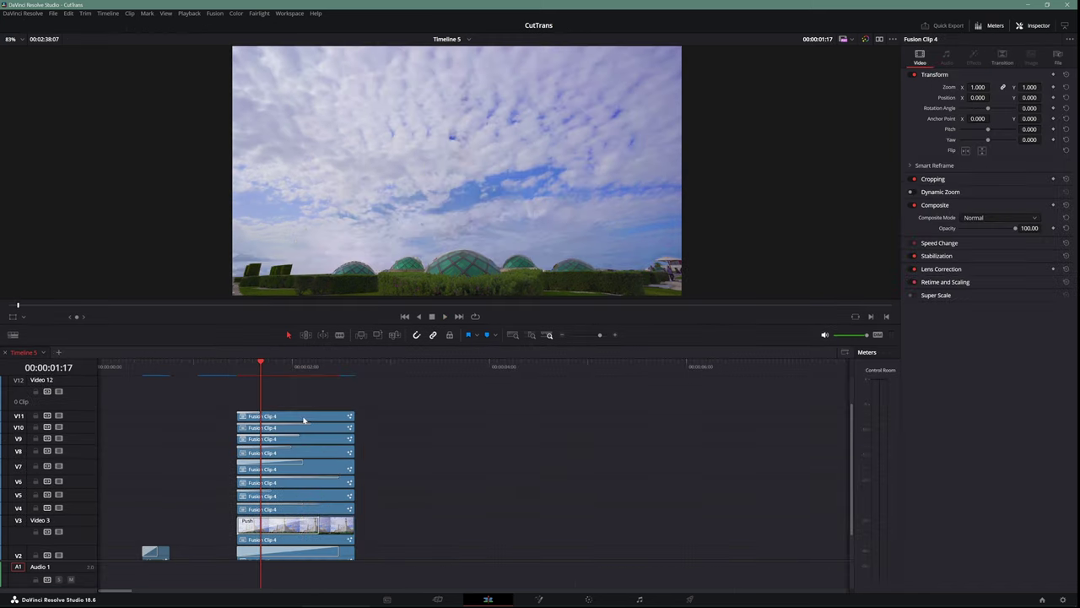
# - Duplicate the Fusion clip onto V12 and detach the tower layer from Merge10 in Fusion
pyautogui.moveTo(304, 419); pyautogui.dragTo(303, 394)
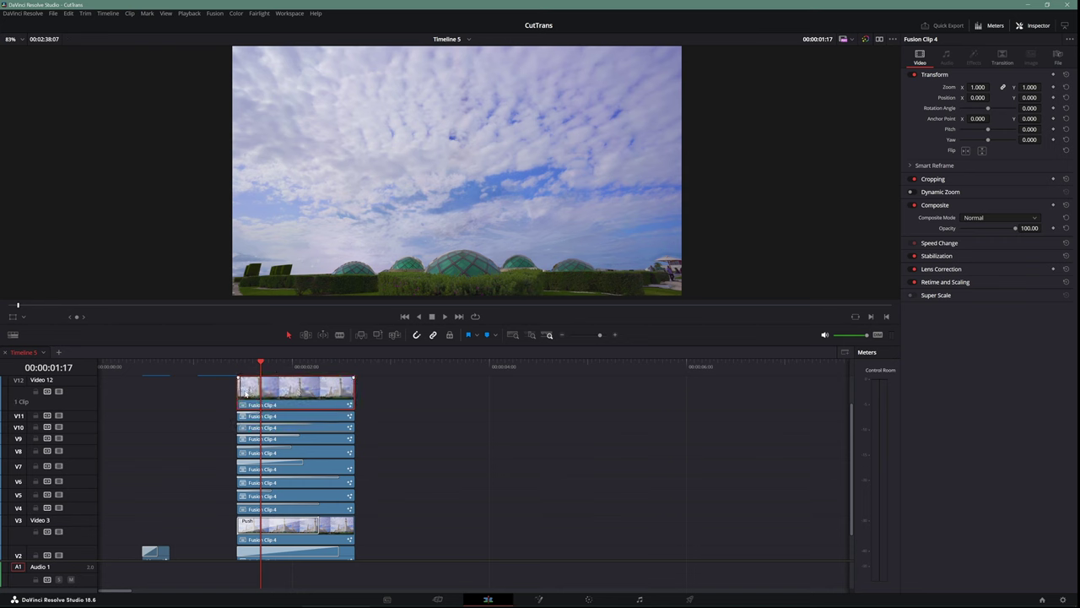
pyautogui.click(538, 600)
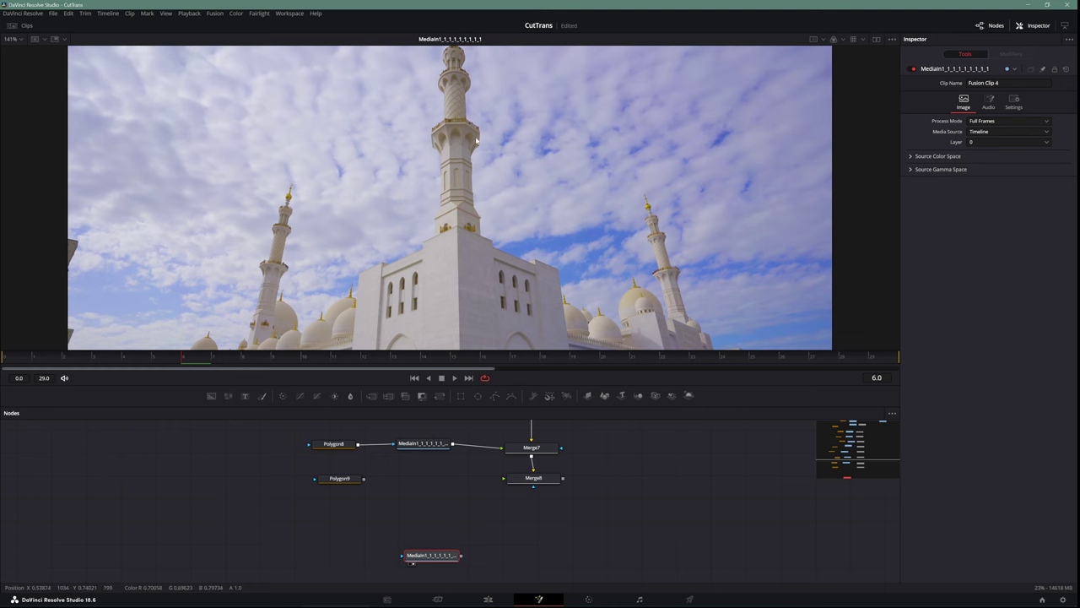
pyautogui.scroll(2, 469, 168)
pyautogui.scroll(2, 472, 93)
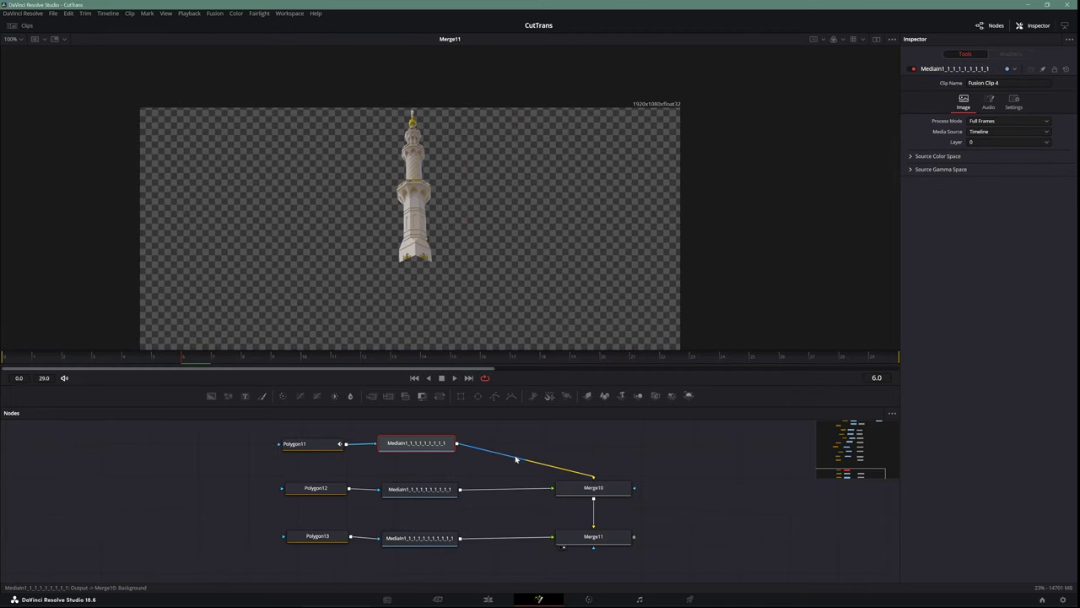
pyautogui.moveTo(515, 459); pyautogui.dragTo(498, 451)
pyautogui.press('1')
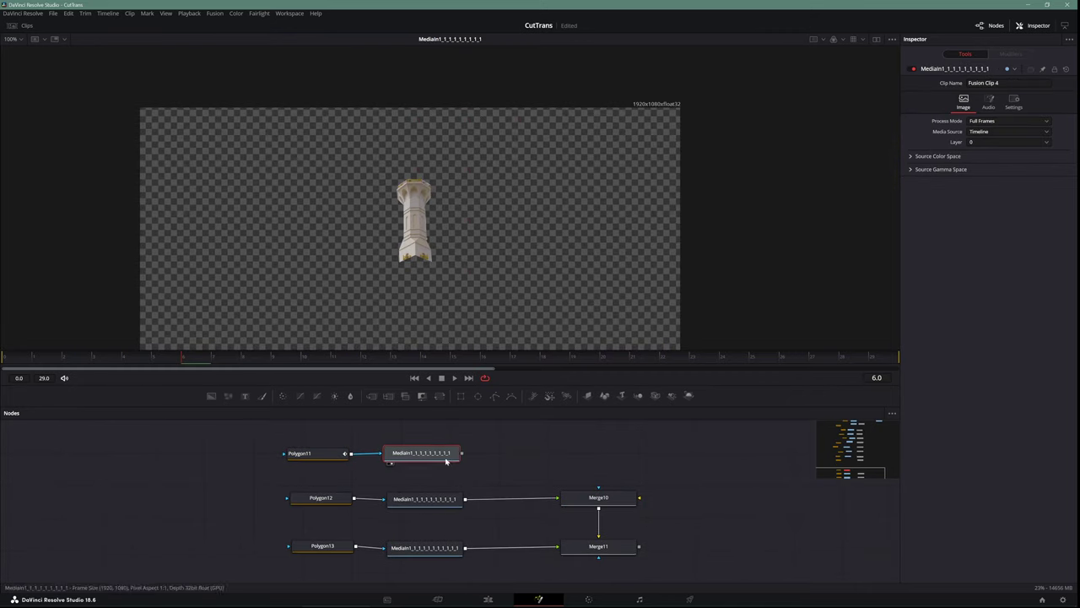
# - Merge the tower layer in Merge12 over a Background1 node with Alpha set to 0
pyautogui.scroll(2, 239, 255)
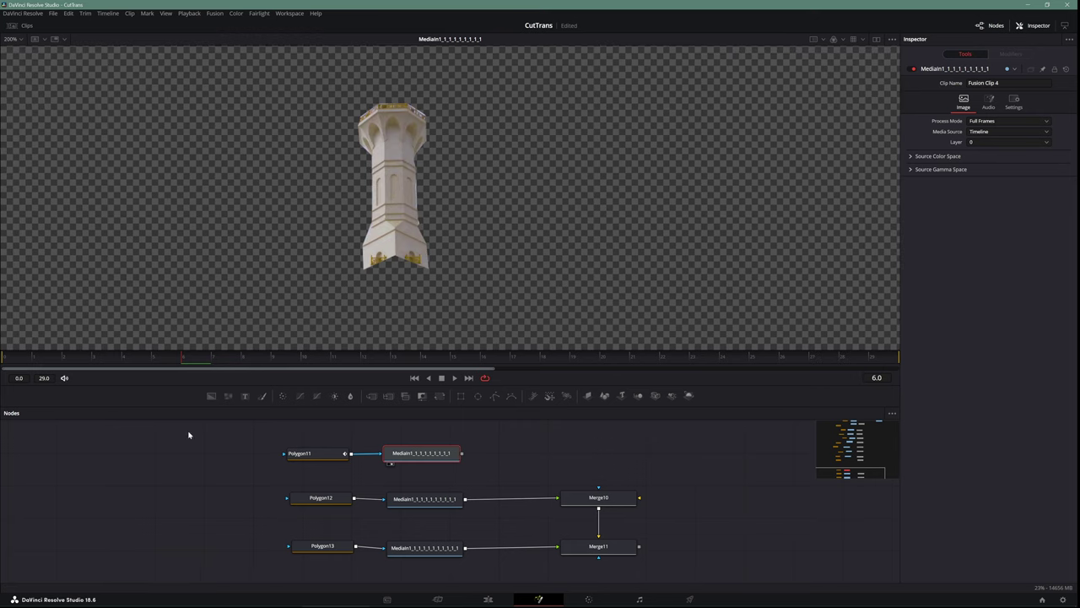
pyautogui.click(211, 395)
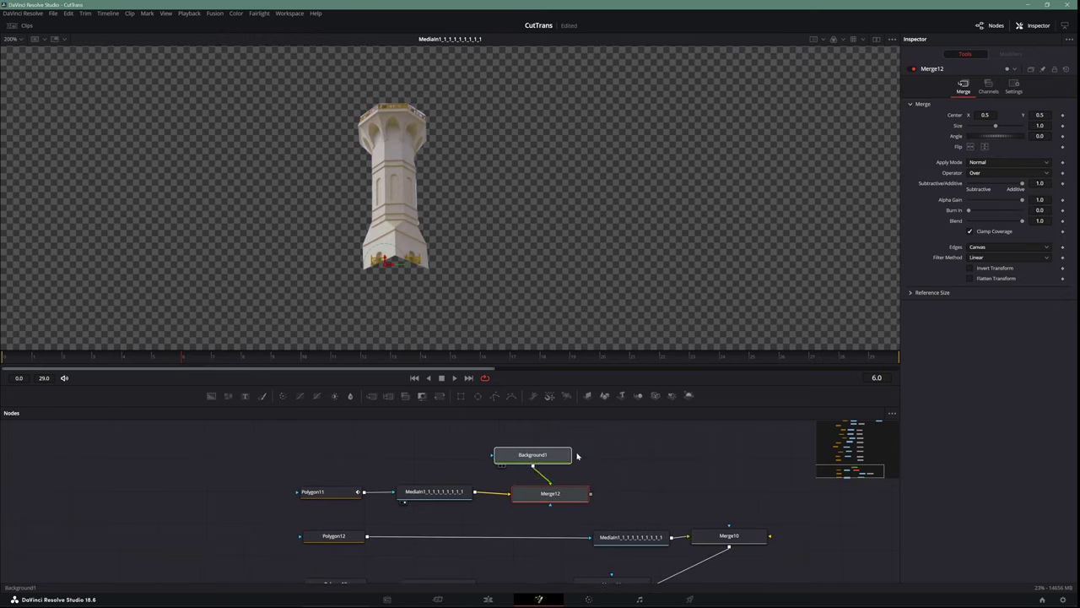
pyautogui.press('1')
pyautogui.click(569, 493)
pyautogui.click(555, 456)
pyautogui.moveTo(1022, 197); pyautogui.dragTo(923, 200)
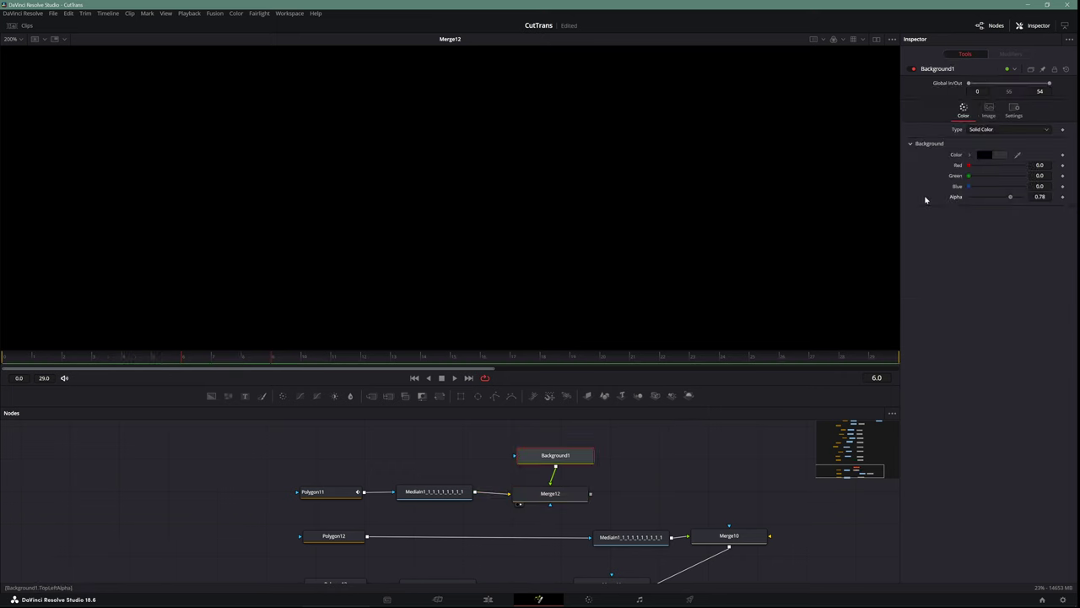
pyautogui.moveTo(555, 456); pyautogui.dragTo(552, 455)
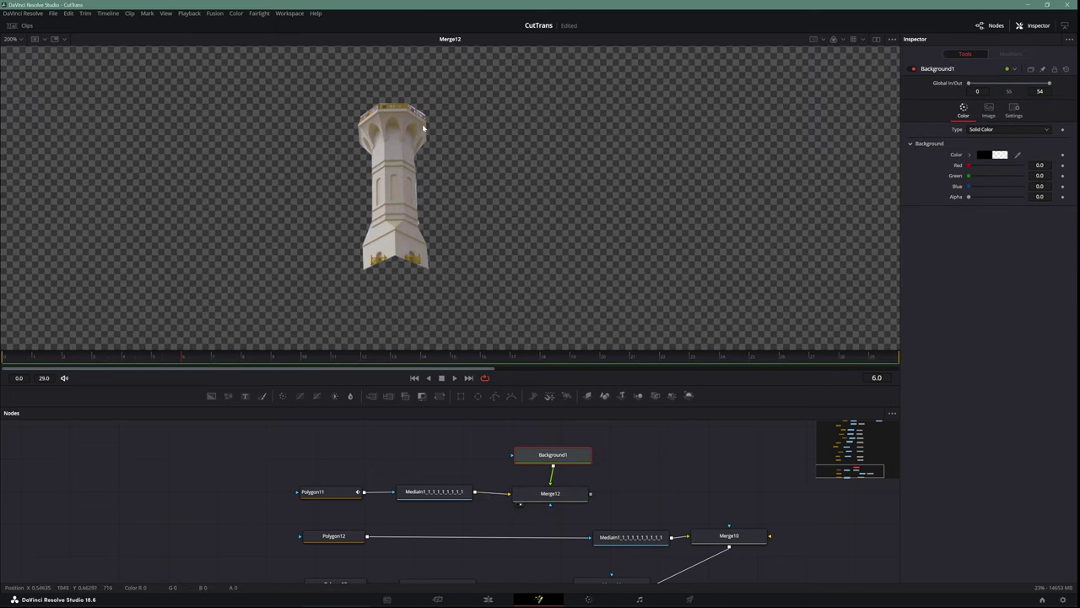
pyautogui.click(548, 494)
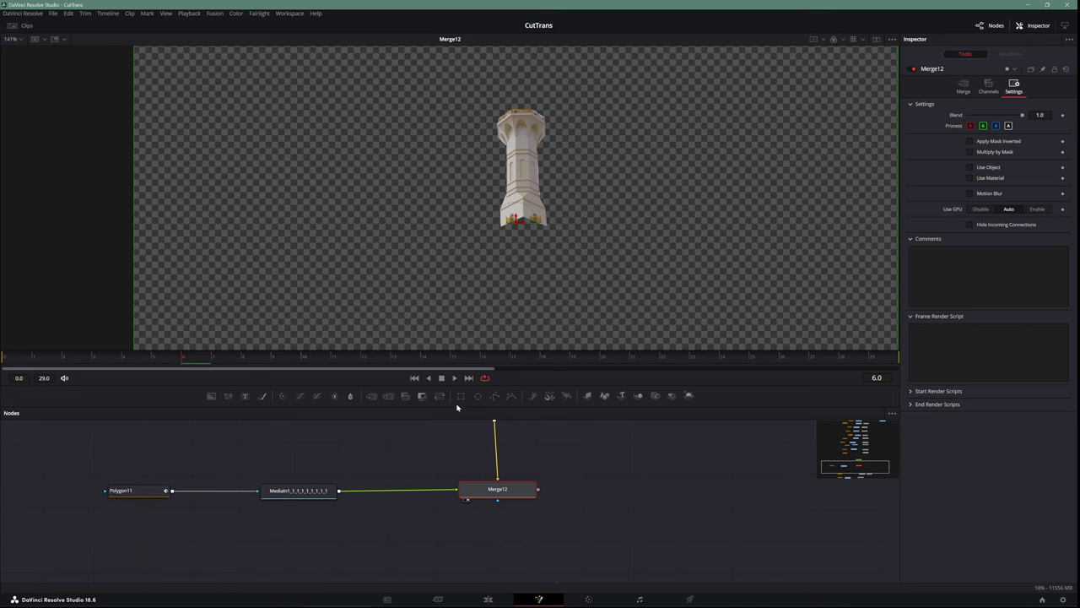
# - Attach a Rectangle mask to Merge12 and position it over the tower
pyautogui.click(460, 396)
pyautogui.moveTo(503, 461); pyautogui.dragTo(496, 537)
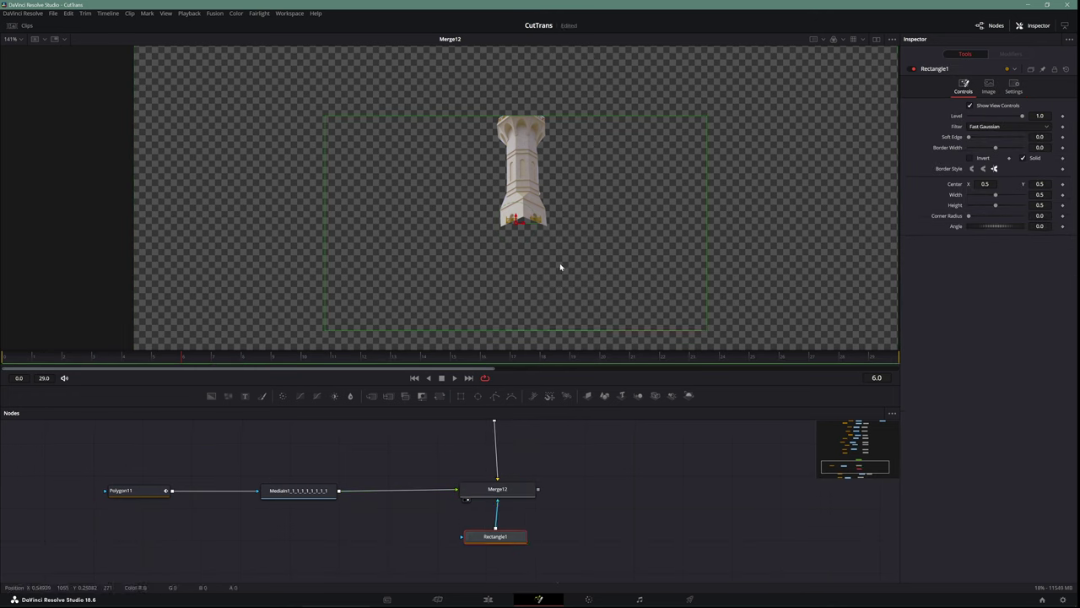
pyautogui.moveTo(517, 221)
pyautogui.mouseDown()
pyautogui.moveTo(515, 118)
pyautogui.moveTo(537, 132)
pyautogui.mouseUp()
pyautogui.scroll(1, 545, 244)
pyautogui.scroll(1, 582, 243)
pyautogui.scroll(-2, 582, 243)
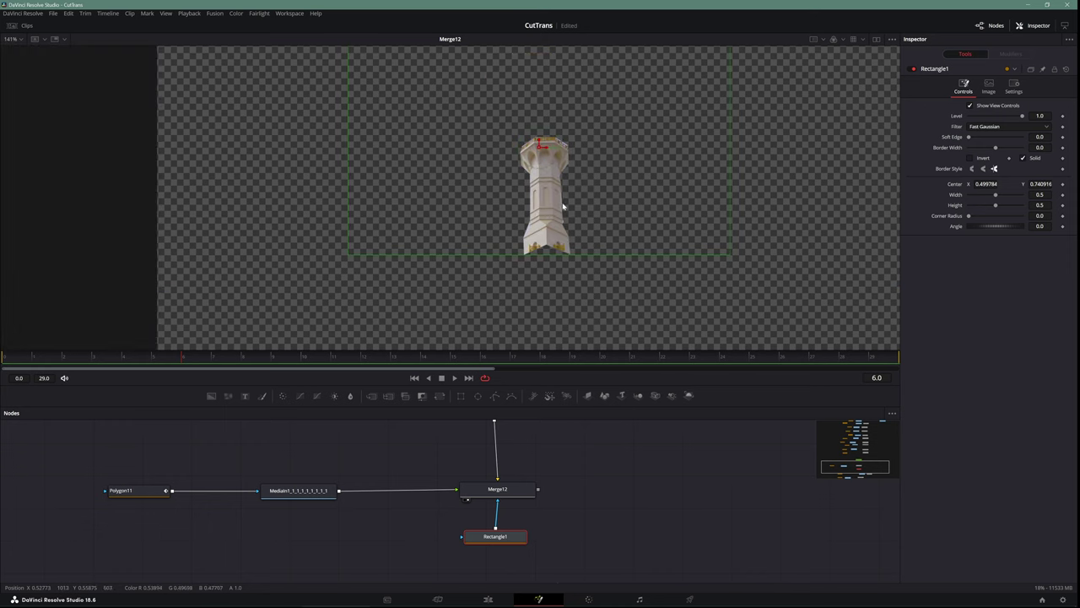
# - Add Transform1 after the tower, animating Position Y from -0.289 to 0 with 0.173 motion blur
pyautogui.click(319, 489)
pyautogui.hotkey('shift', 'space')
pyautogui.write('Transform')
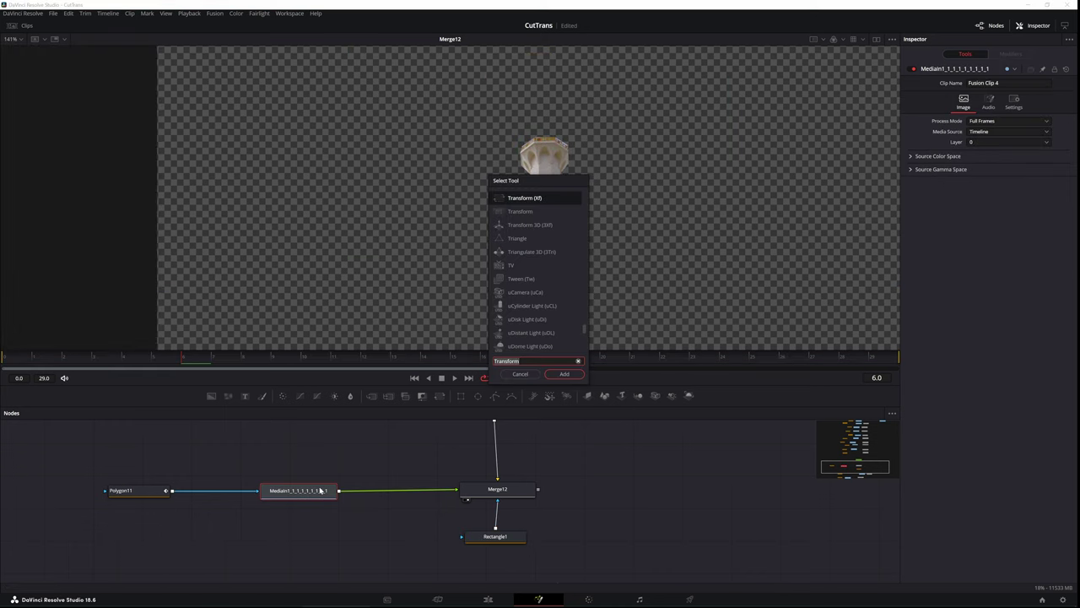
pyautogui.click(521, 217)
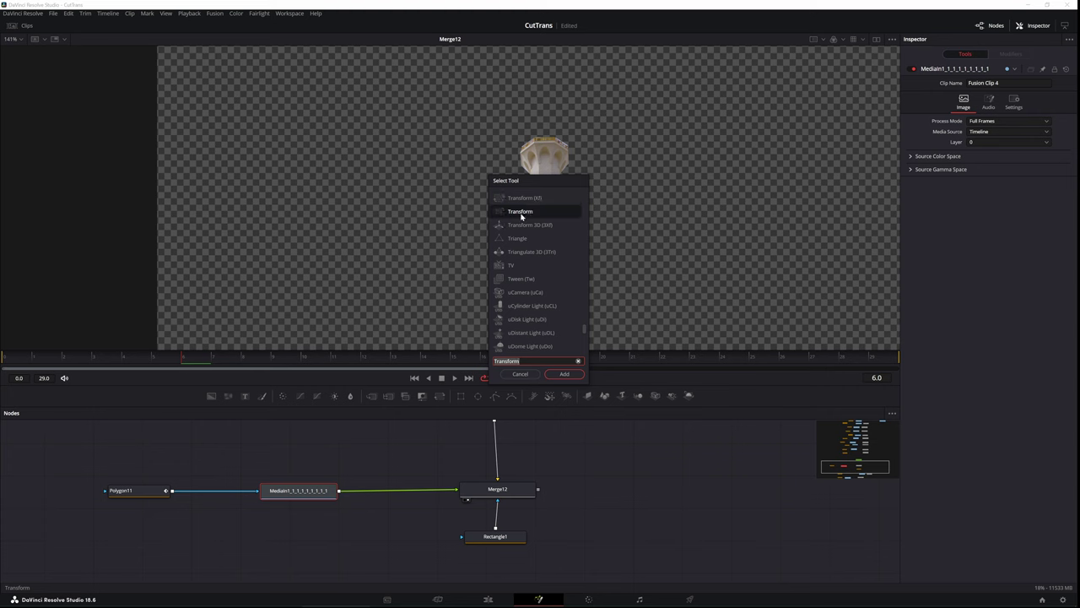
pyautogui.click(564, 373)
pyautogui.moveTo(996, 141); pyautogui.dragTo(984, 141)
pyautogui.click(913, 253)
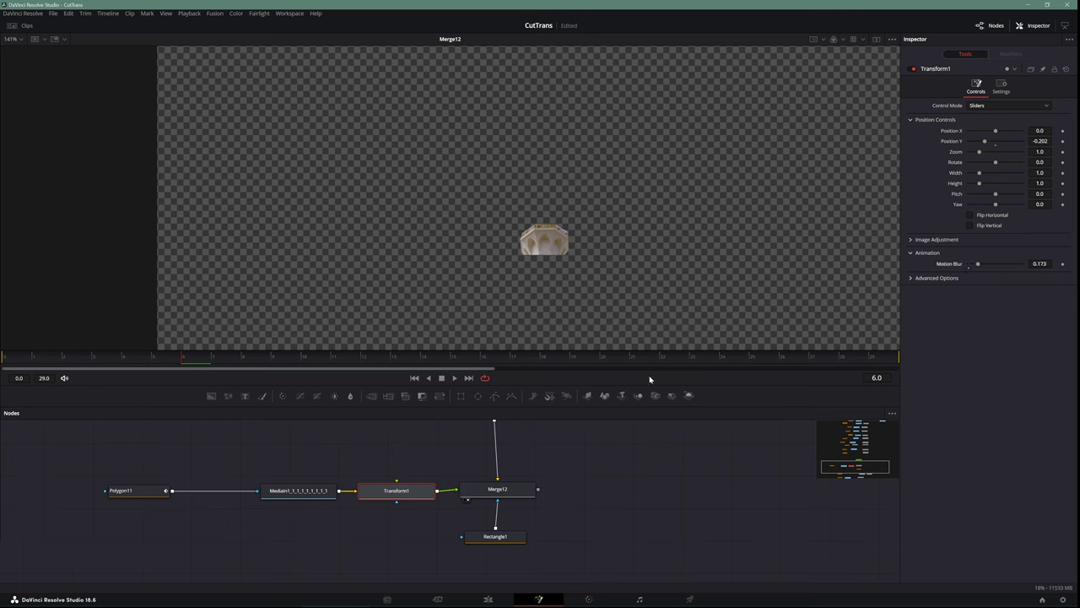
pyautogui.press('space')
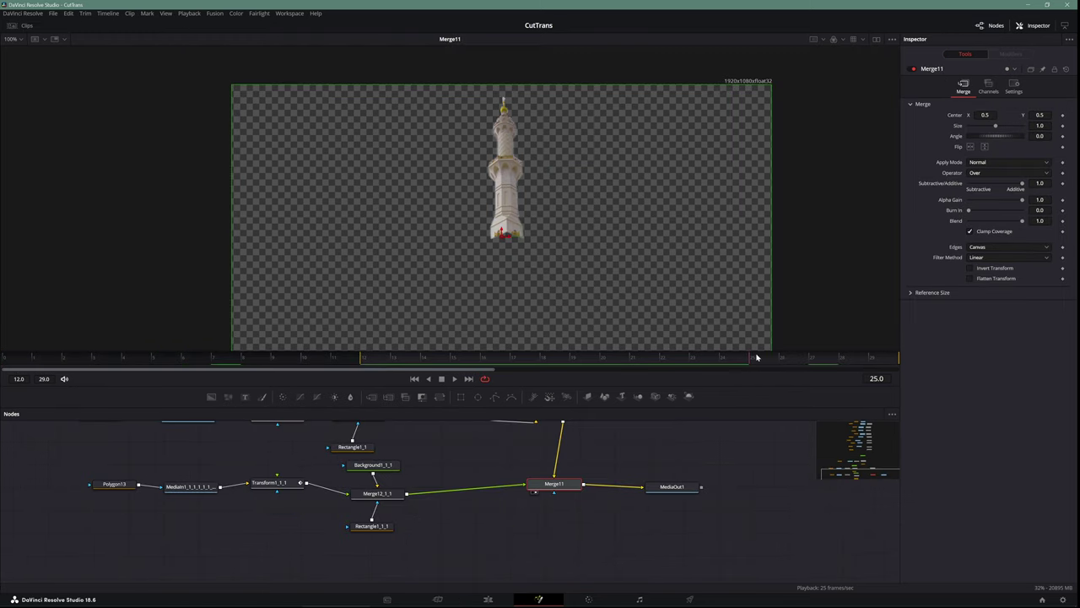
pyautogui.moveTo(757, 357)
pyautogui.mouseDown()
pyautogui.moveTo(729, 356)
pyautogui.moveTo(801, 355)
pyautogui.mouseUp()
# - Scrub and play the stacked Push transition on the timeline to preview the tower reveal
pyautogui.click(488, 599)
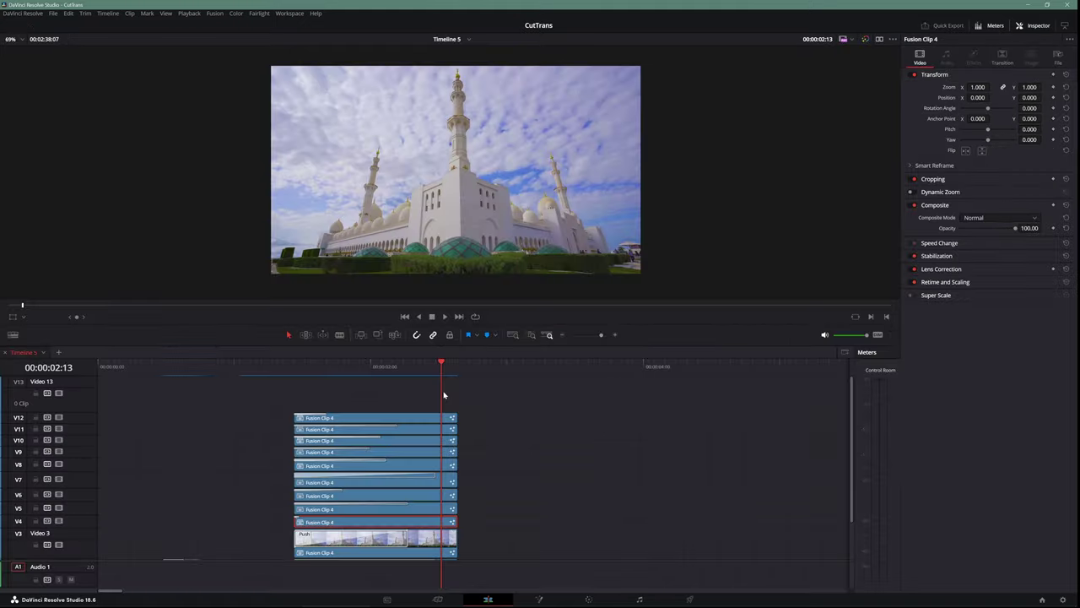
pyautogui.moveTo(440, 371); pyautogui.dragTo(298, 376)
pyautogui.moveTo(371, 401); pyautogui.dragTo(351, 381)
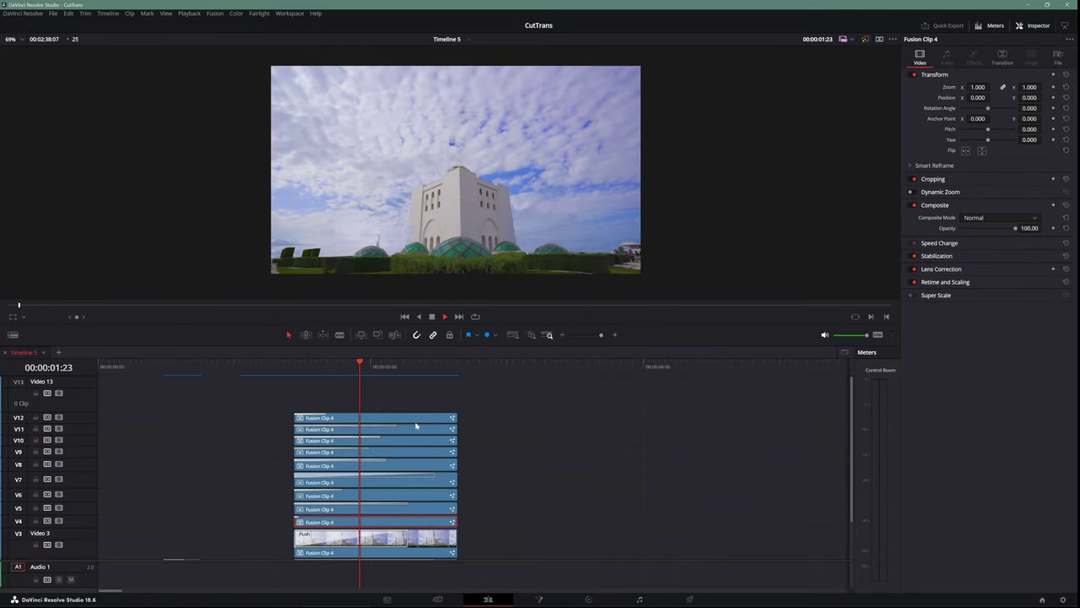
pyautogui.press('space')
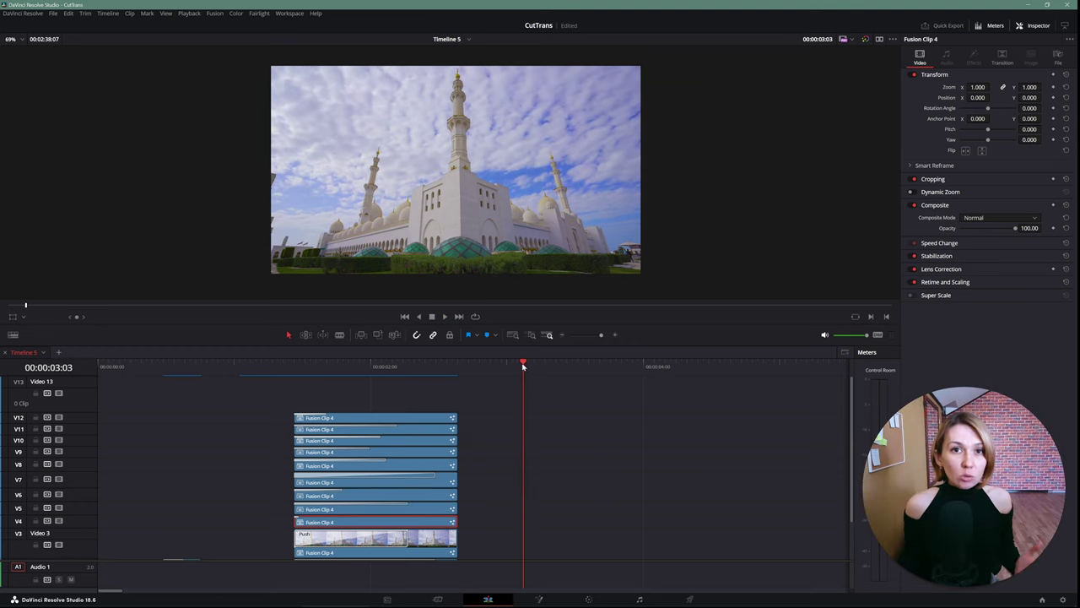
pyautogui.click(384, 378)
pyautogui.moveTo(367, 394); pyautogui.dragTo(454, 369)
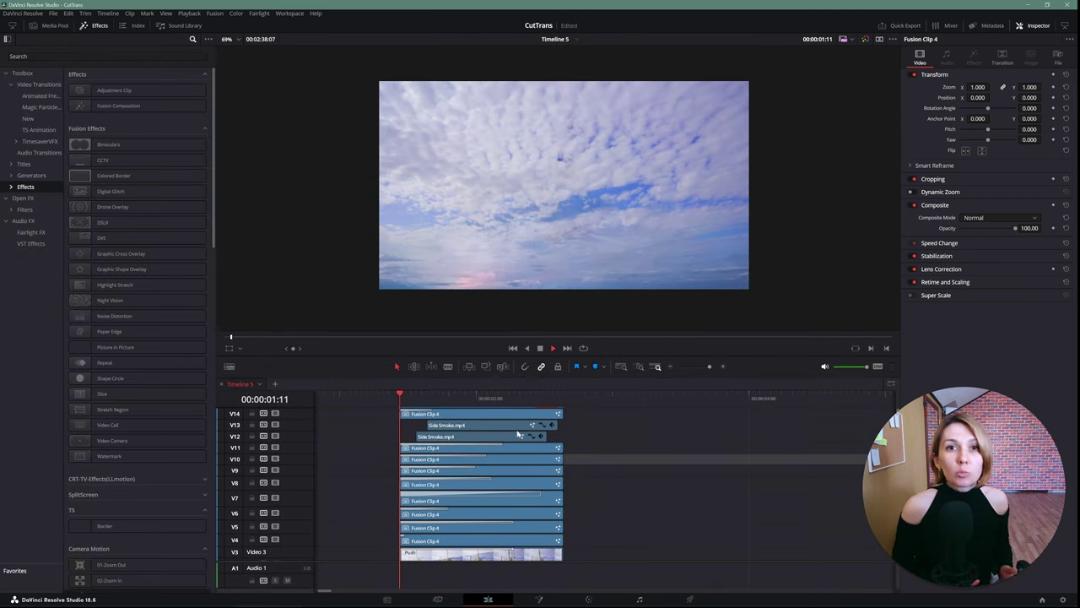
# - Scrub through the smoke overlay section, stopping near the 2-second mark and stepping one frame ahead
pyautogui.moveTo(494, 397); pyautogui.dragTo(437, 398)
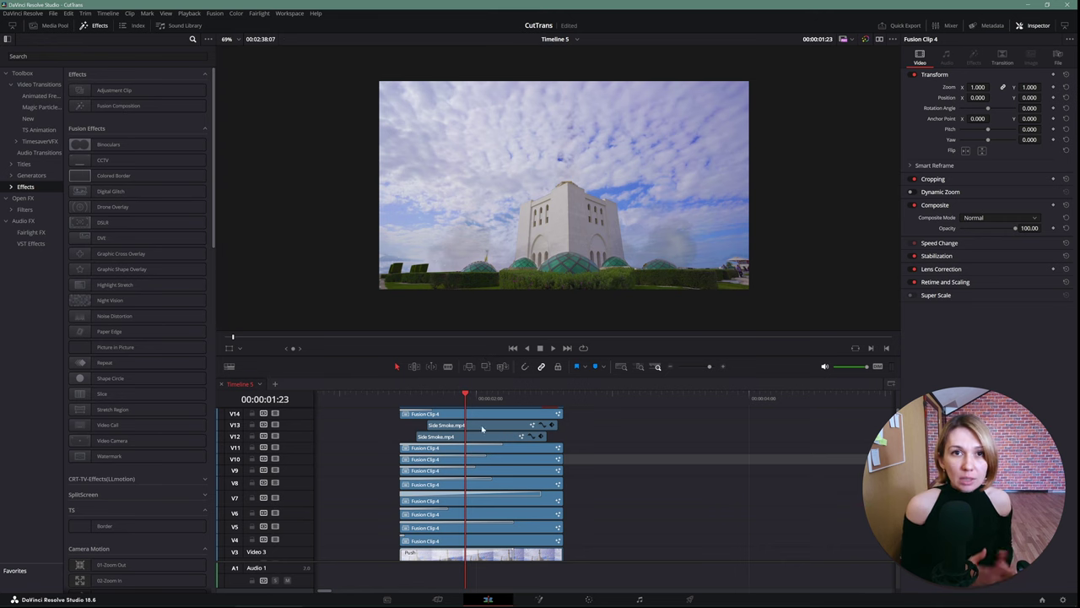
pyautogui.click(476, 401)
pyautogui.moveTo(476, 403); pyautogui.dragTo(482, 404)
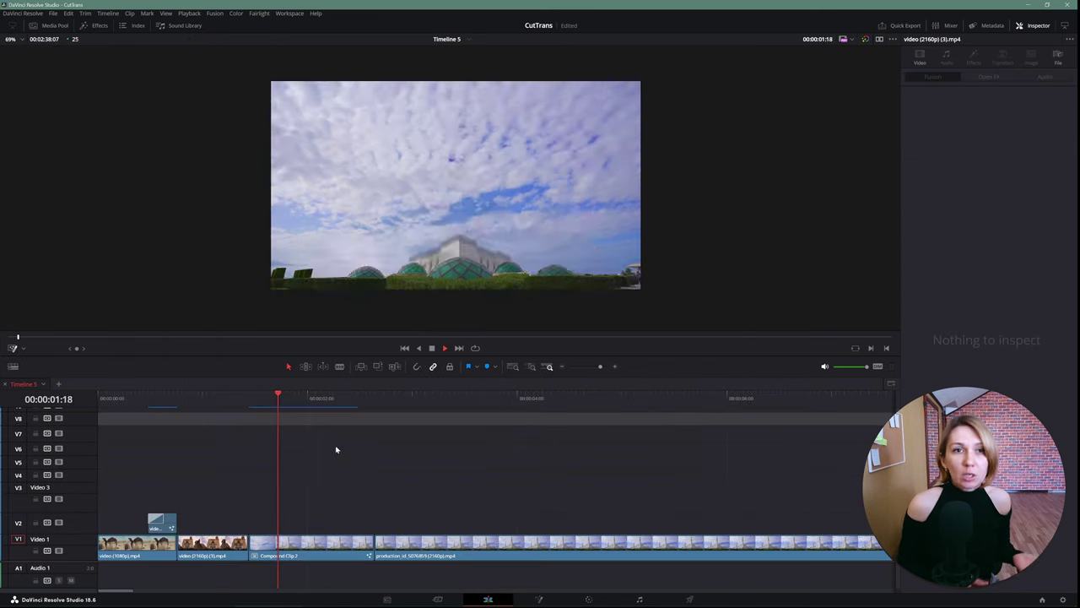
# - Raise Point 2 Center Y and slightly enlarge P2 Size, then play back the camera move
pyautogui.moveTo(462, 142); pyautogui.dragTo(460, 130)
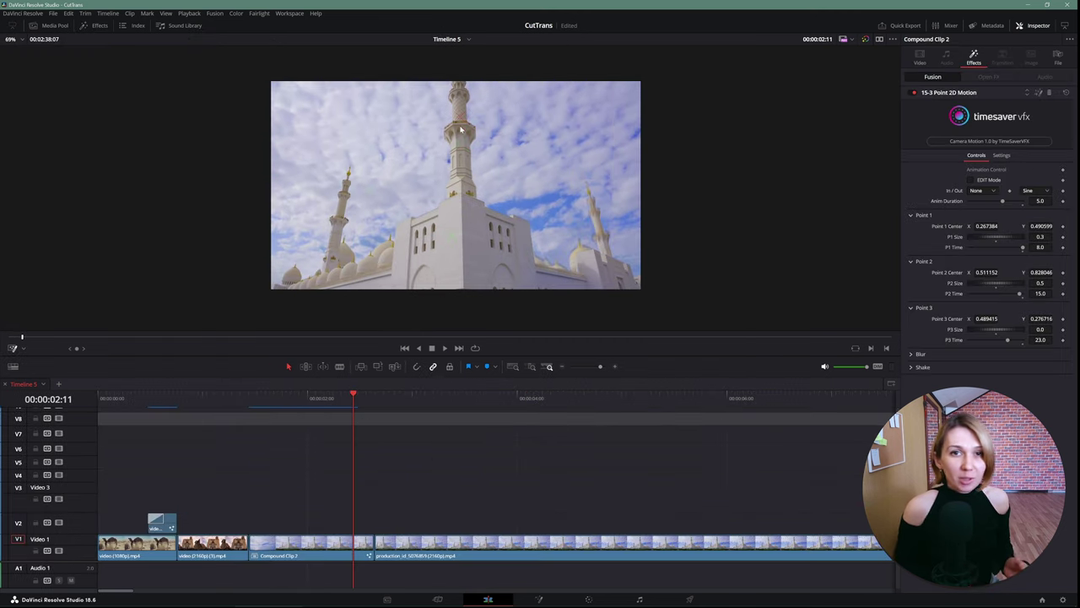
pyautogui.moveTo(992, 285); pyautogui.dragTo(997, 283)
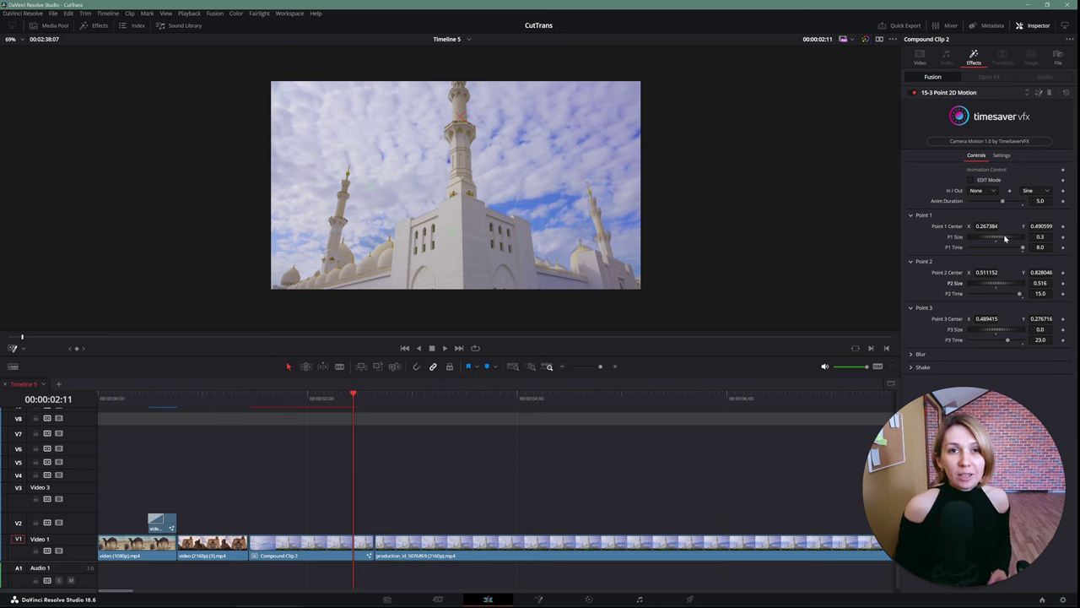
pyautogui.click(257, 426)
pyautogui.press('space')
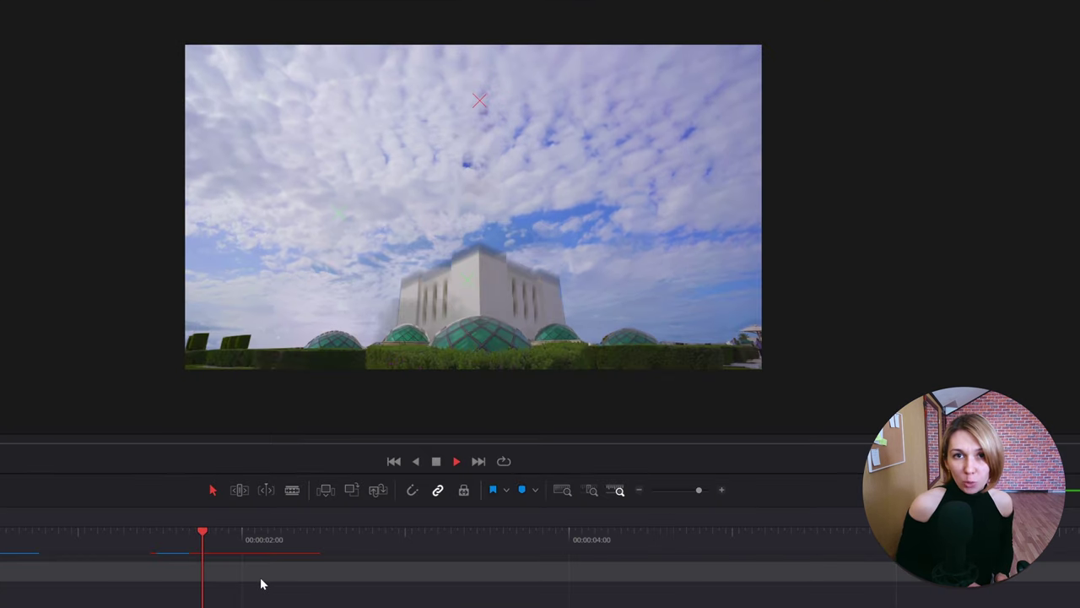
pyautogui.press('space')
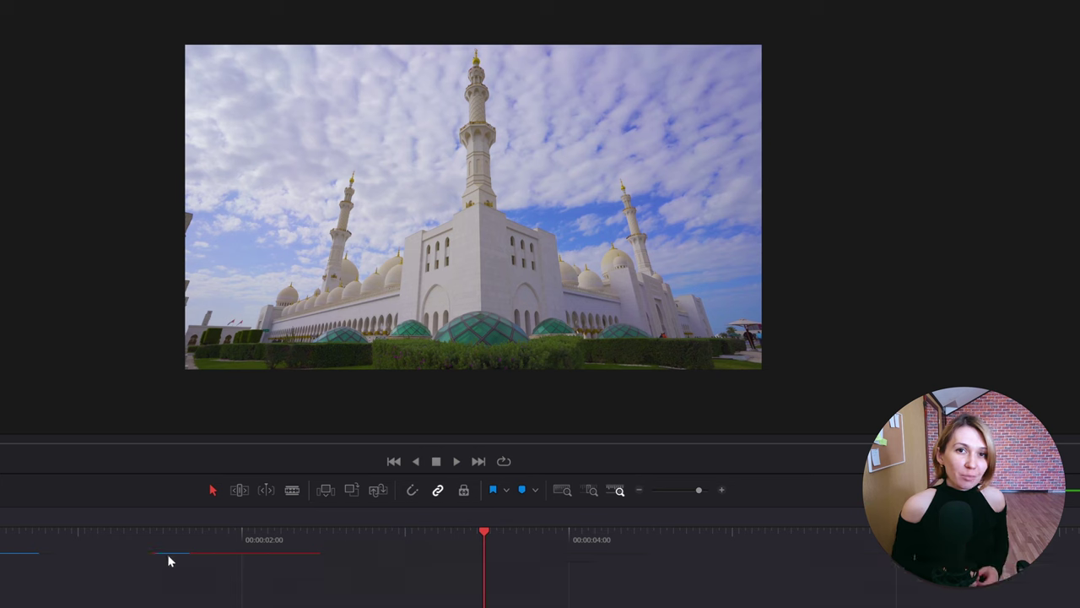
pyautogui.click(160, 548)
pyautogui.press('space')
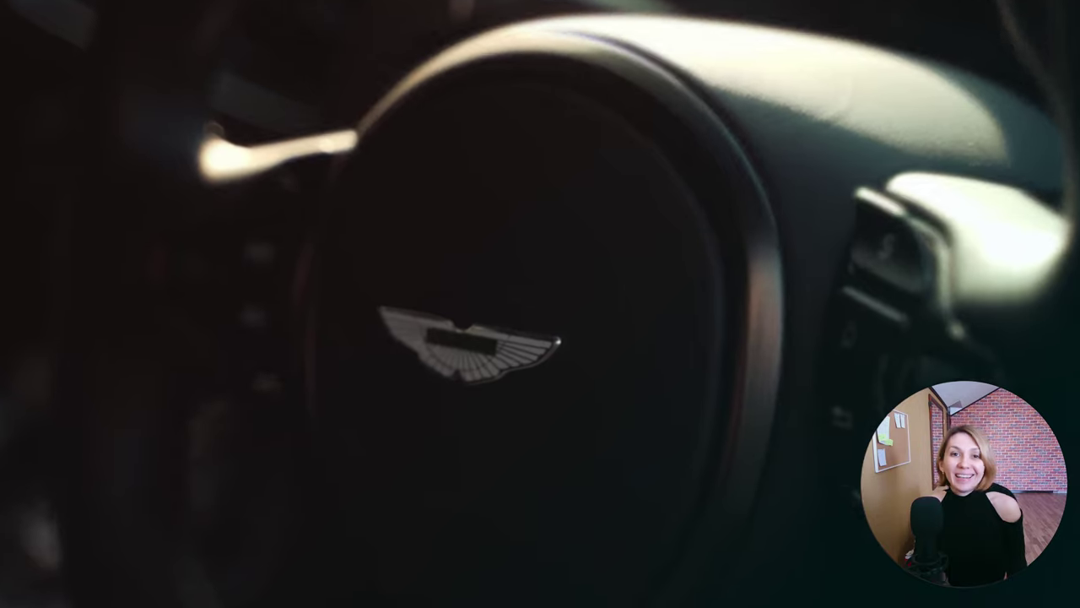